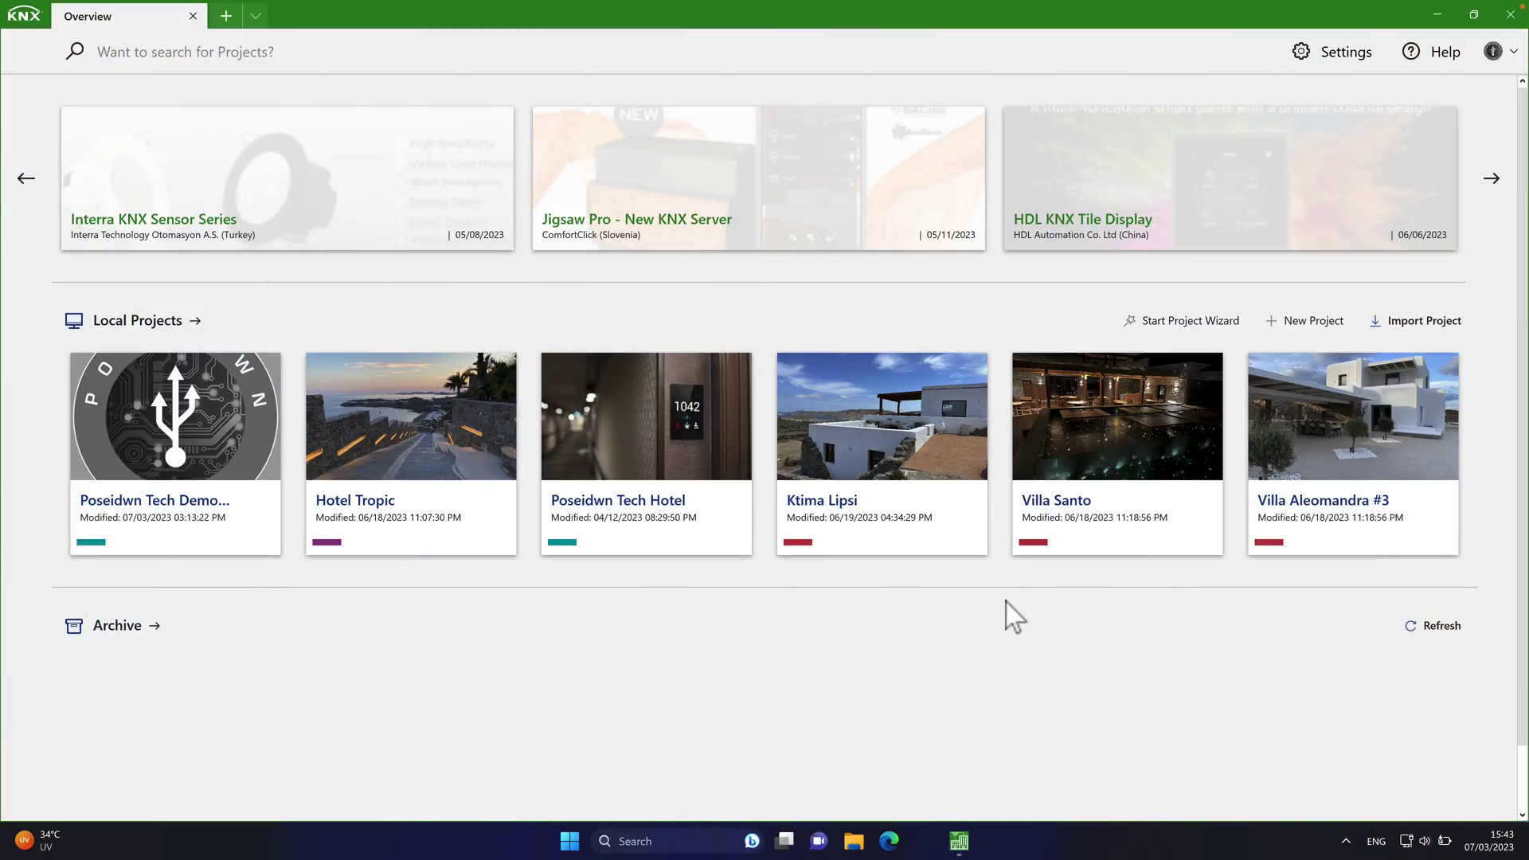
- Open the About page to confirm ETS version 6.1.0 is installed and up to date
left_click(1310, 72)
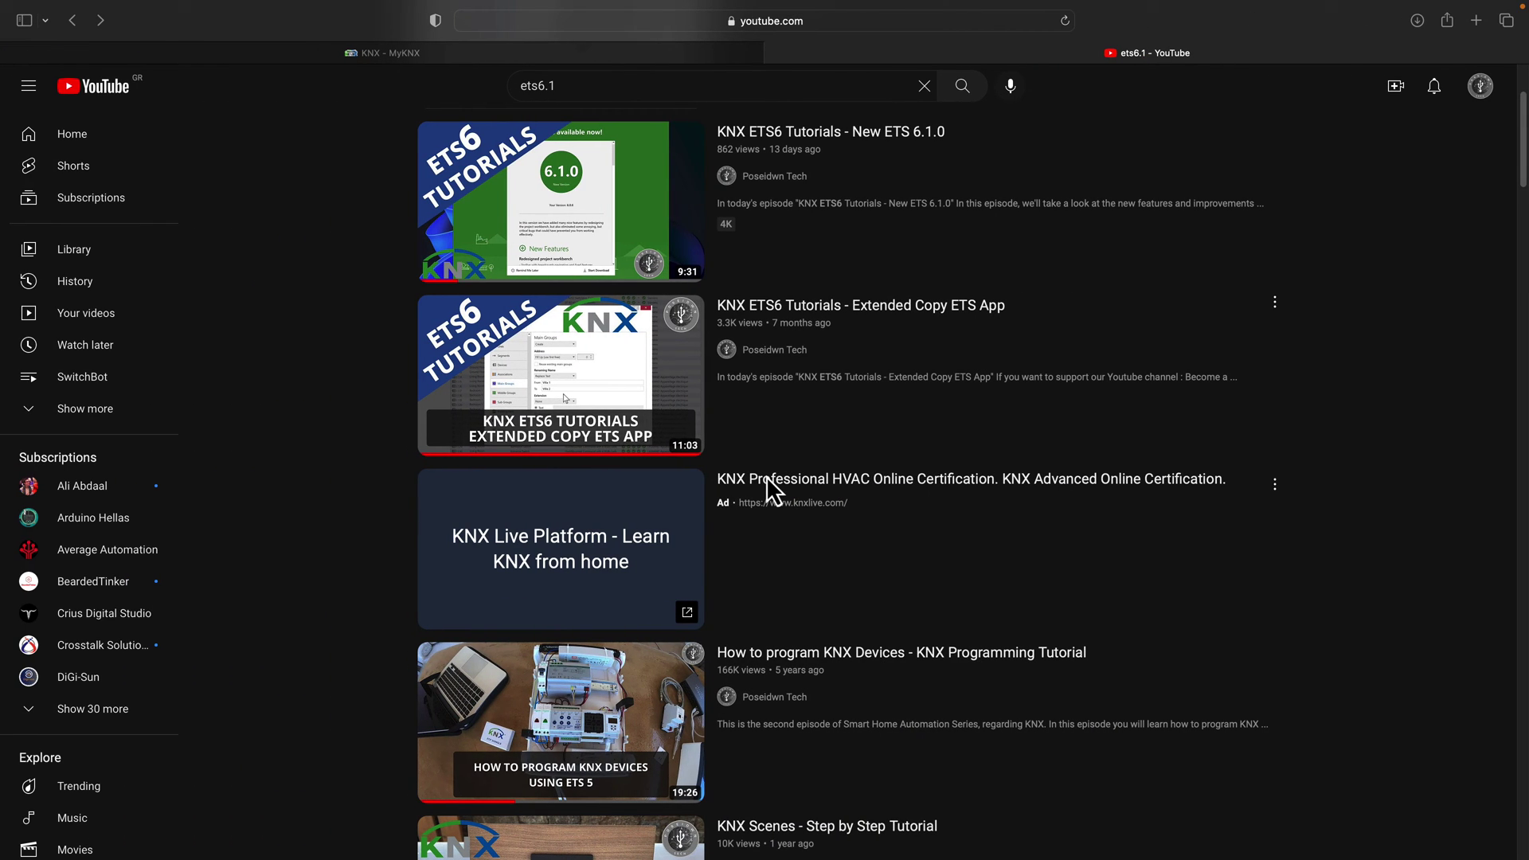
- Open the 'KNX ETS6 Tutorials - New ETS 6.1.0' video from the ets6.1 results
left_click(820, 140)
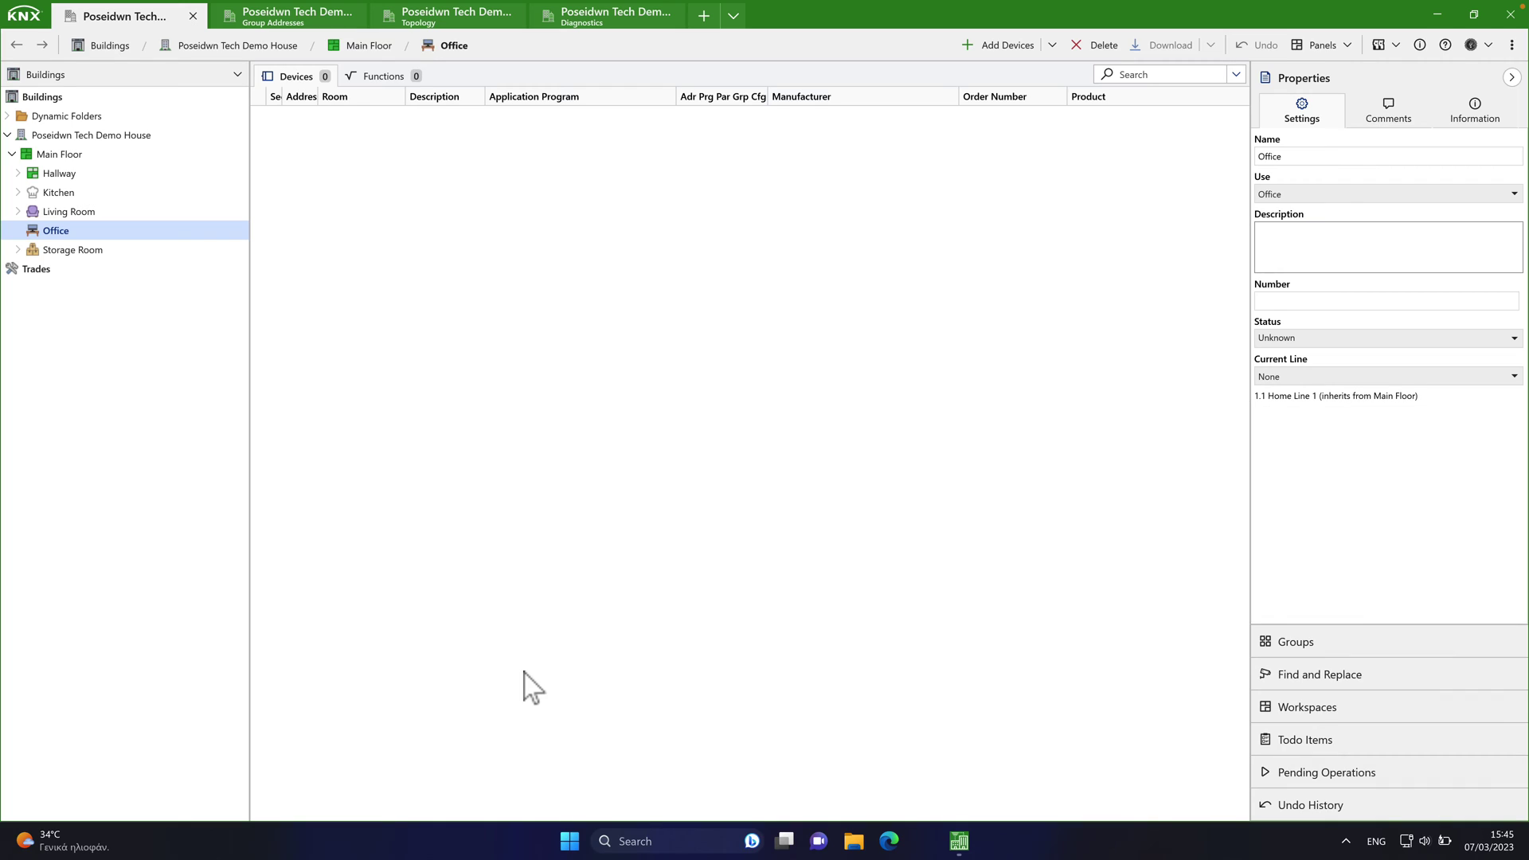
- In Topology, expand 1.1 Home Line 1 and set it as the current line
left_click(444, 16)
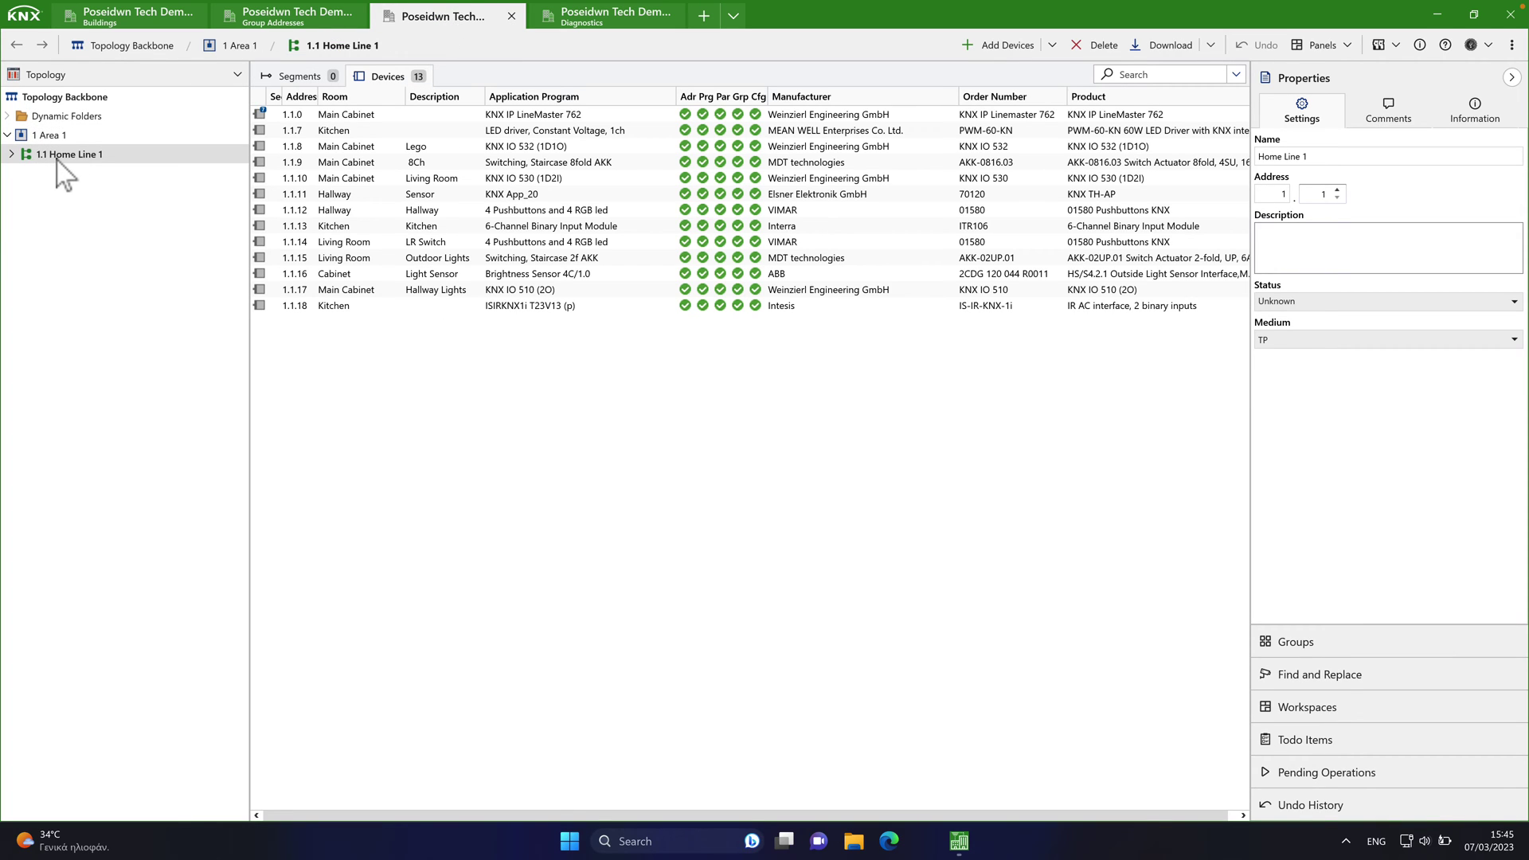
left_click(12, 154)
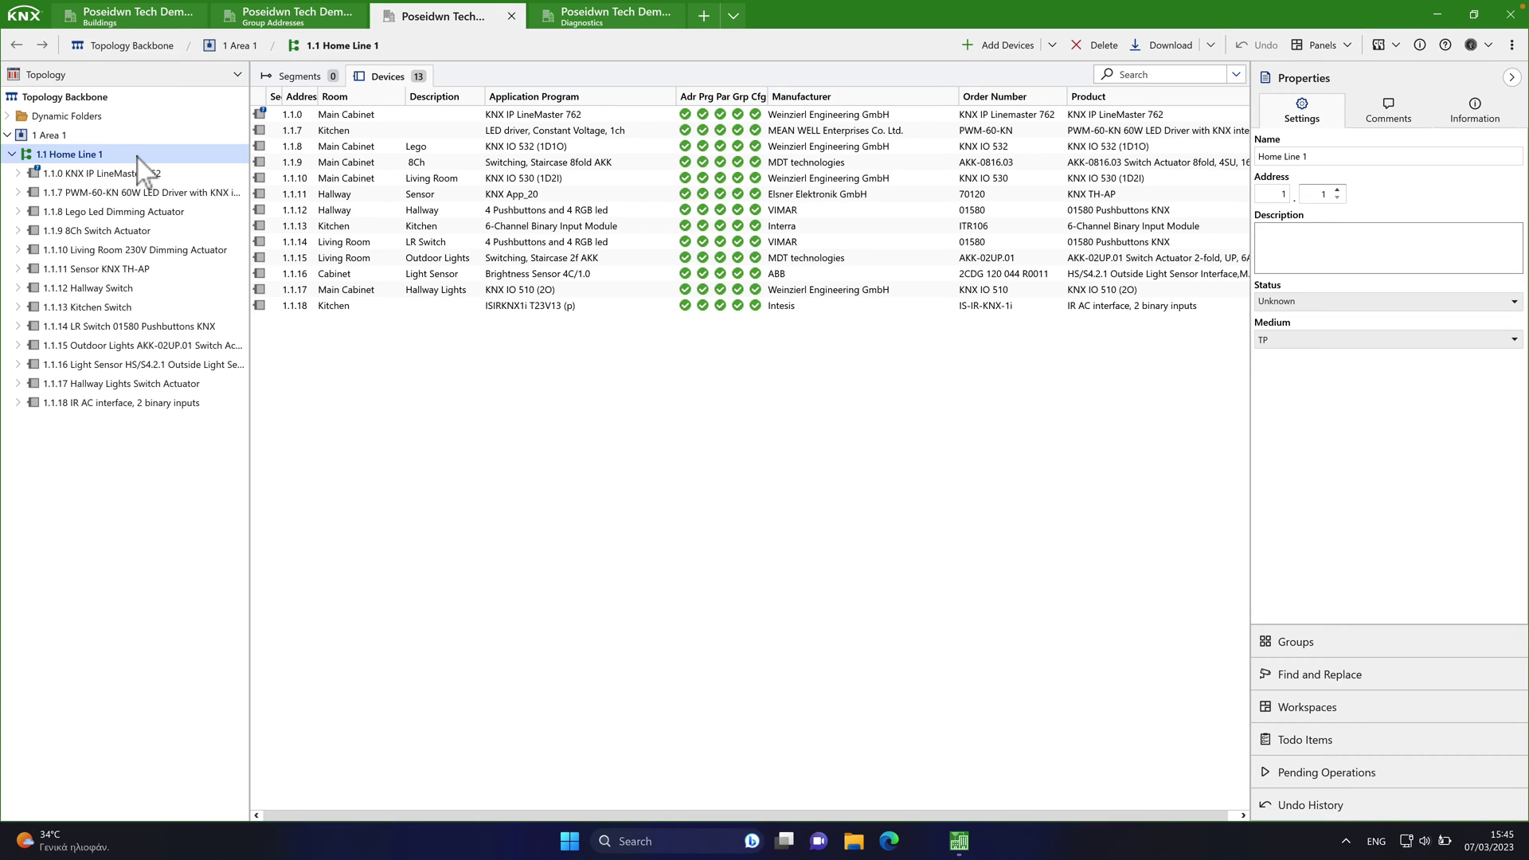
right_click(65, 154)
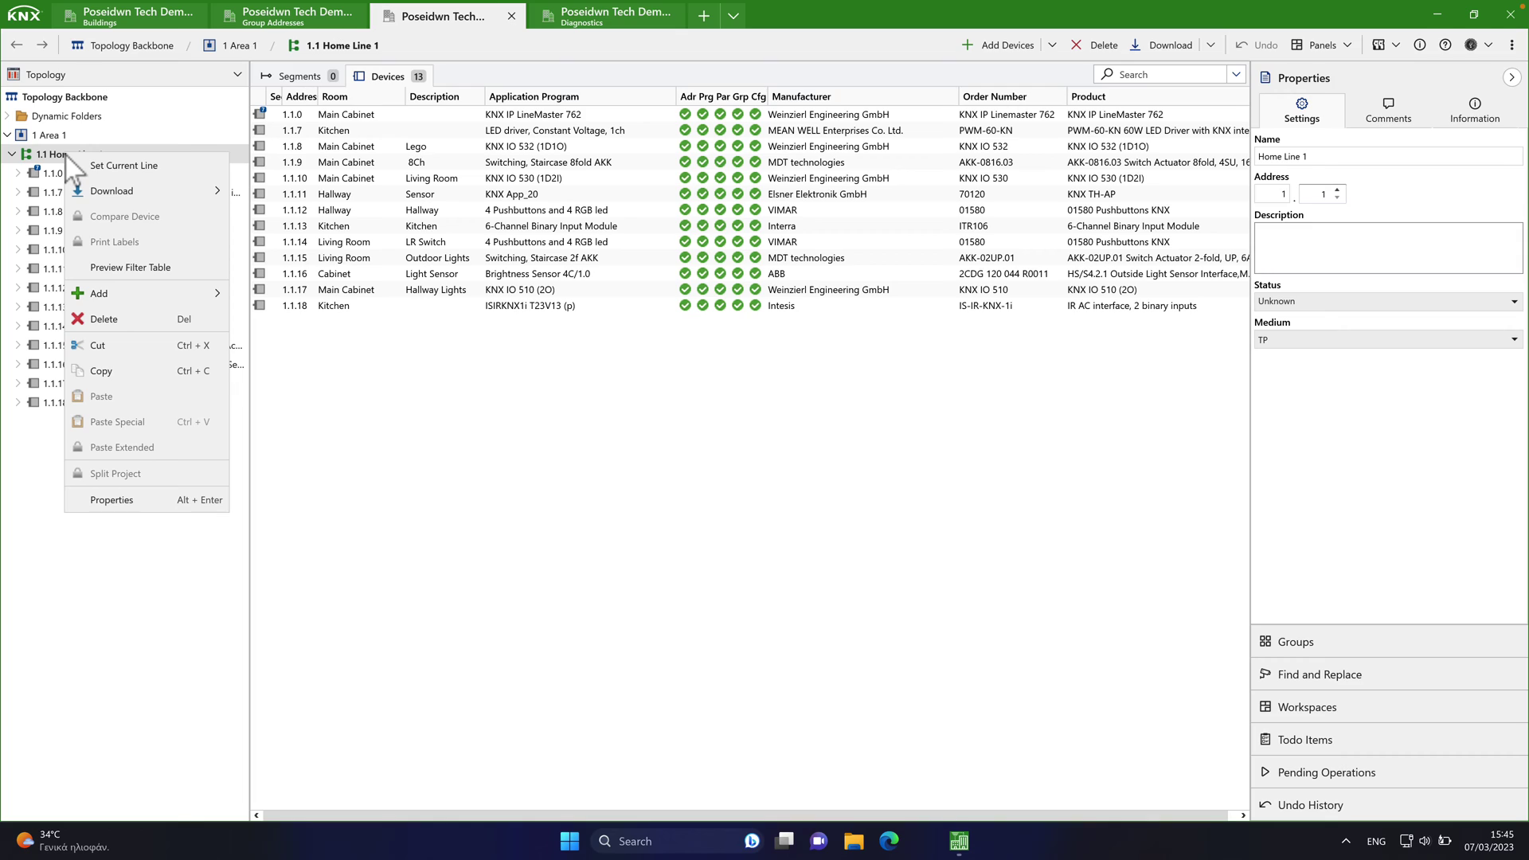
left_click(102, 165)
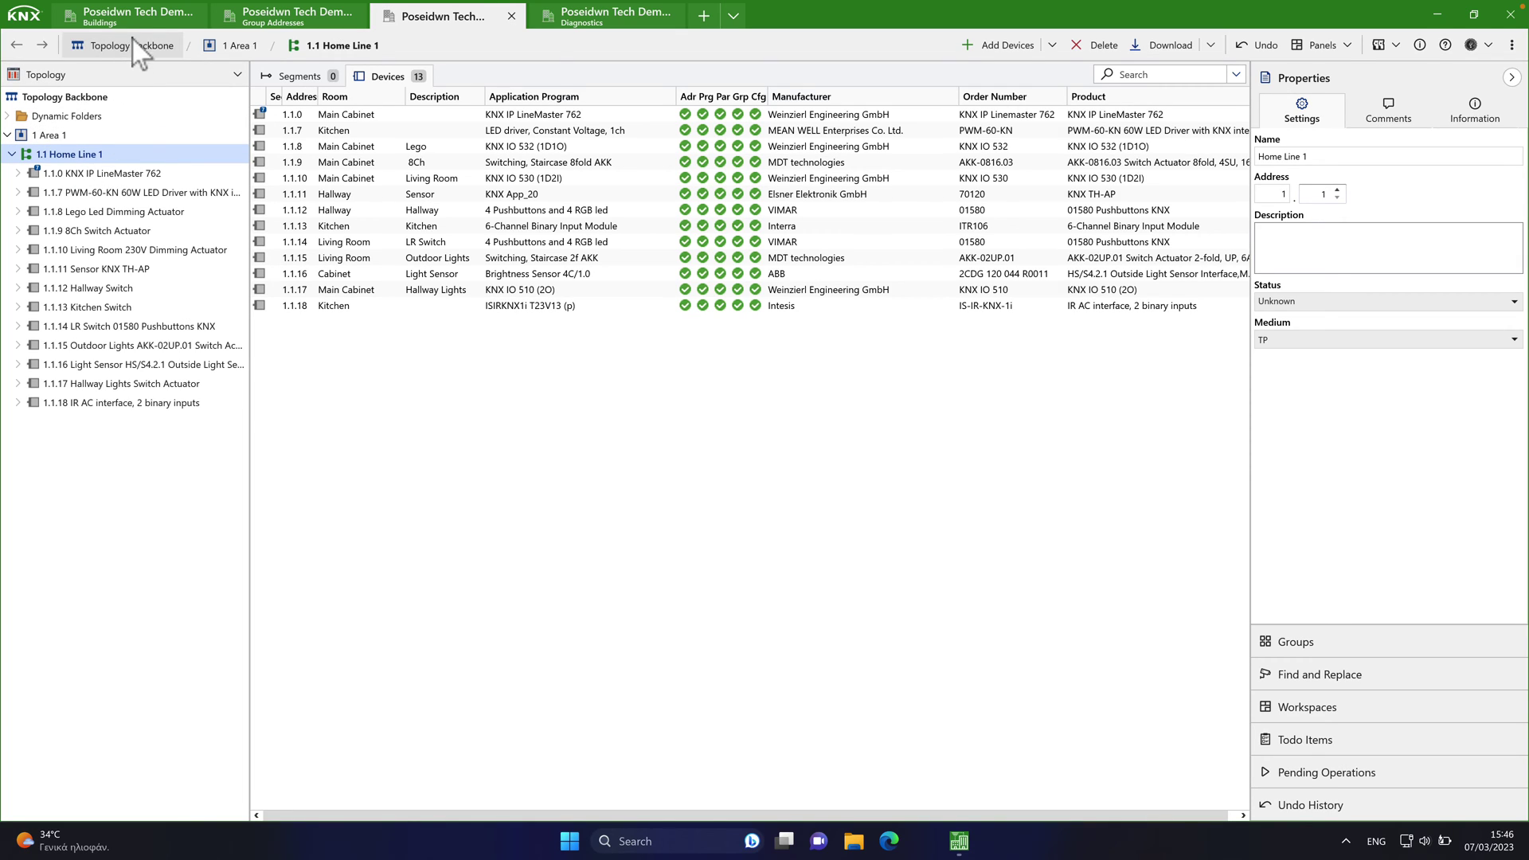
- Add the Weinzierl KNX RF/TP Coupler 673.1 secure from the catalog to Office, skipping the password
left_click(135, 19)
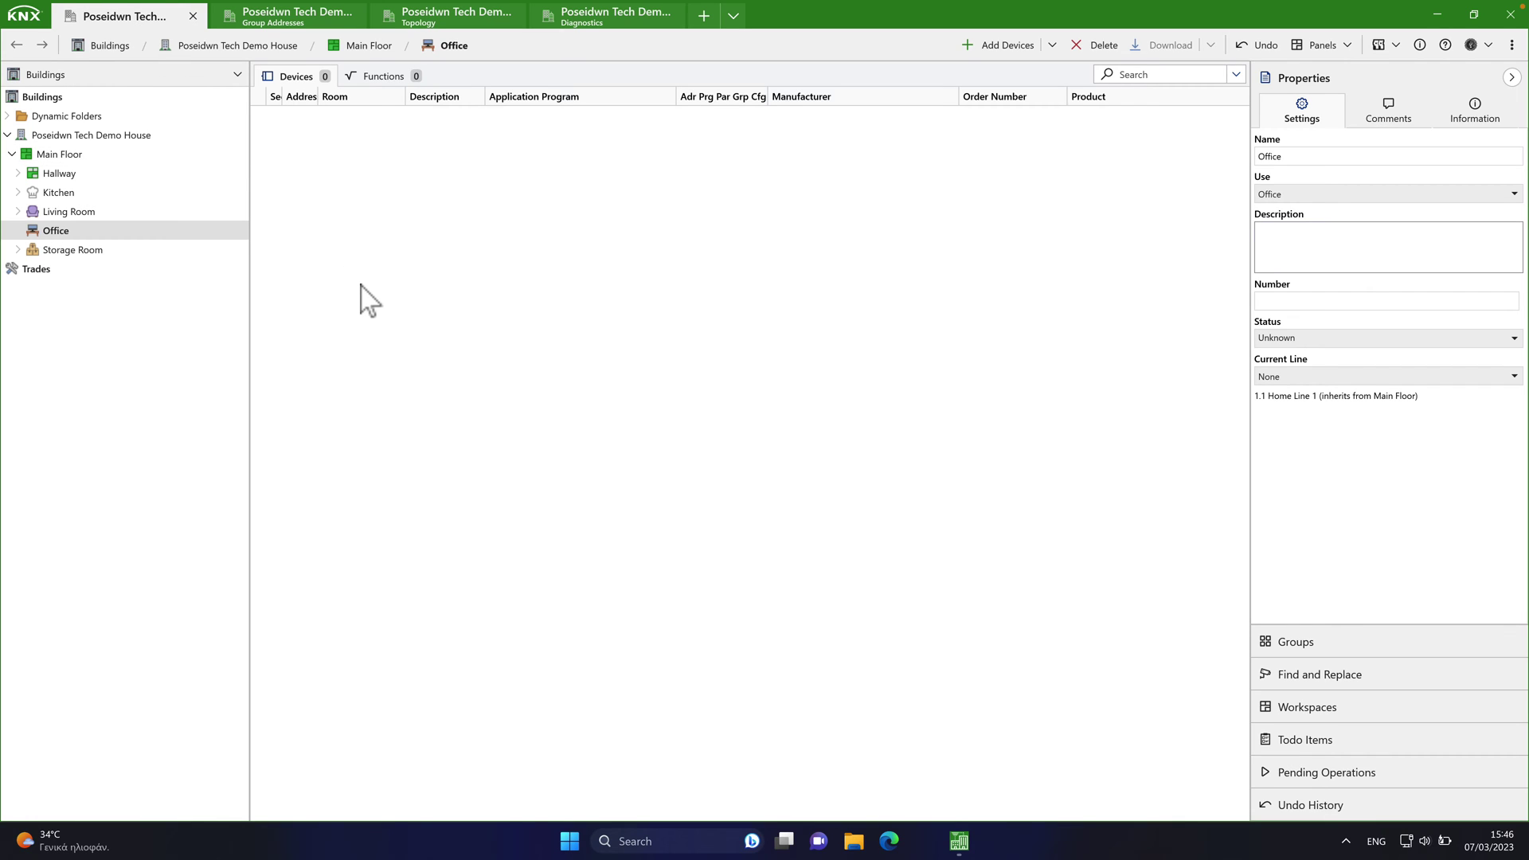
left_click(1002, 46)
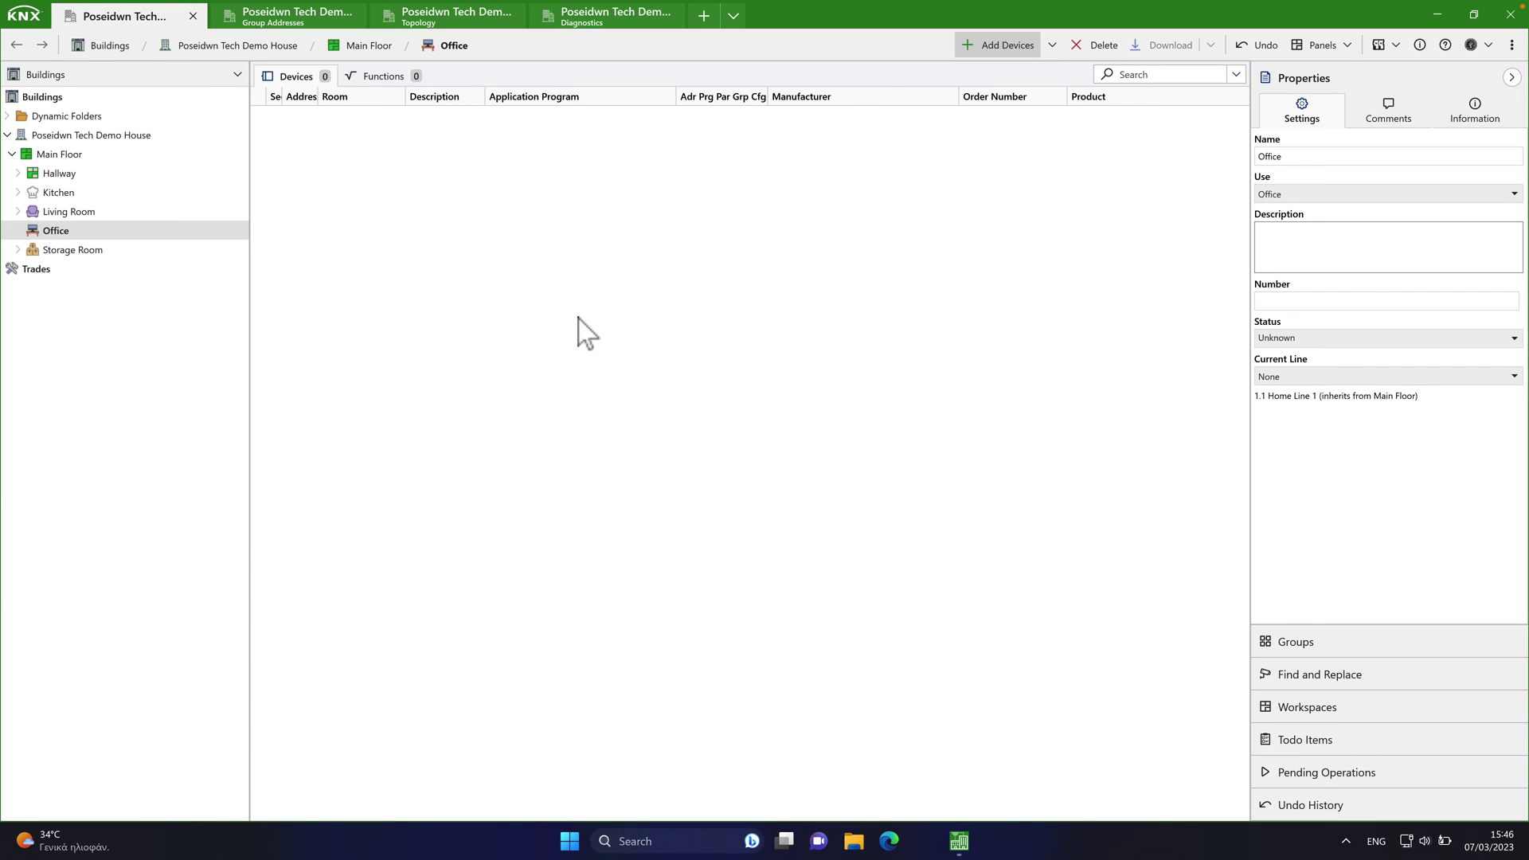
scroll(137, 645, "down", 4)
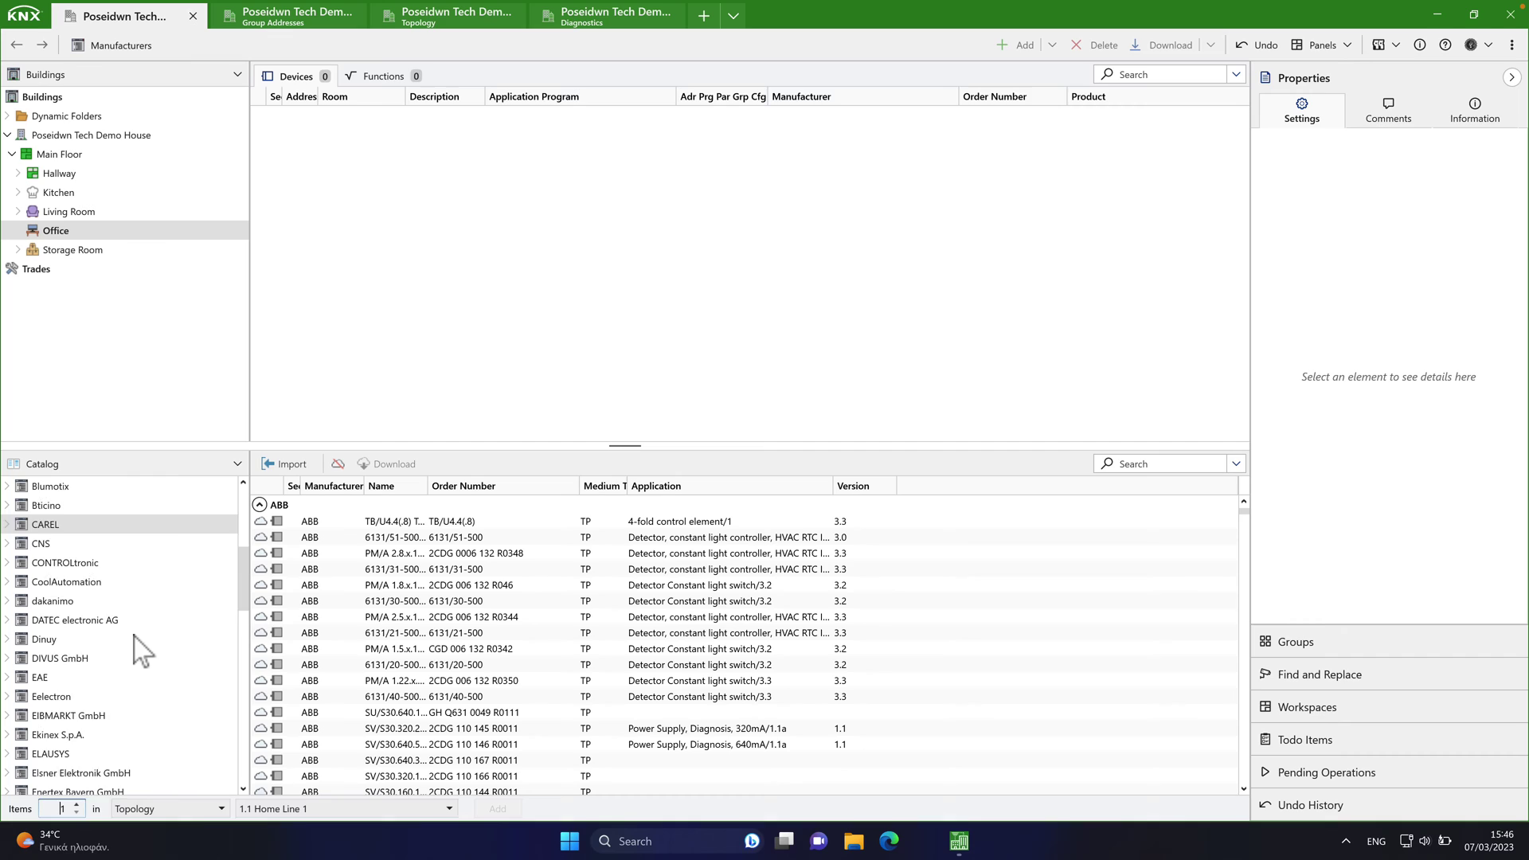
scroll(137, 645, "down", 4)
scroll(137, 645, "down", 4)
scroll(137, 646, "down", 5)
scroll(137, 646, "down", 5)
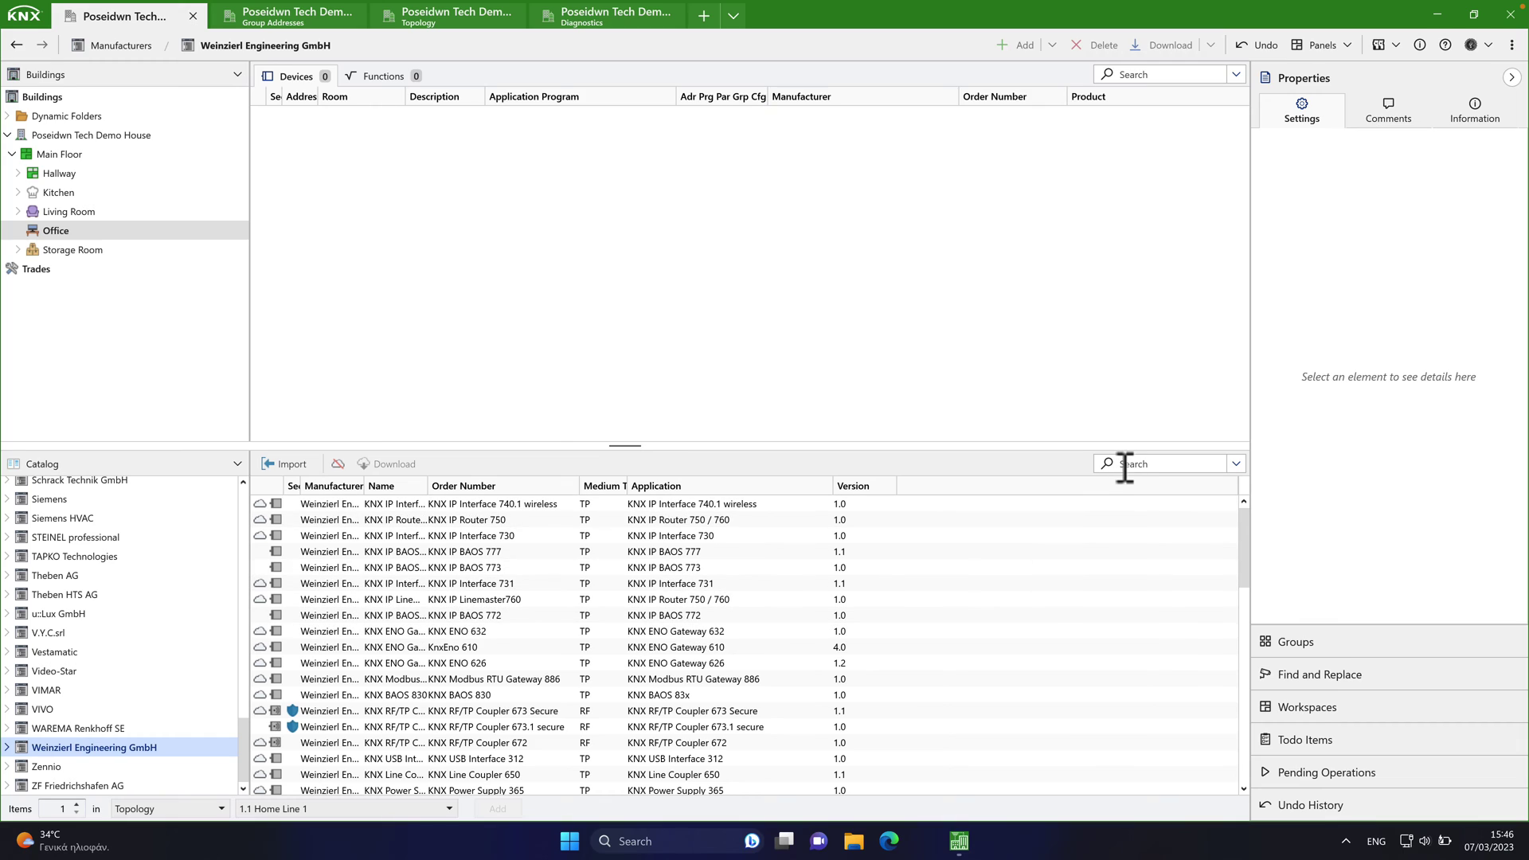
type("673.1")
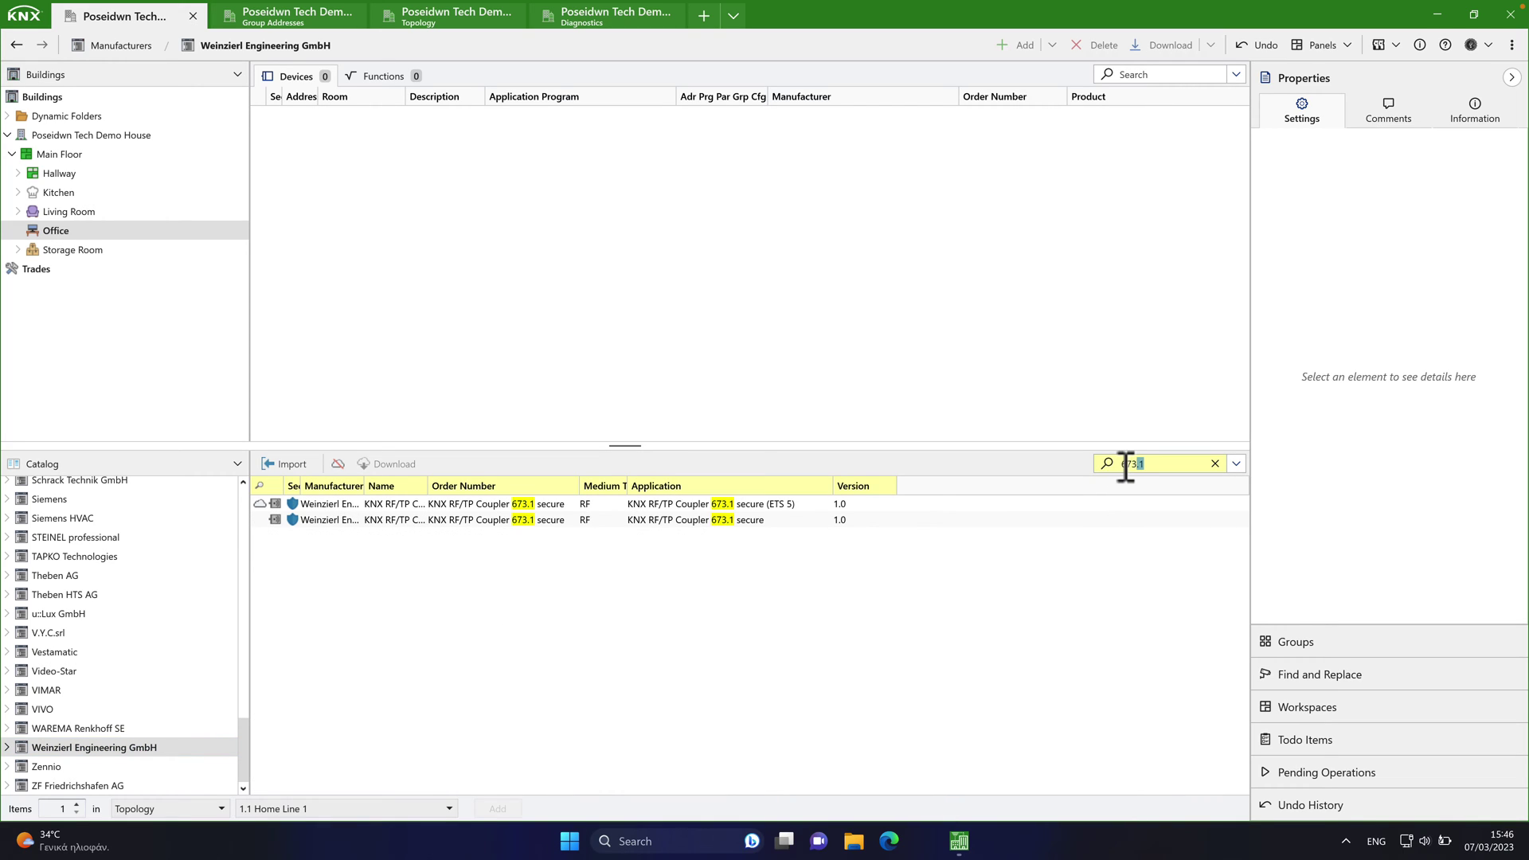
left_click(551, 520)
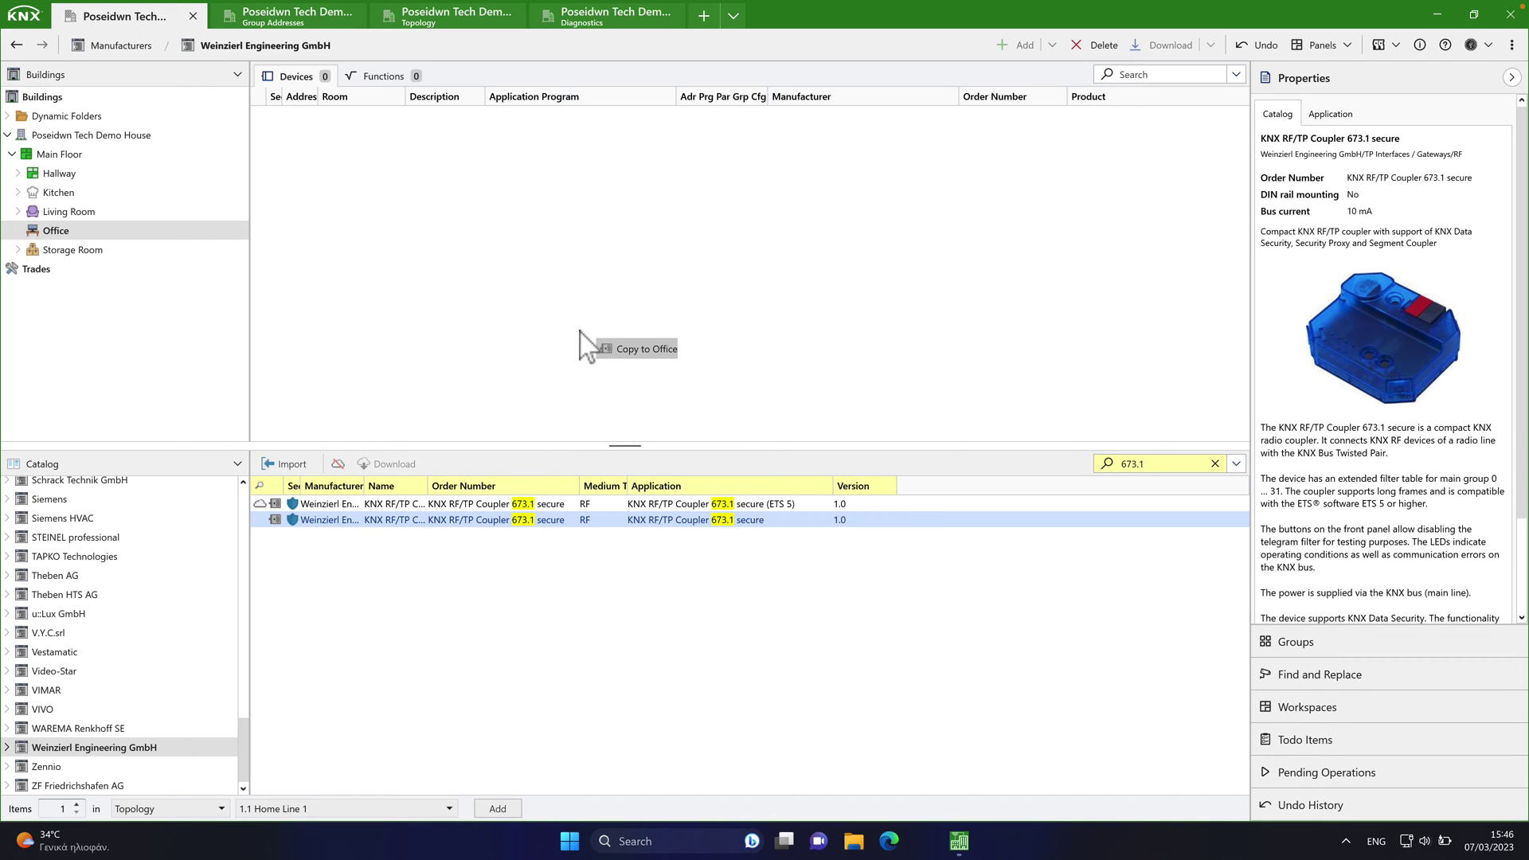
left_click_drag(581, 331, 581, 332)
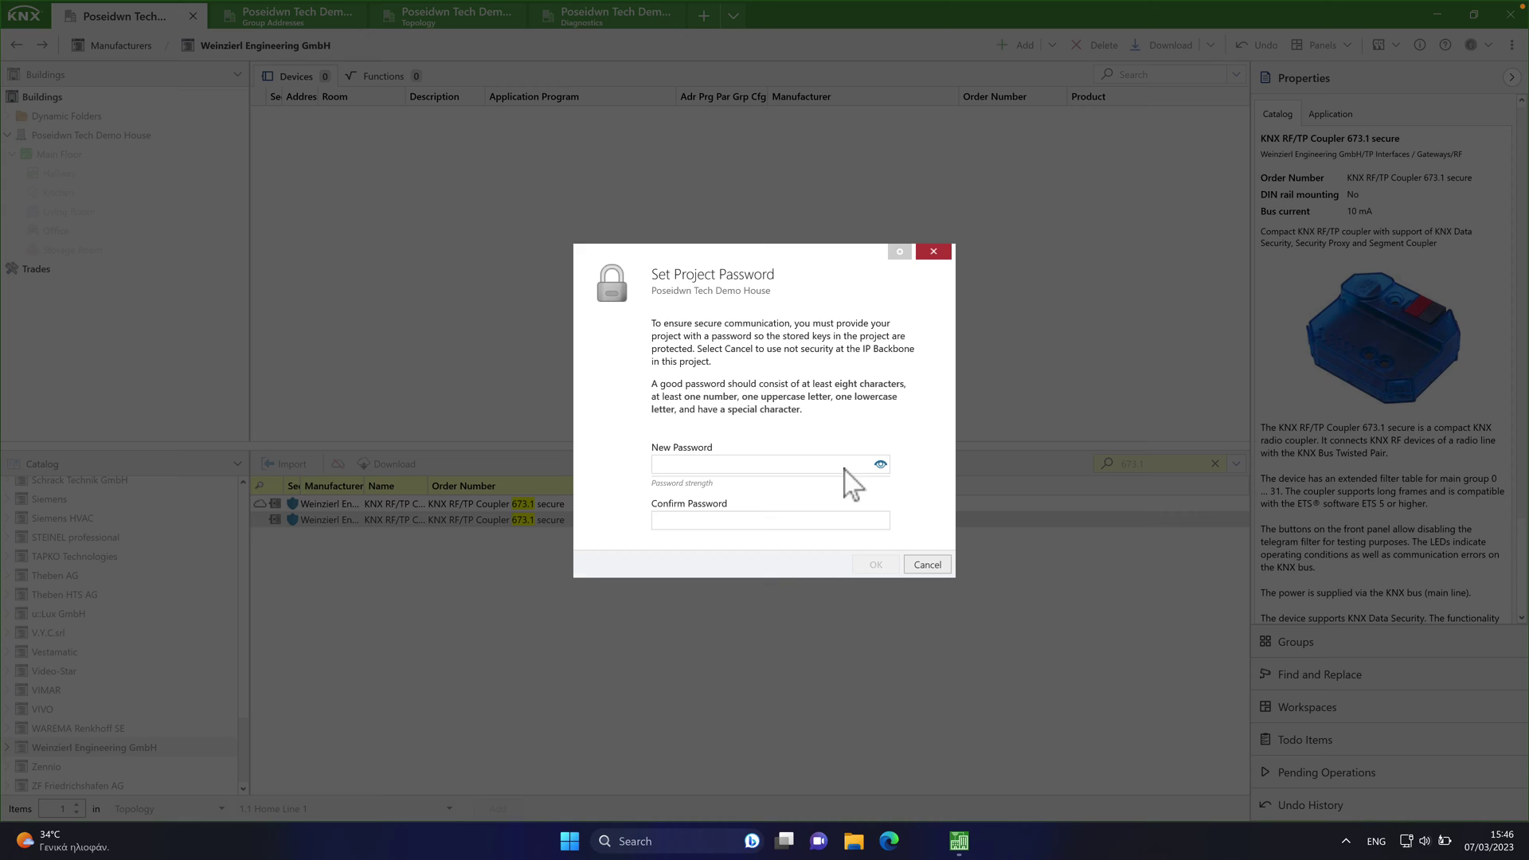
left_click(920, 570)
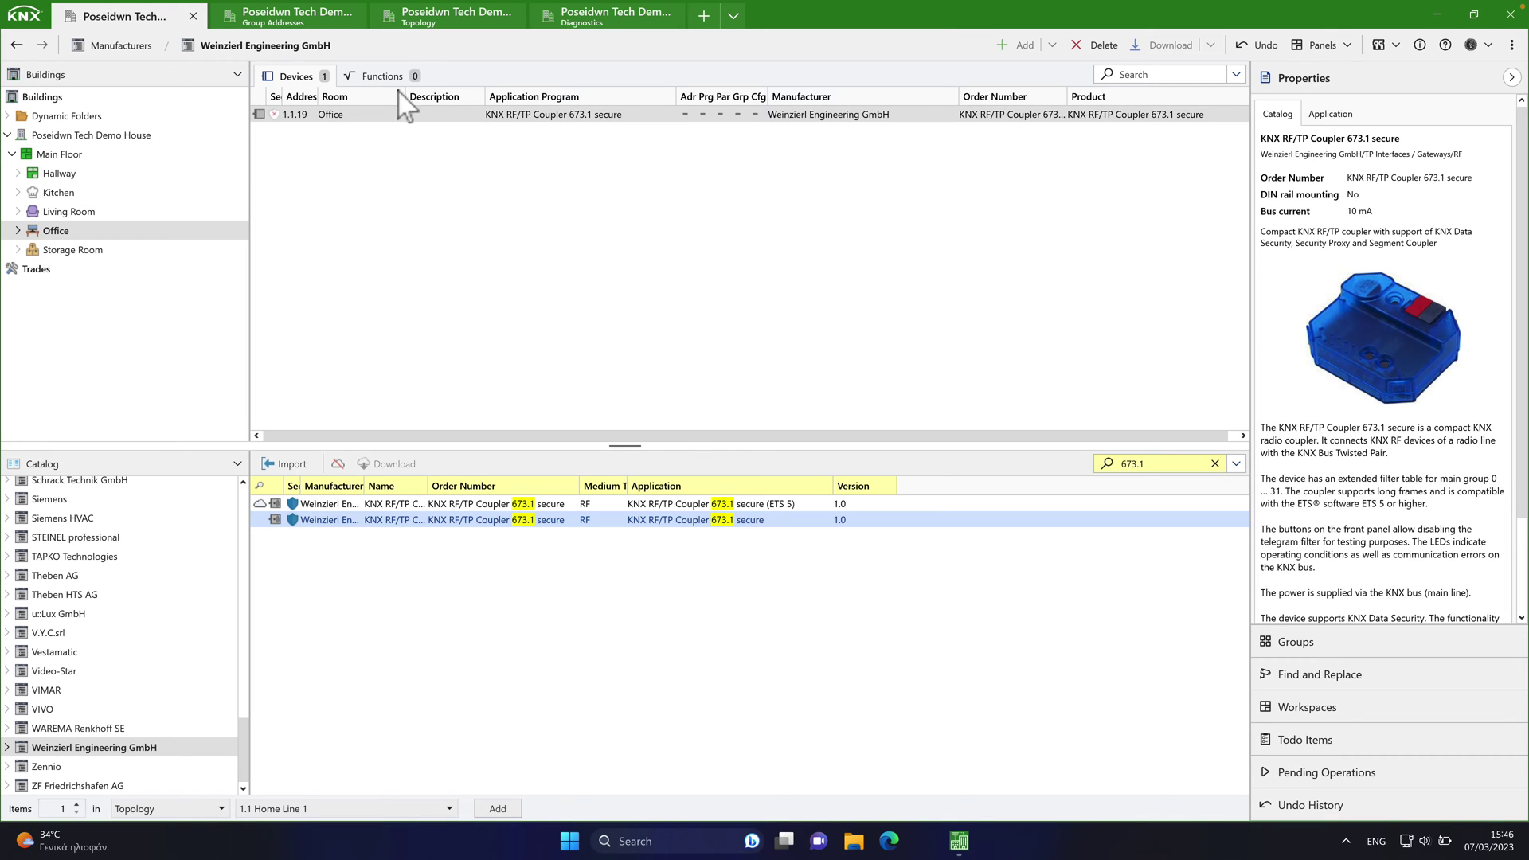
- Check RF segment 1, then try adding Push Button Insert 440 to Office, which fails validation
left_click(430, 22)
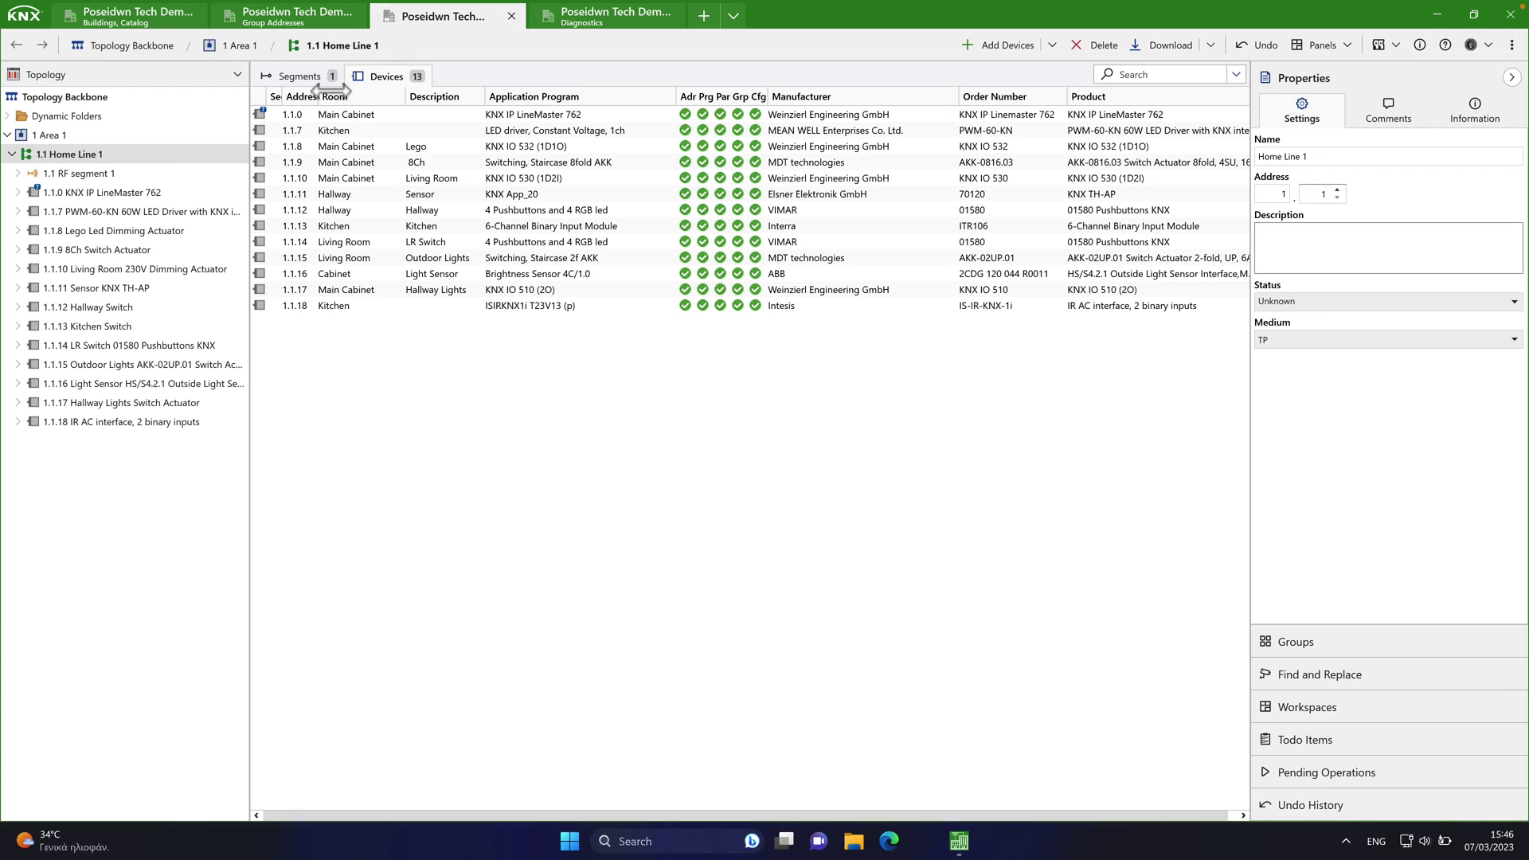
left_click(102, 173)
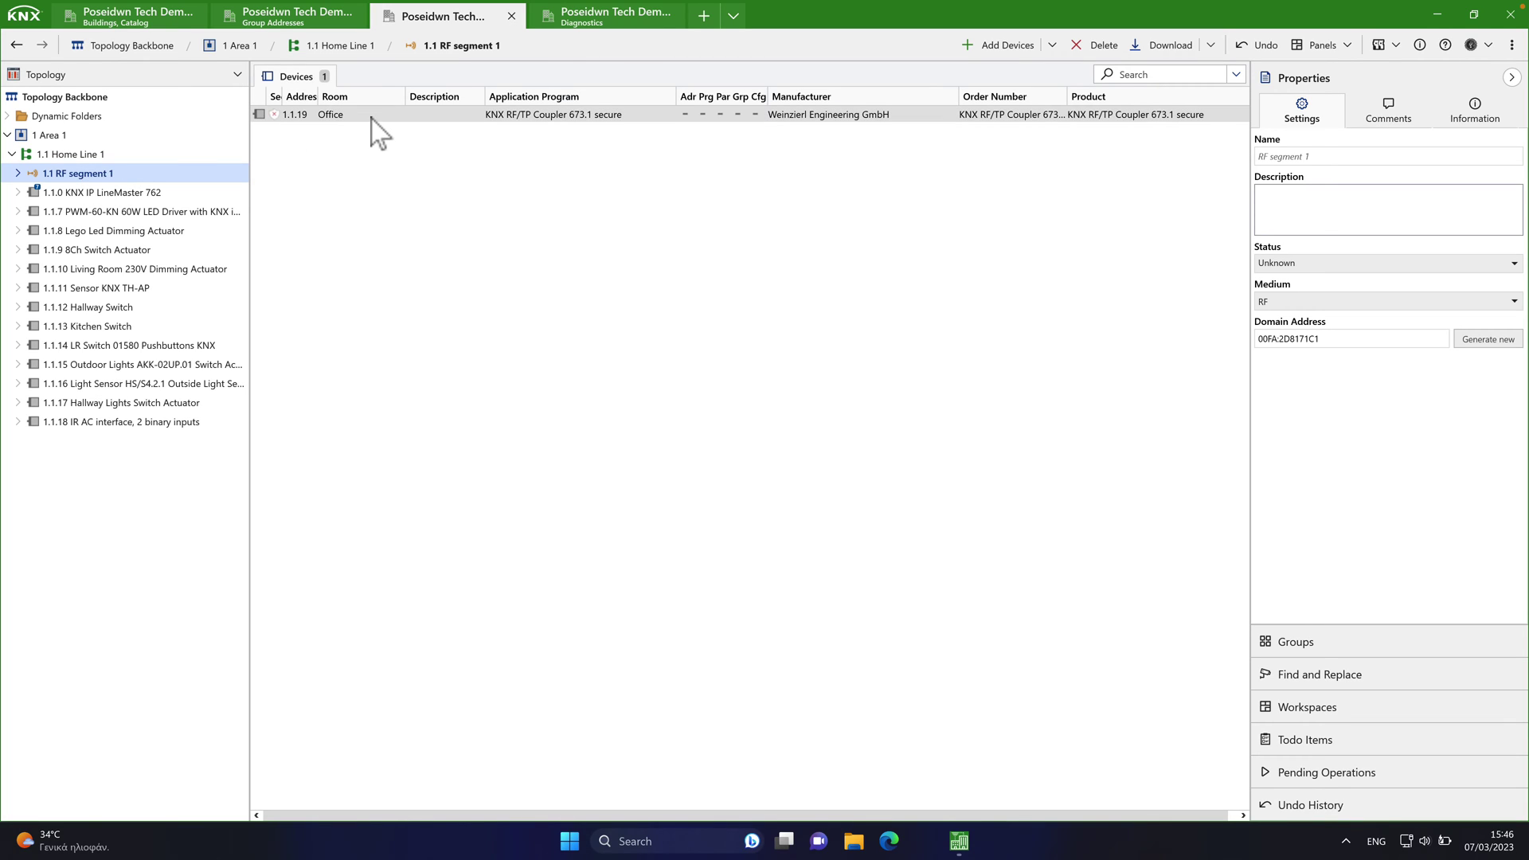
left_click(104, 20)
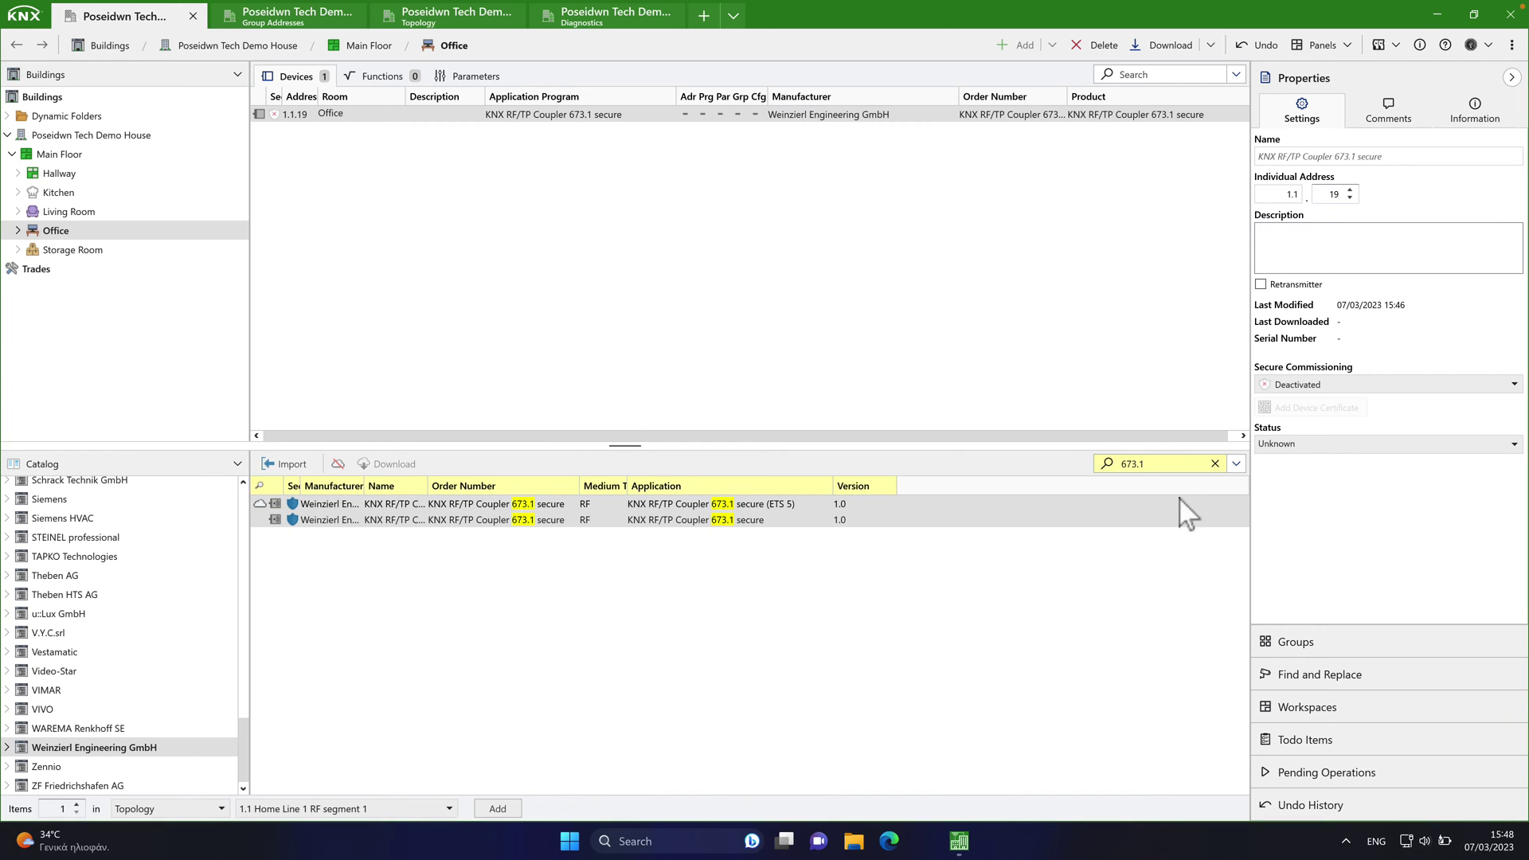
left_click(1173, 465)
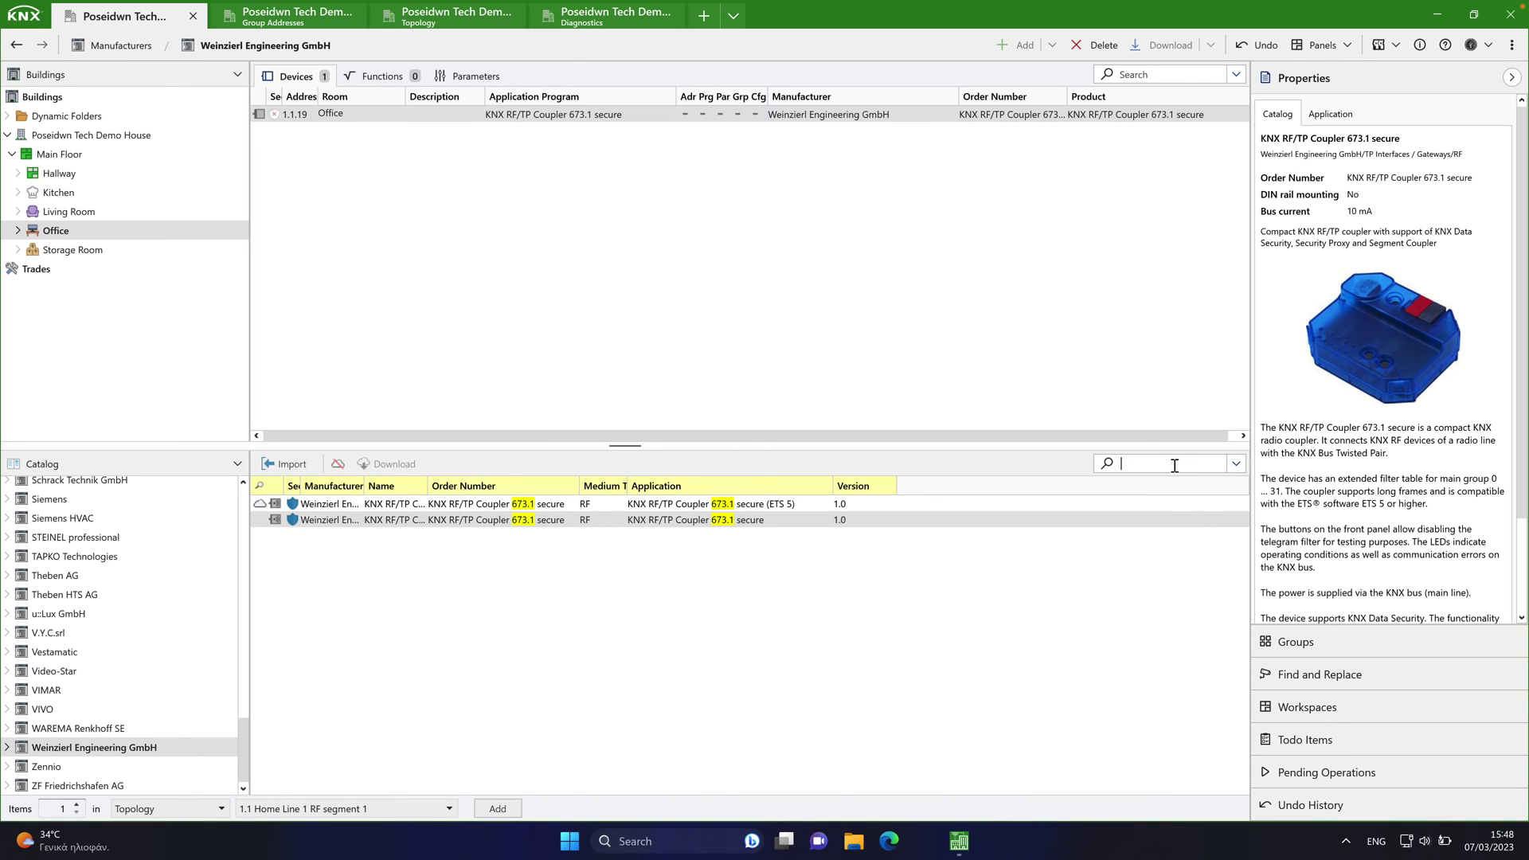
key("BackSpace")
type("440")
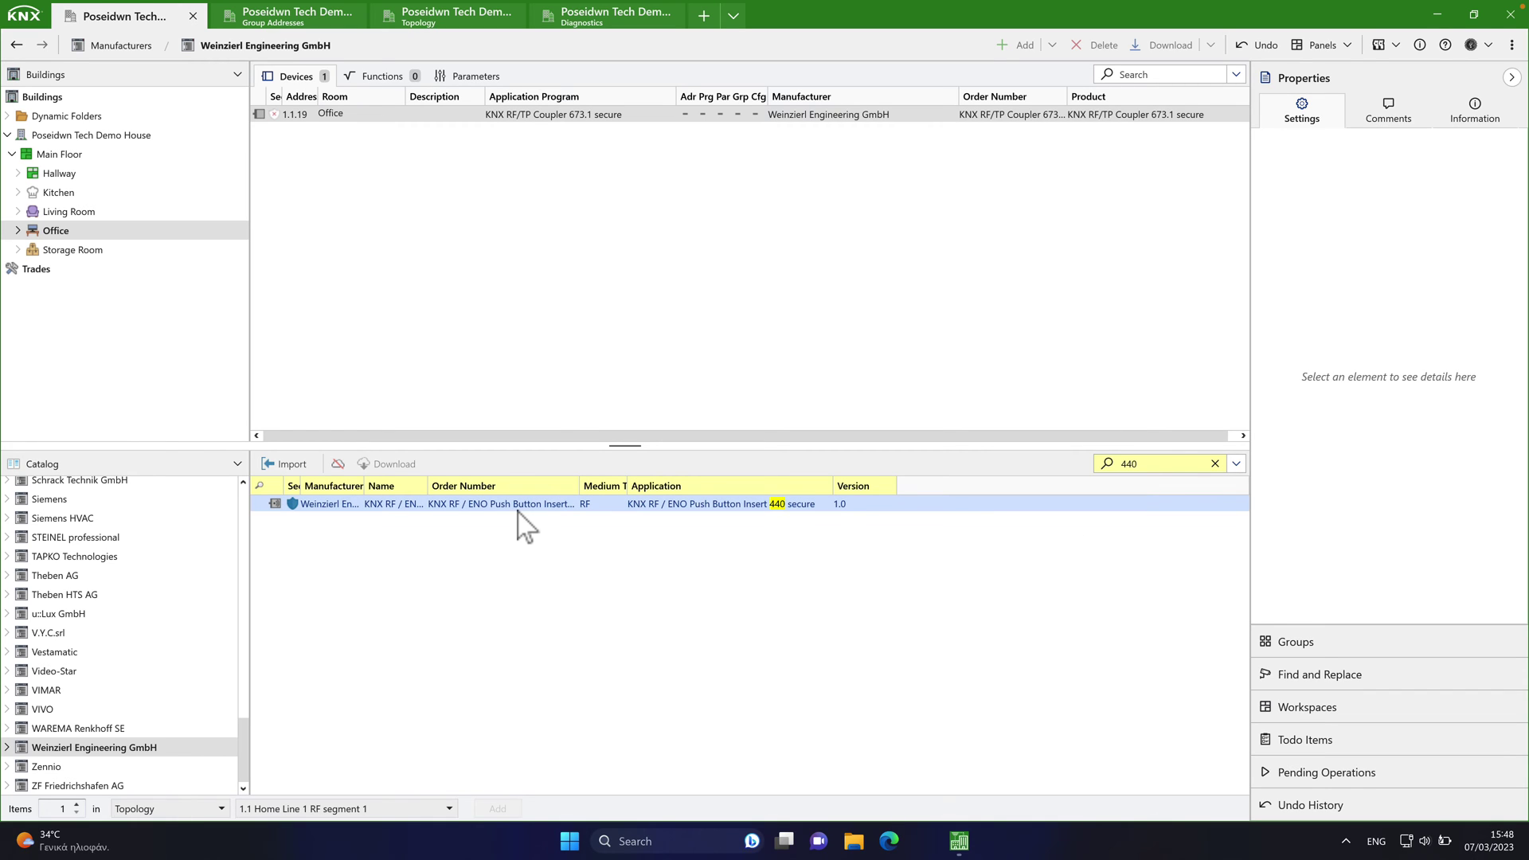
left_click_drag(519, 521, 630, 343)
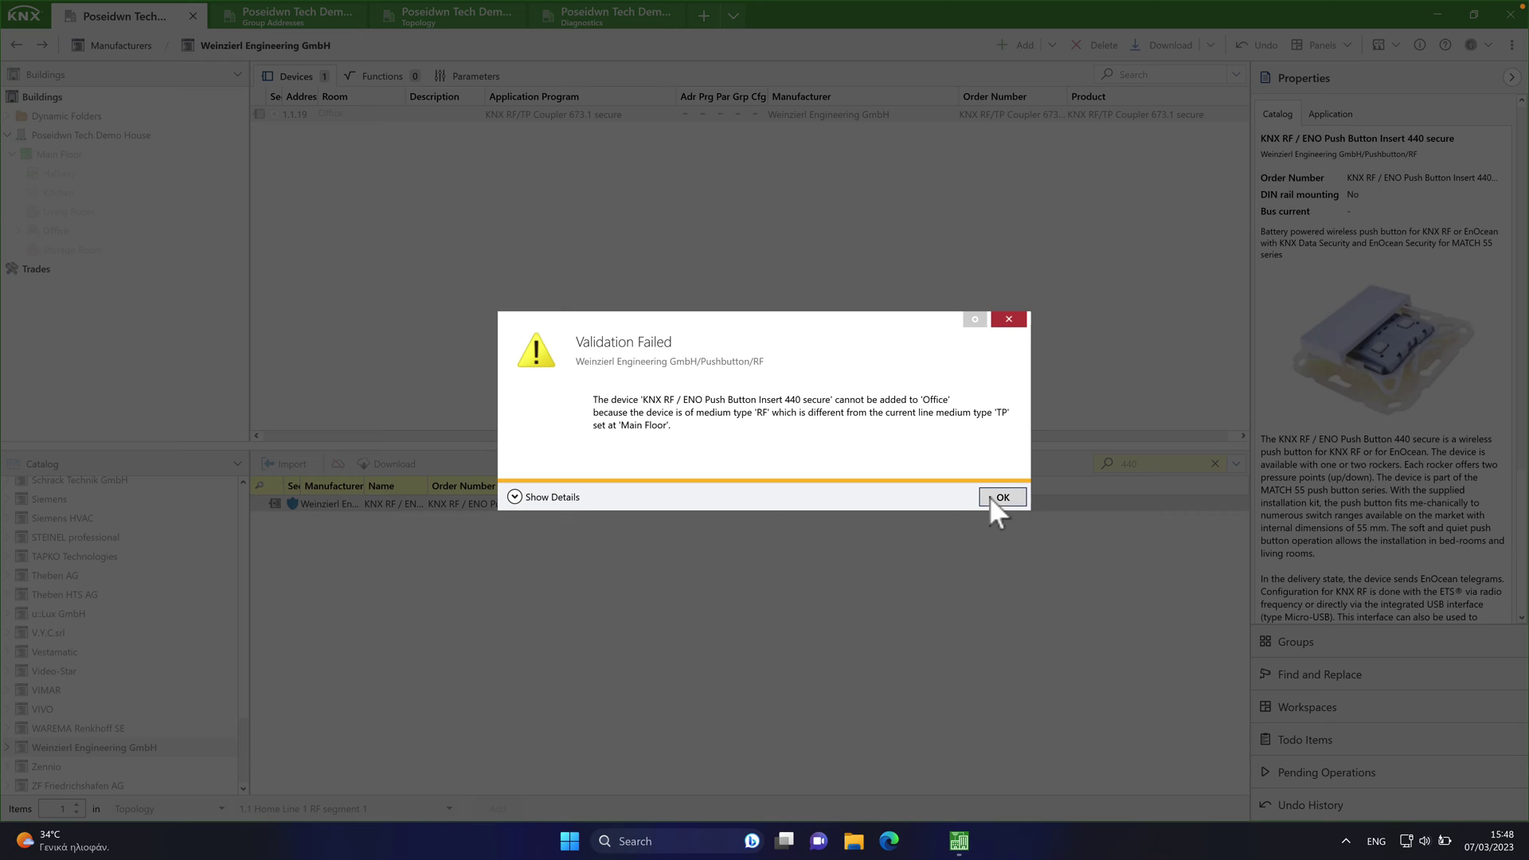
left_click(990, 497)
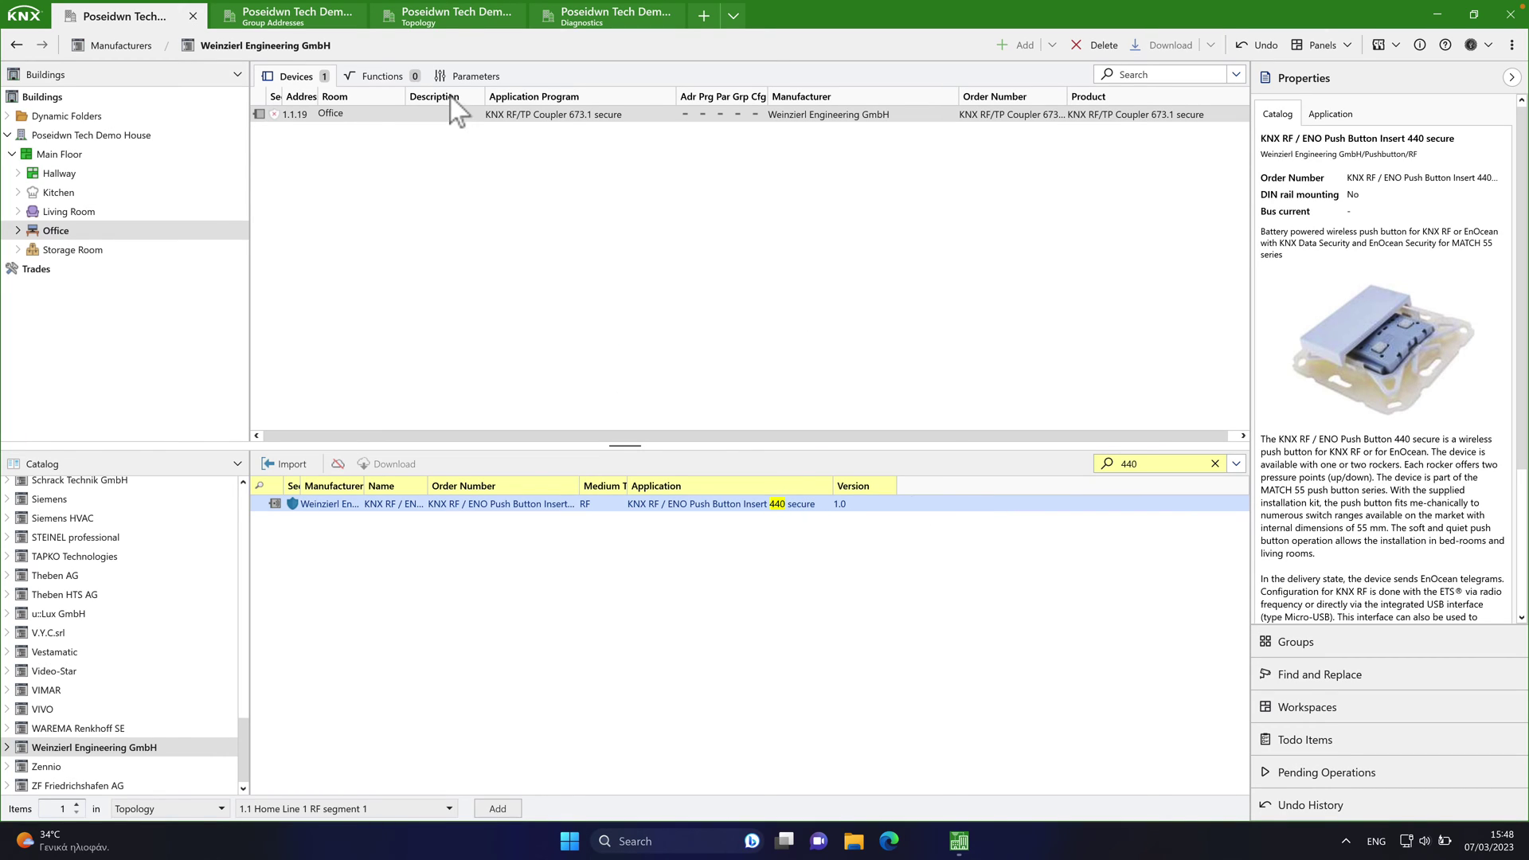
- From the RF segment 1 topology, open the device catalog and show the Weinzierl devices
left_click(449, 18)
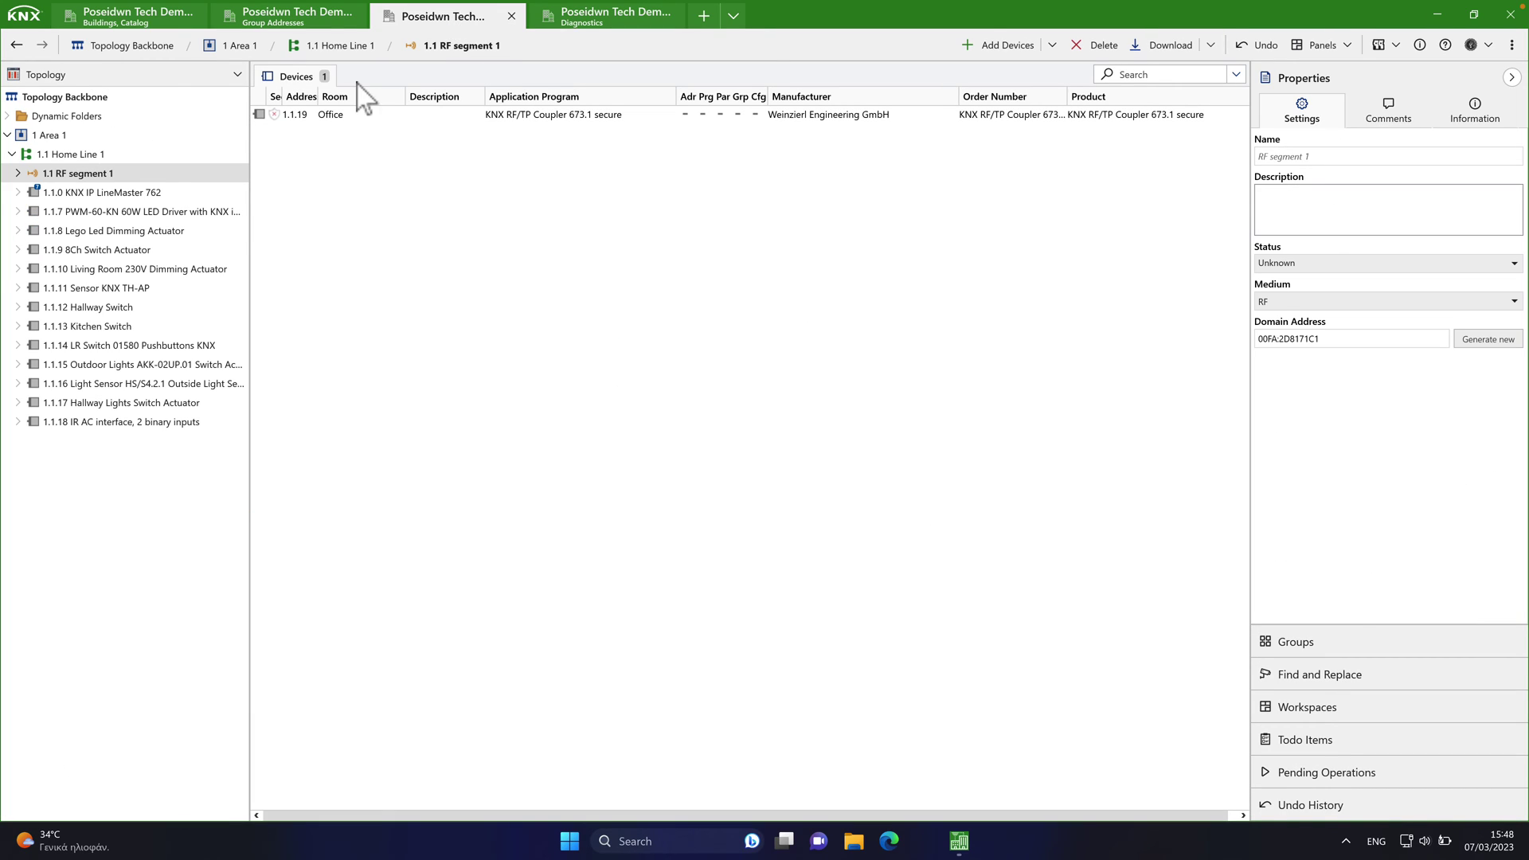
left_click(1000, 45)
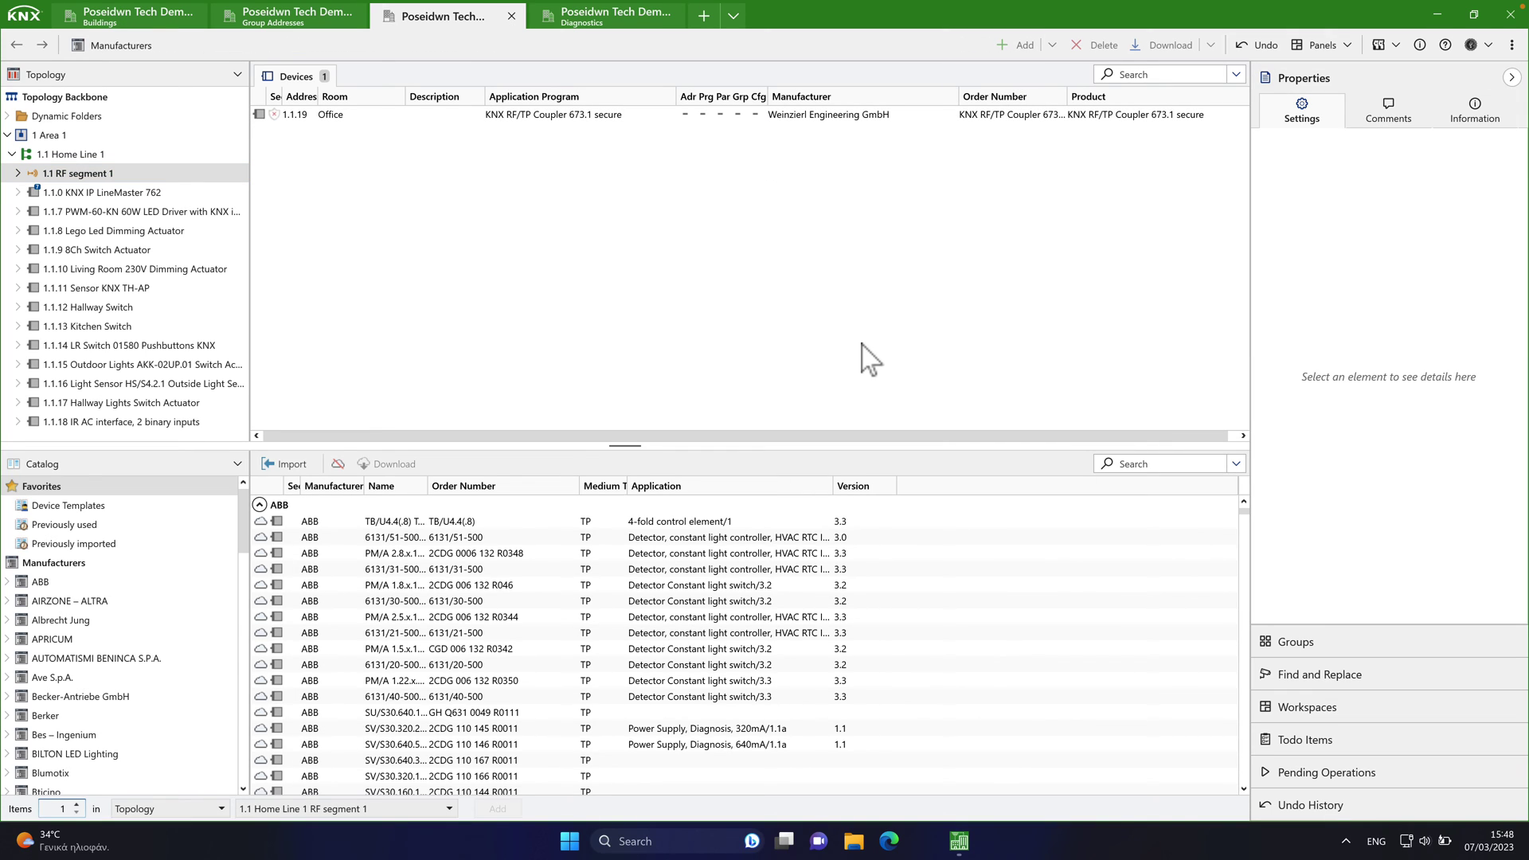
scroll(92, 728, "down", 6)
scroll(92, 732, "down", 5)
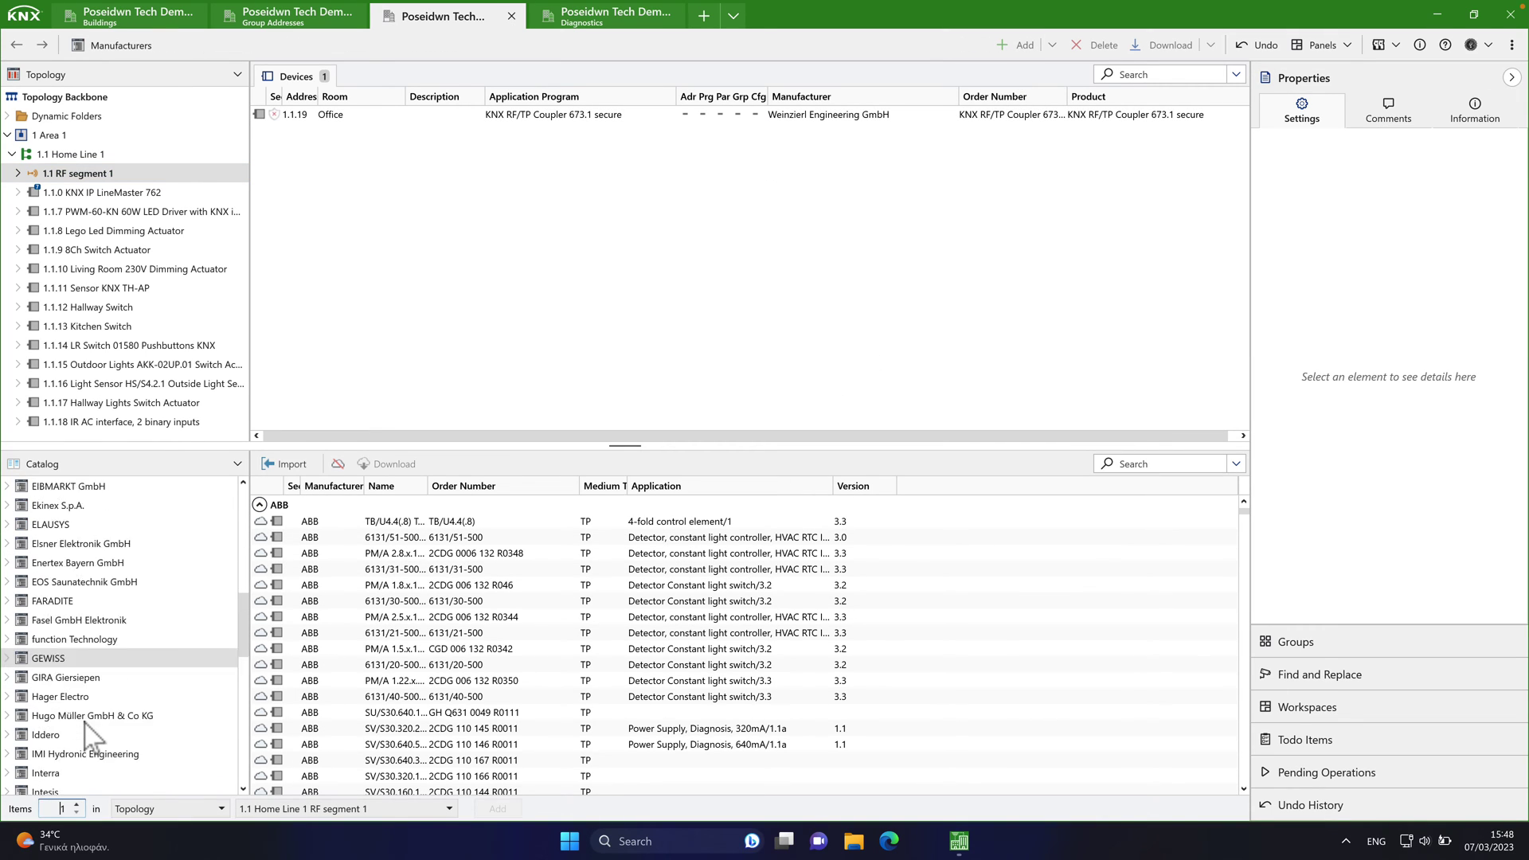
scroll(92, 741, "down", 5)
scroll(80, 749, "down", 5)
scroll(76, 752, "down", 2)
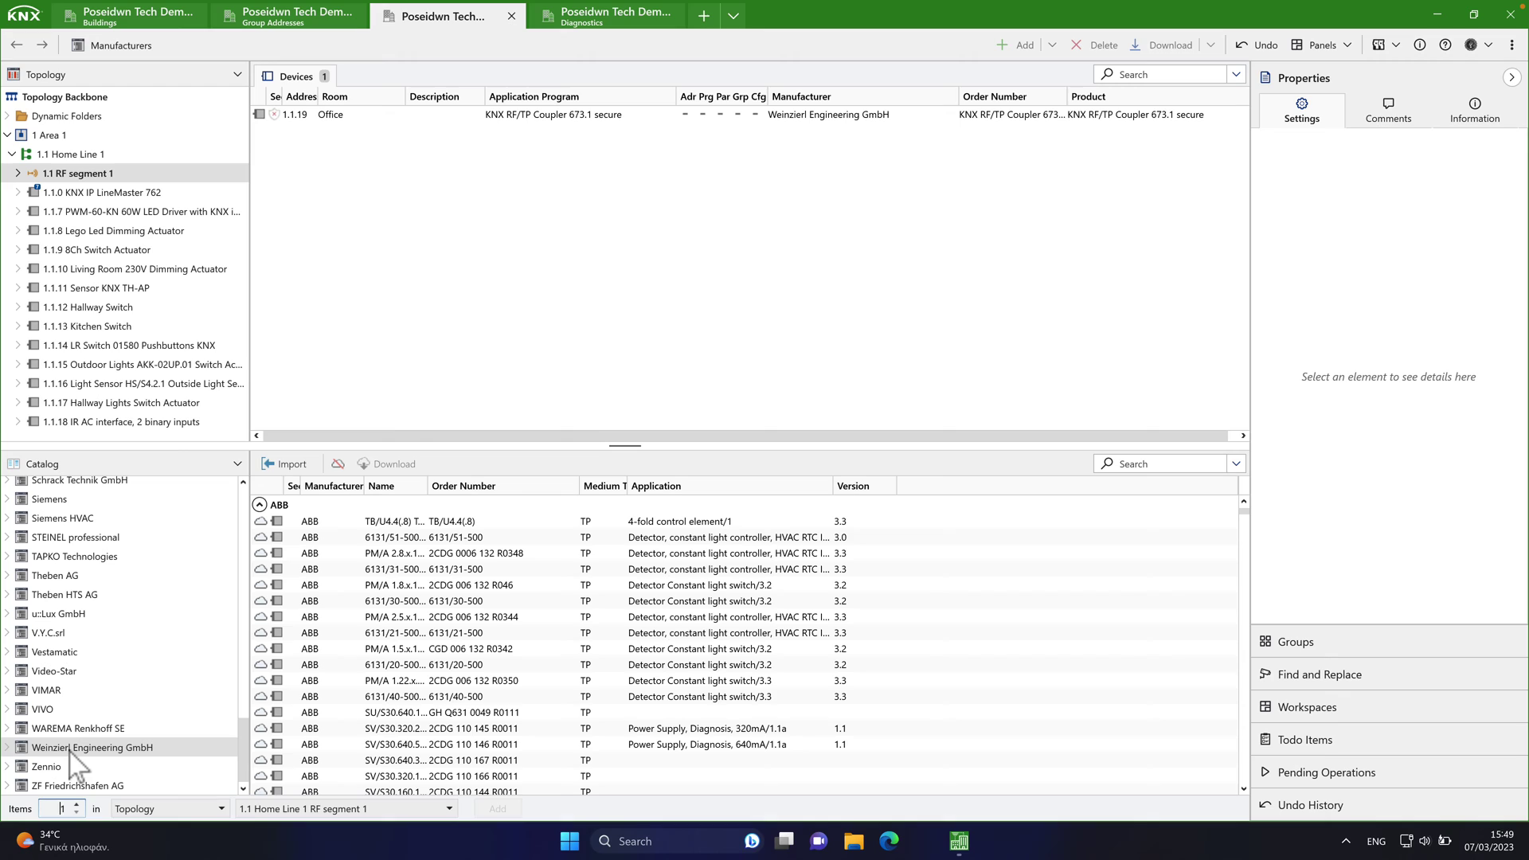
left_click(70, 748)
- Add Push Button Insert 440 to RF segment 1 as 1.1.20 and show Buildings below
left_click(1157, 466)
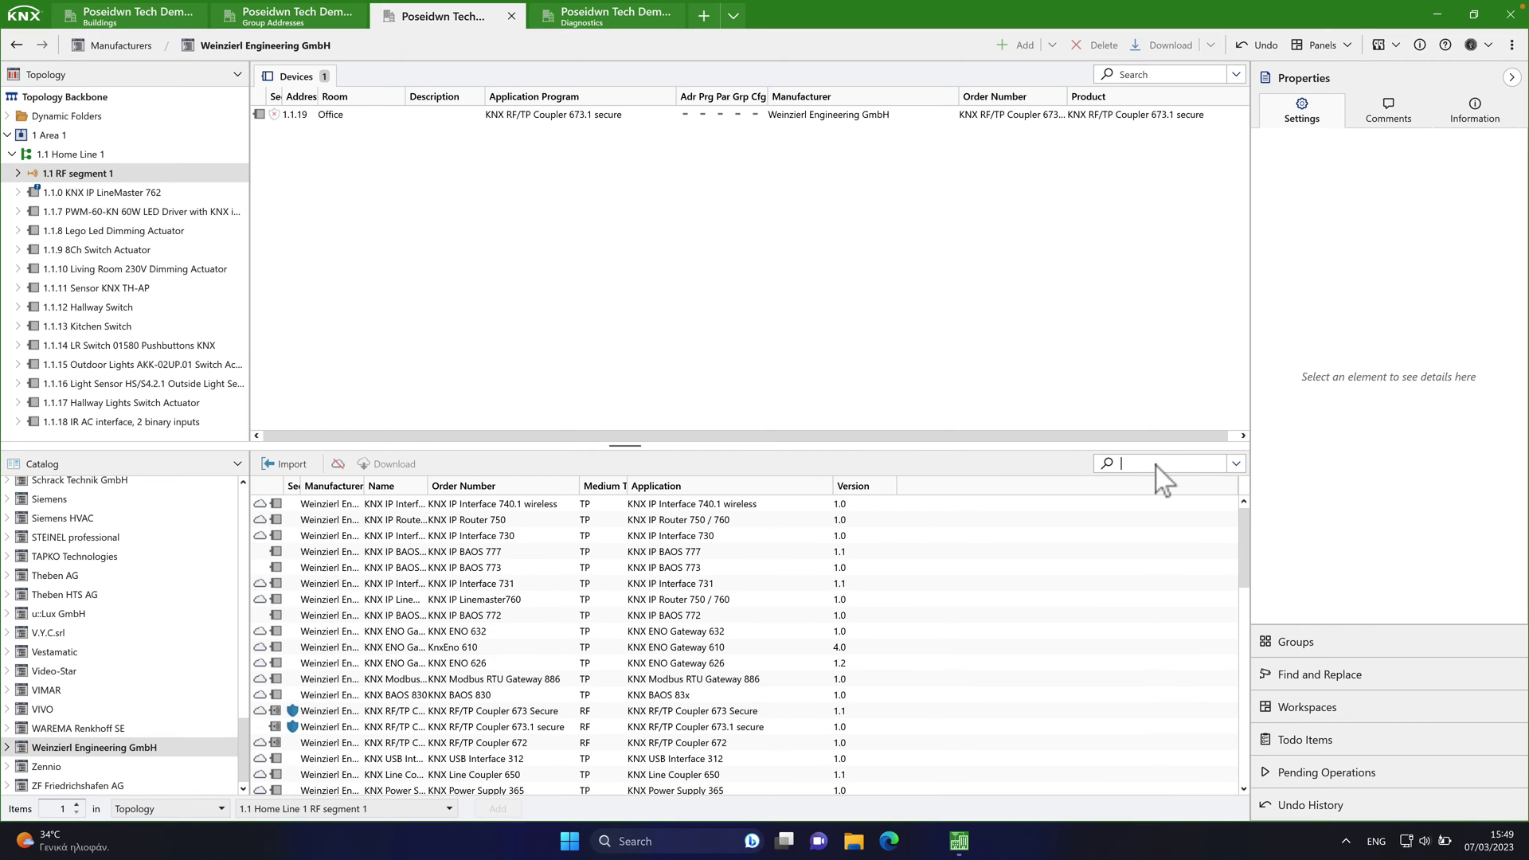
type("440")
left_click(379, 509)
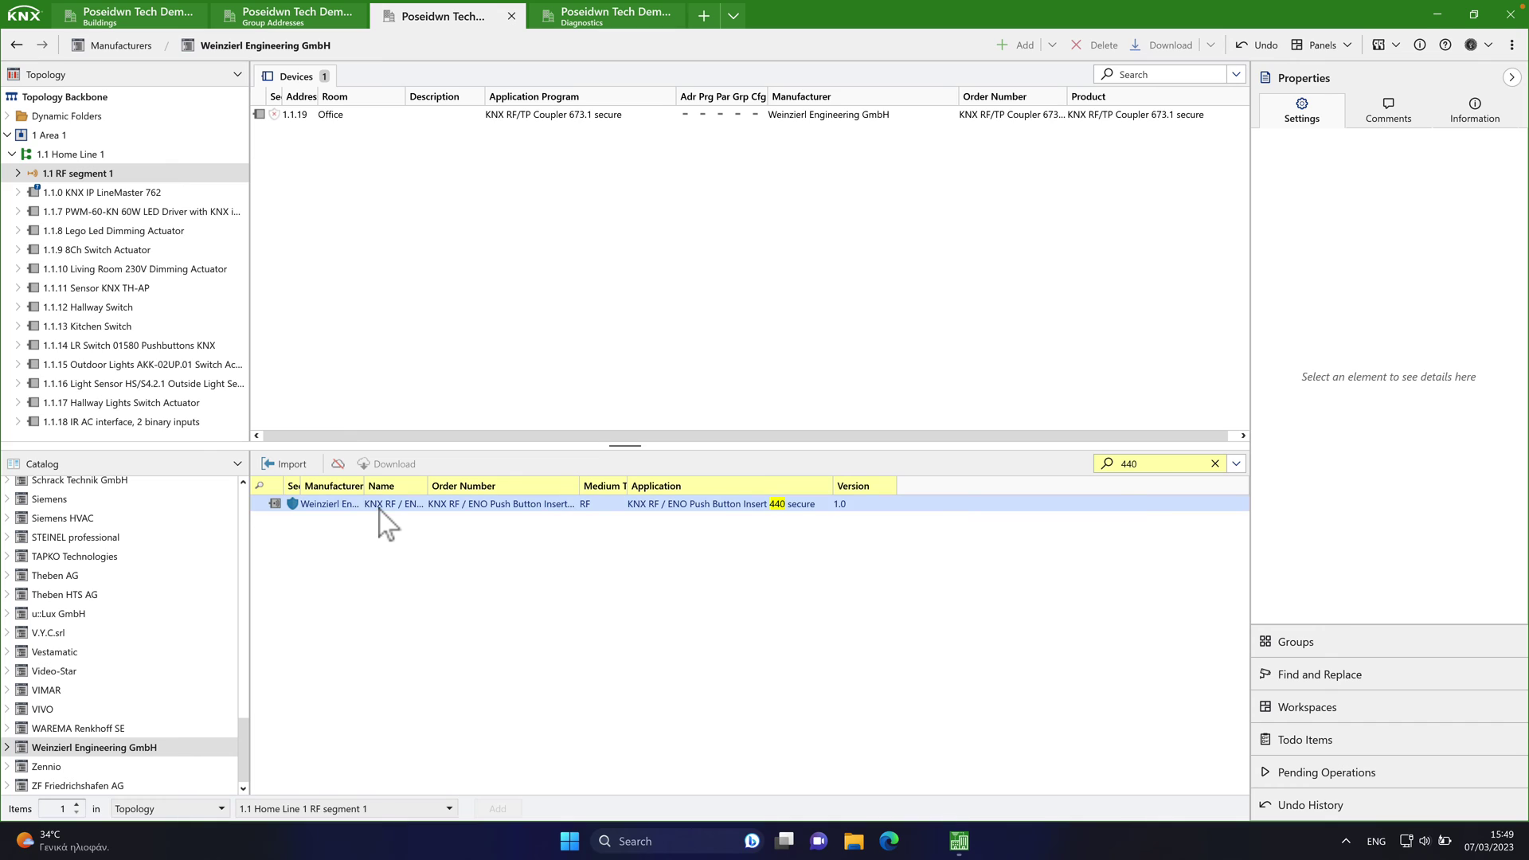
left_click_drag(379, 510, 578, 285)
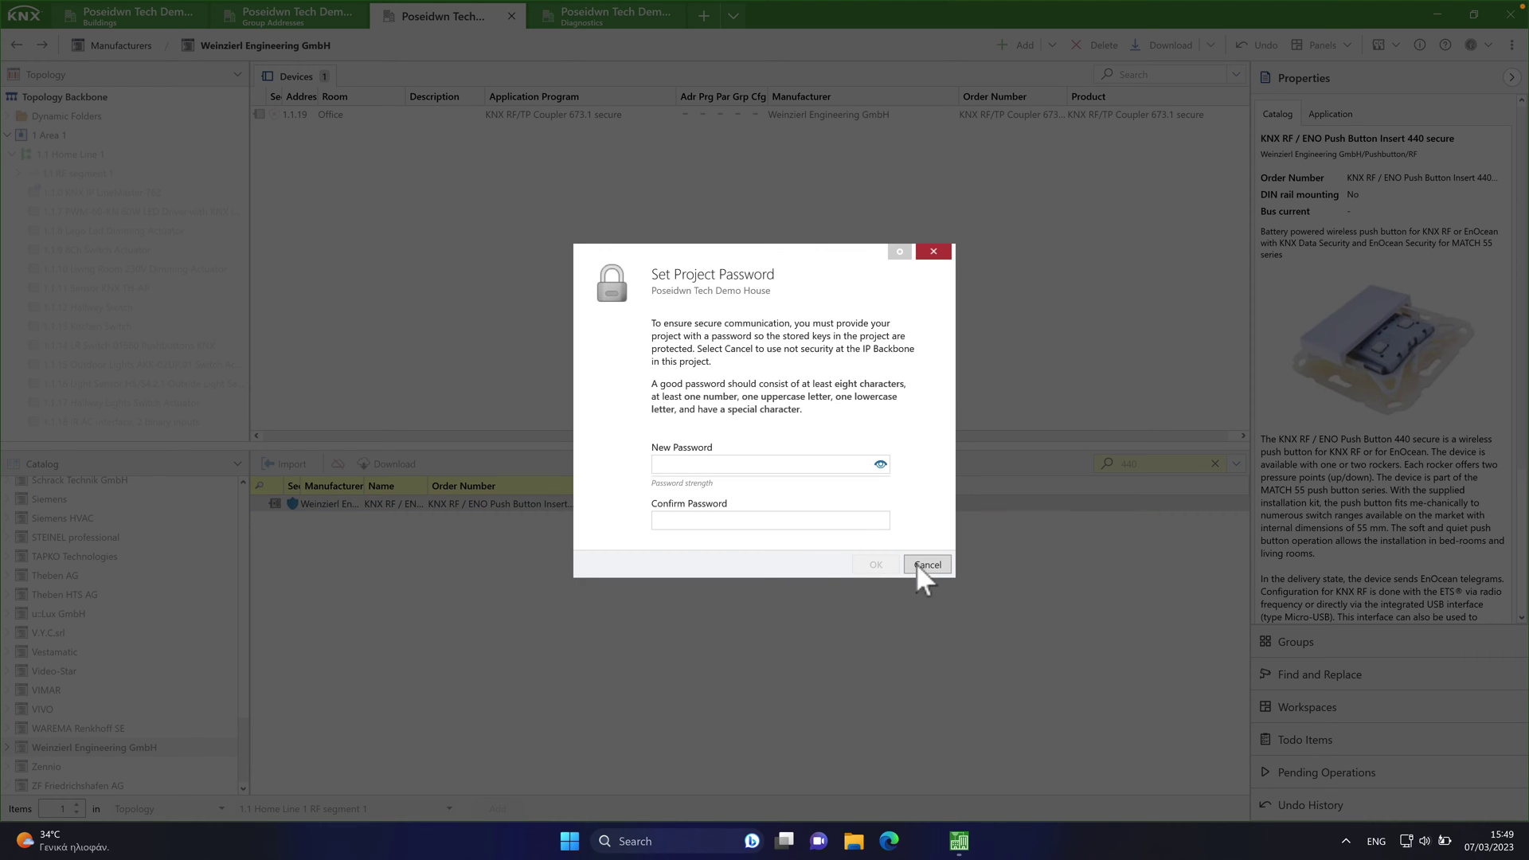
left_click(916, 562)
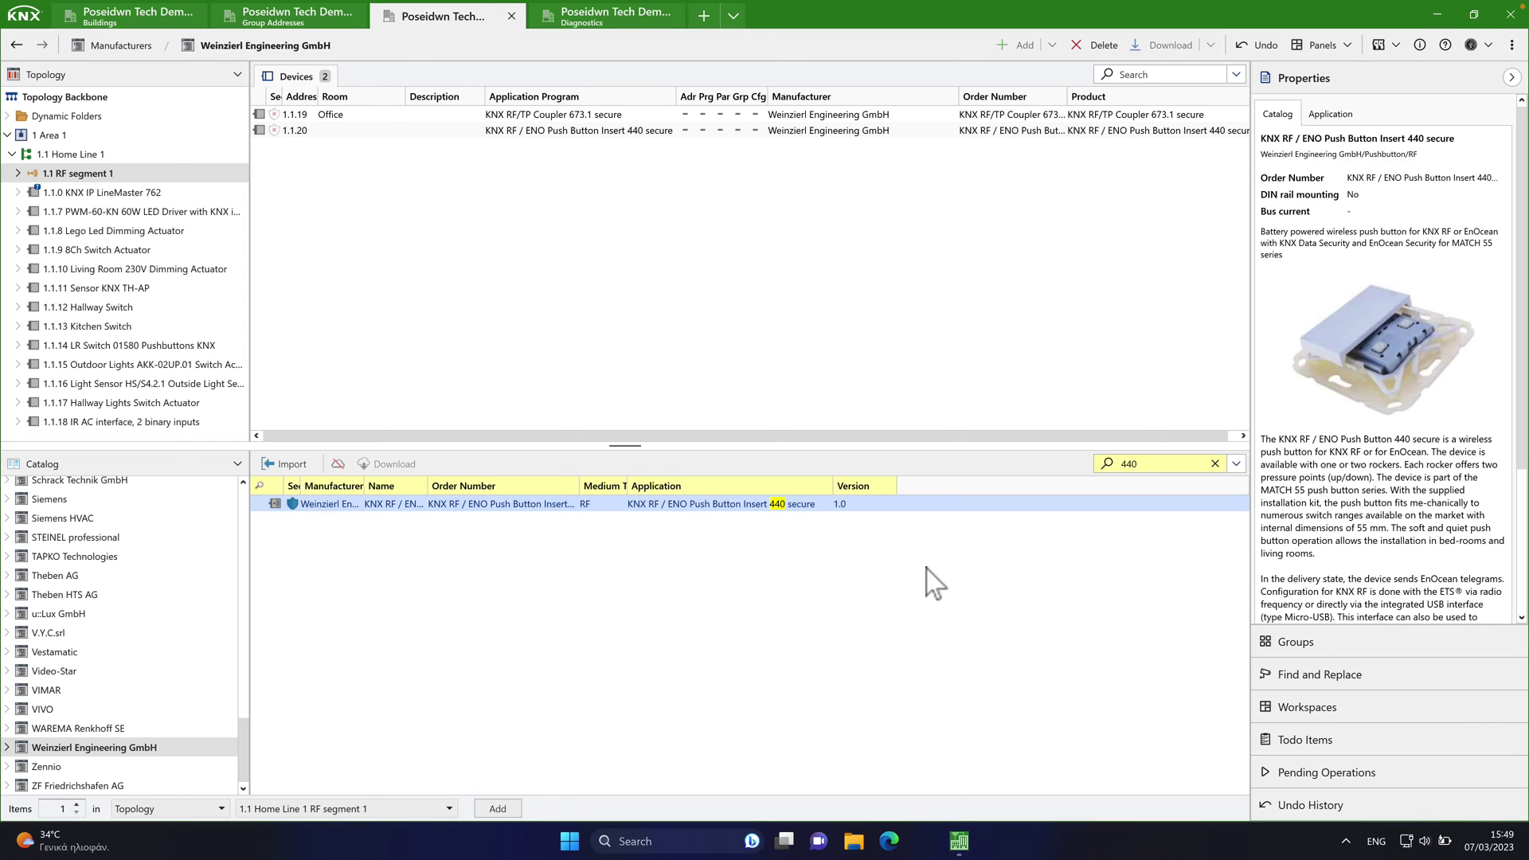
left_click(238, 465)
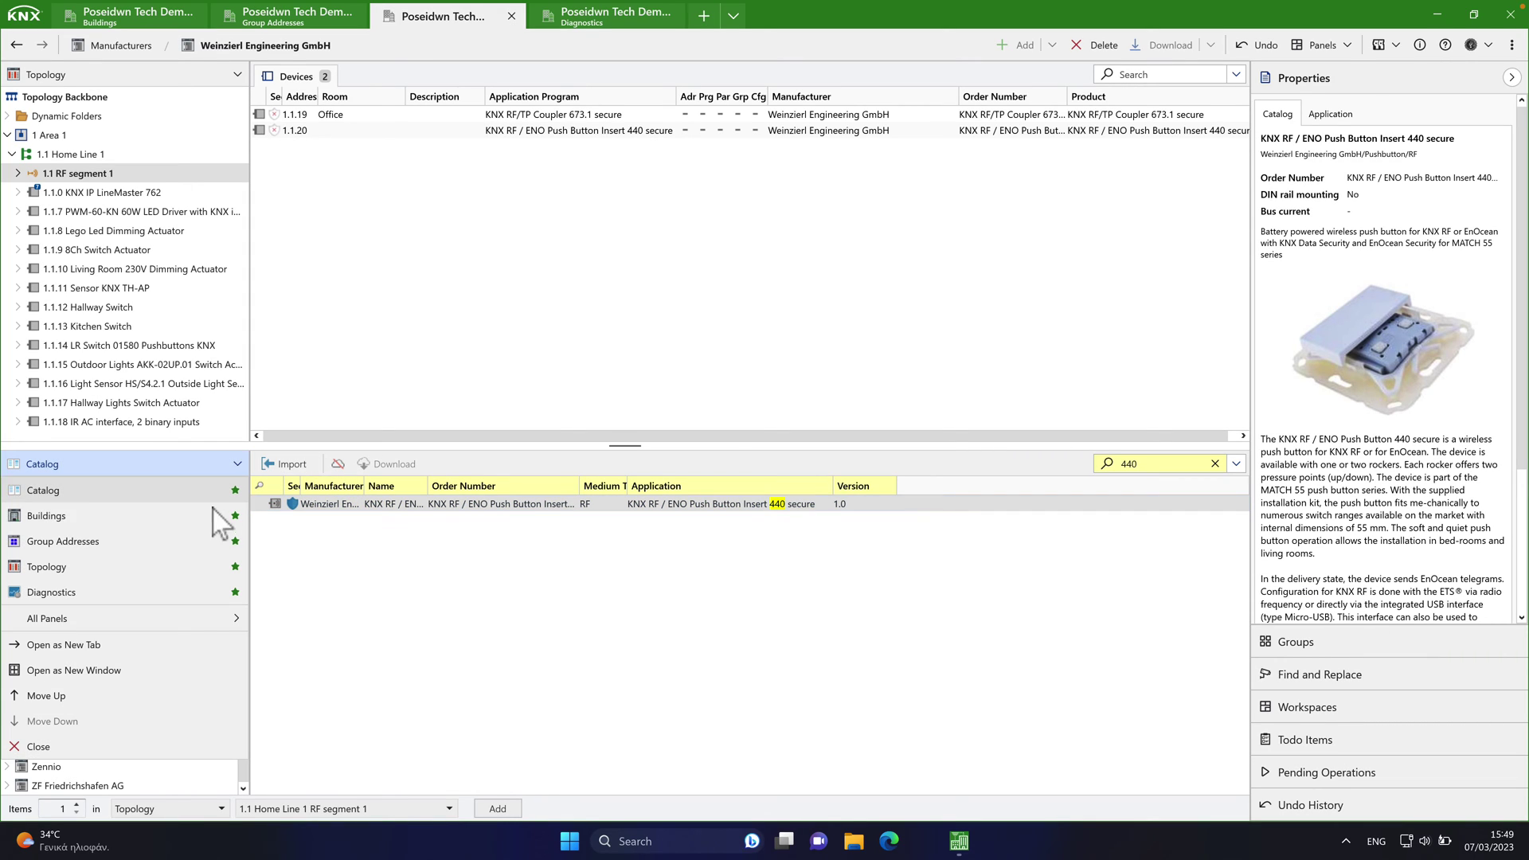
left_click(66, 516)
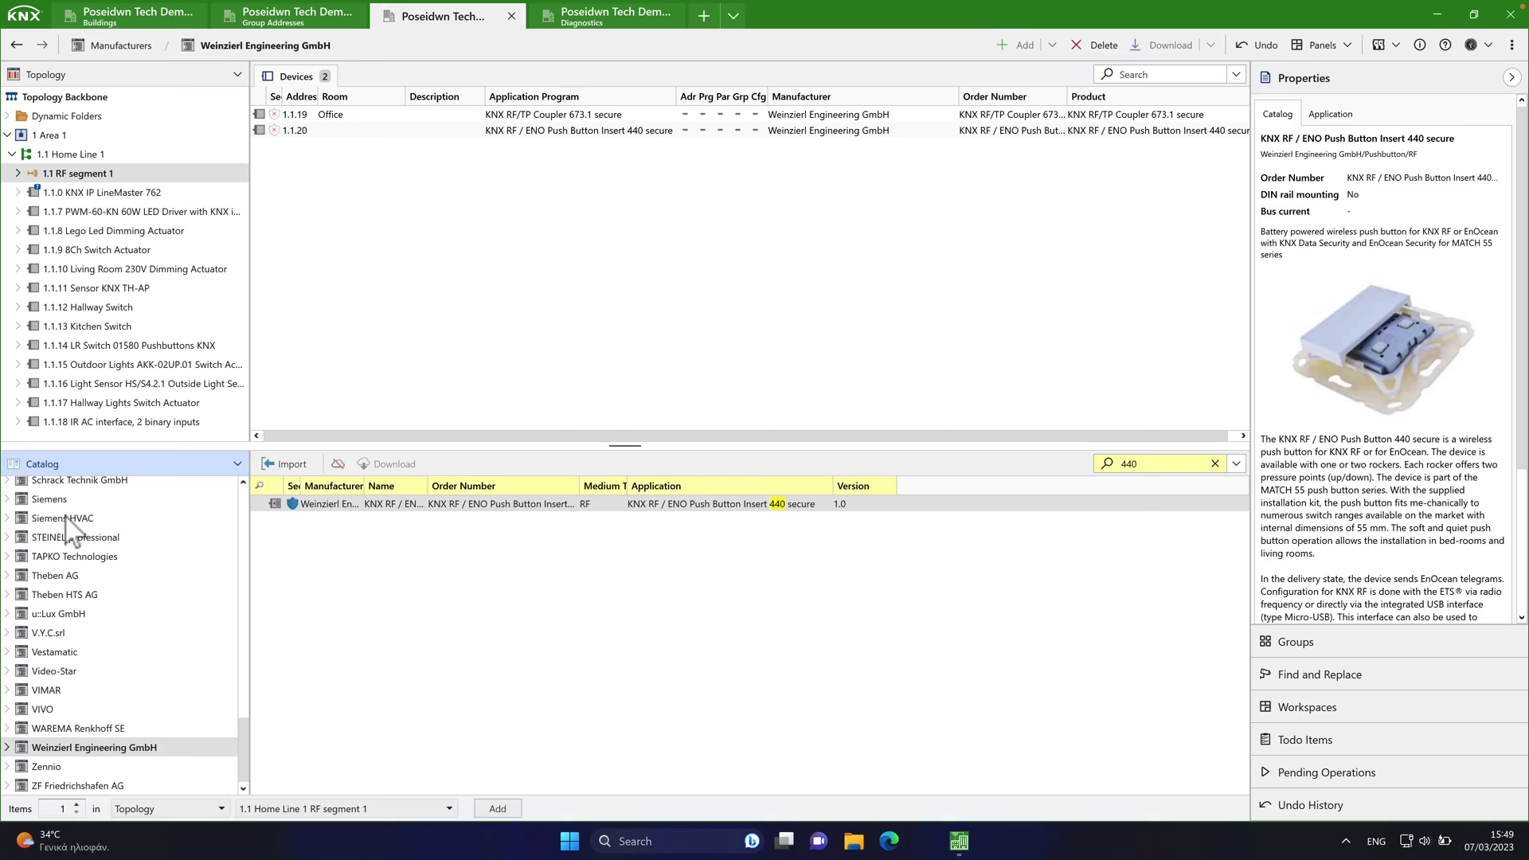
- Expand the building tree to the Main Floor Office and drag device 1.1.20 into it
left_click(7, 525)
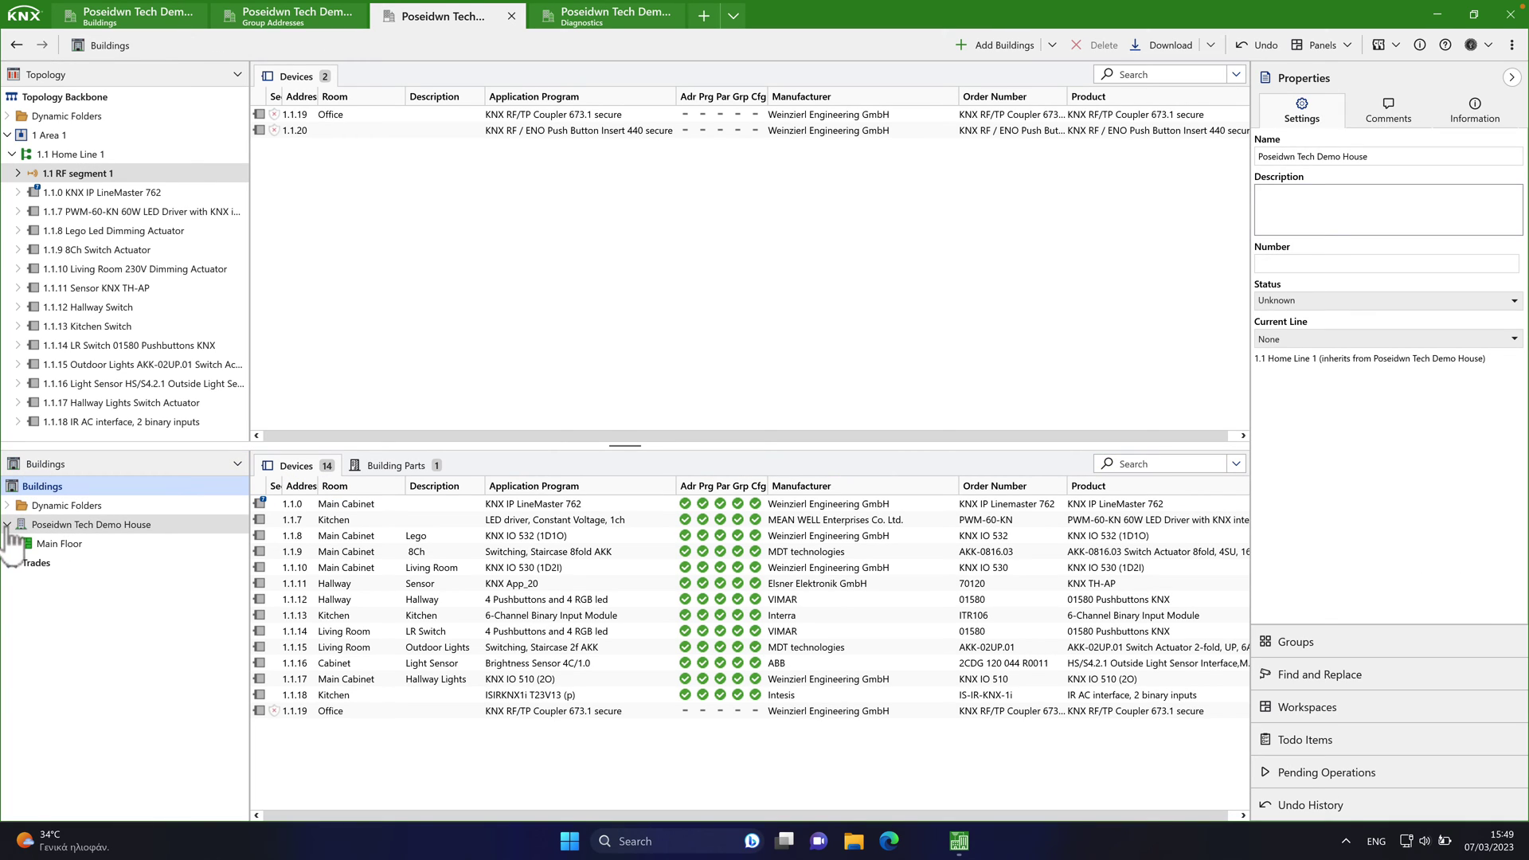
left_click(12, 543)
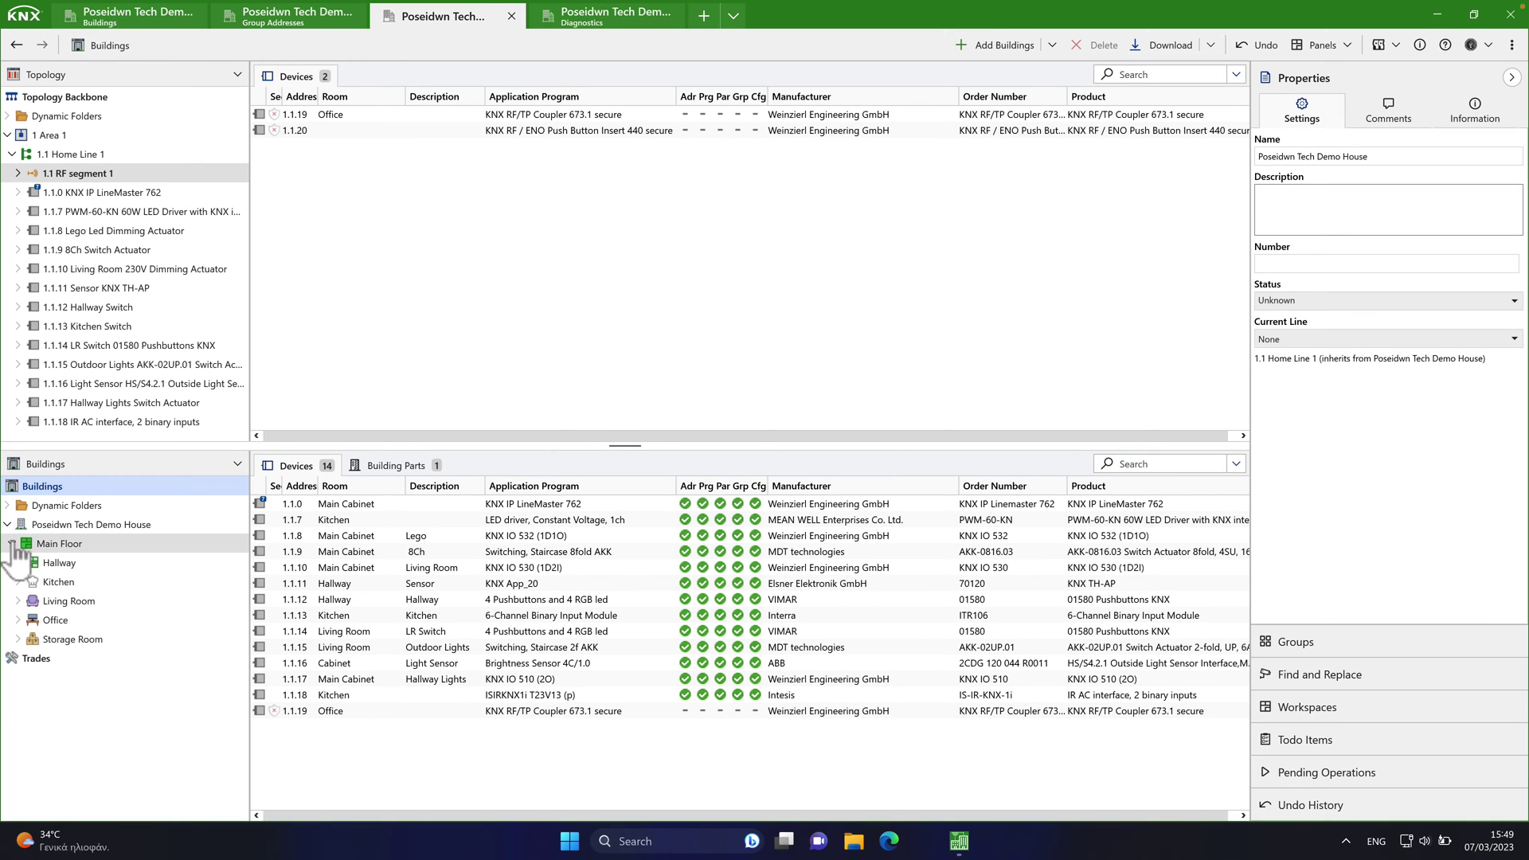
left_click(53, 622)
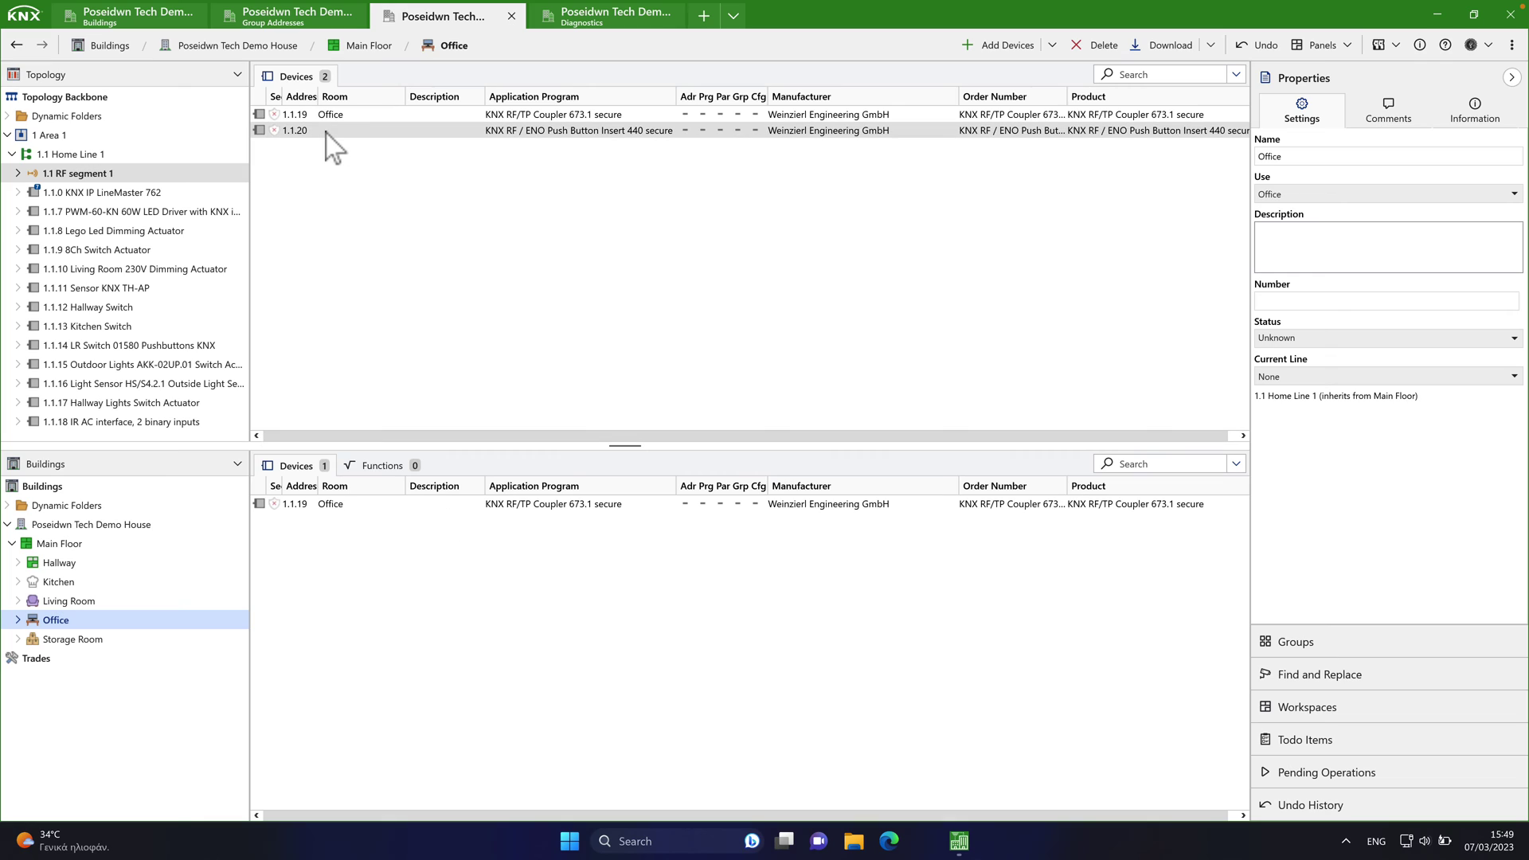
left_click_drag(341, 132, 510, 625)
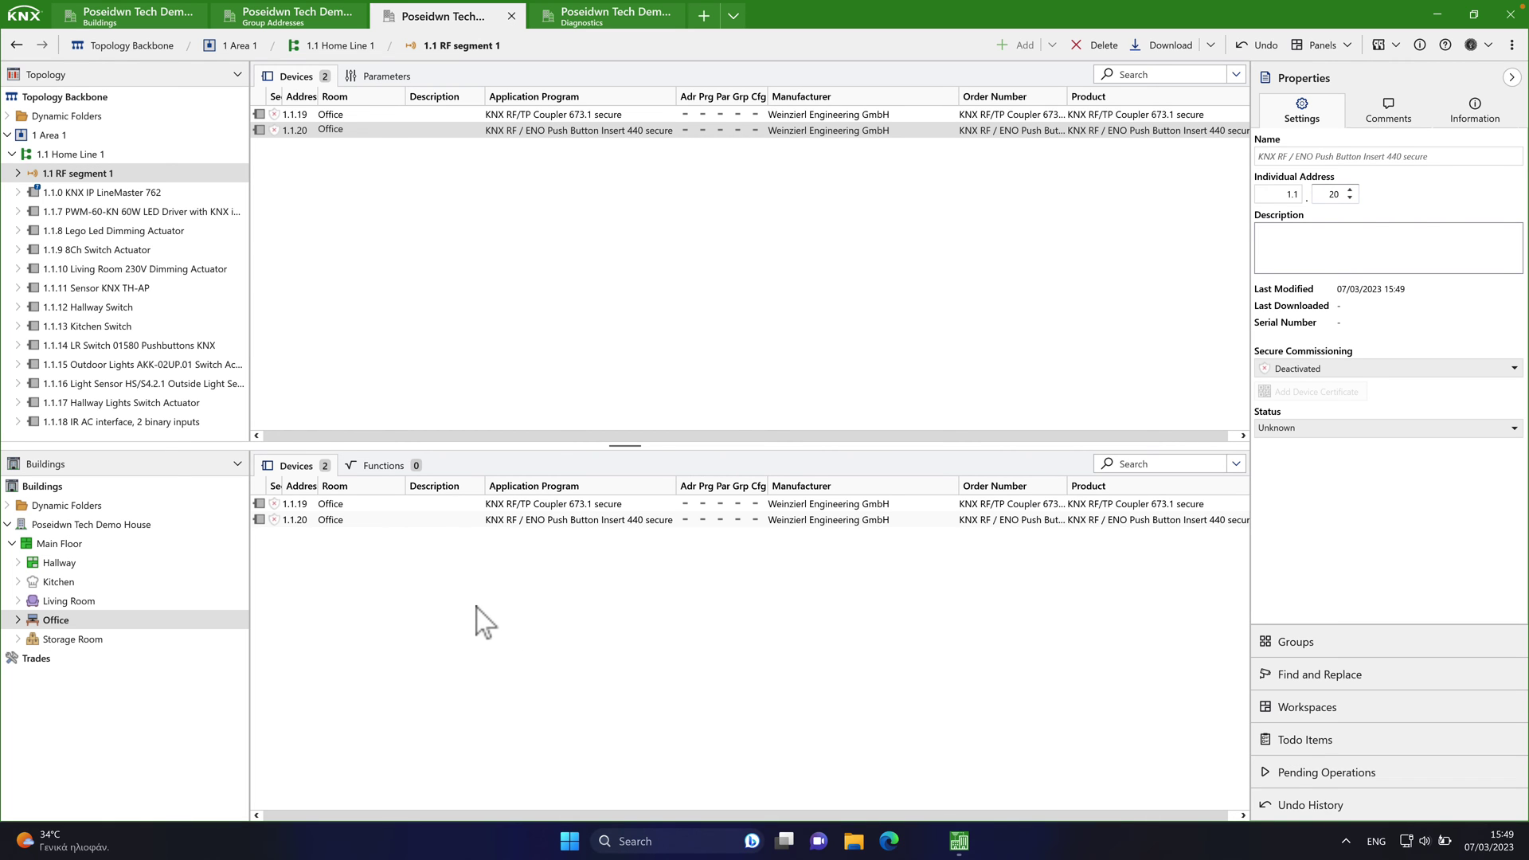
- Close the lower building pane and select coupler 1.1.19 in the Buildings view
left_click(237, 465)
key("Escape")
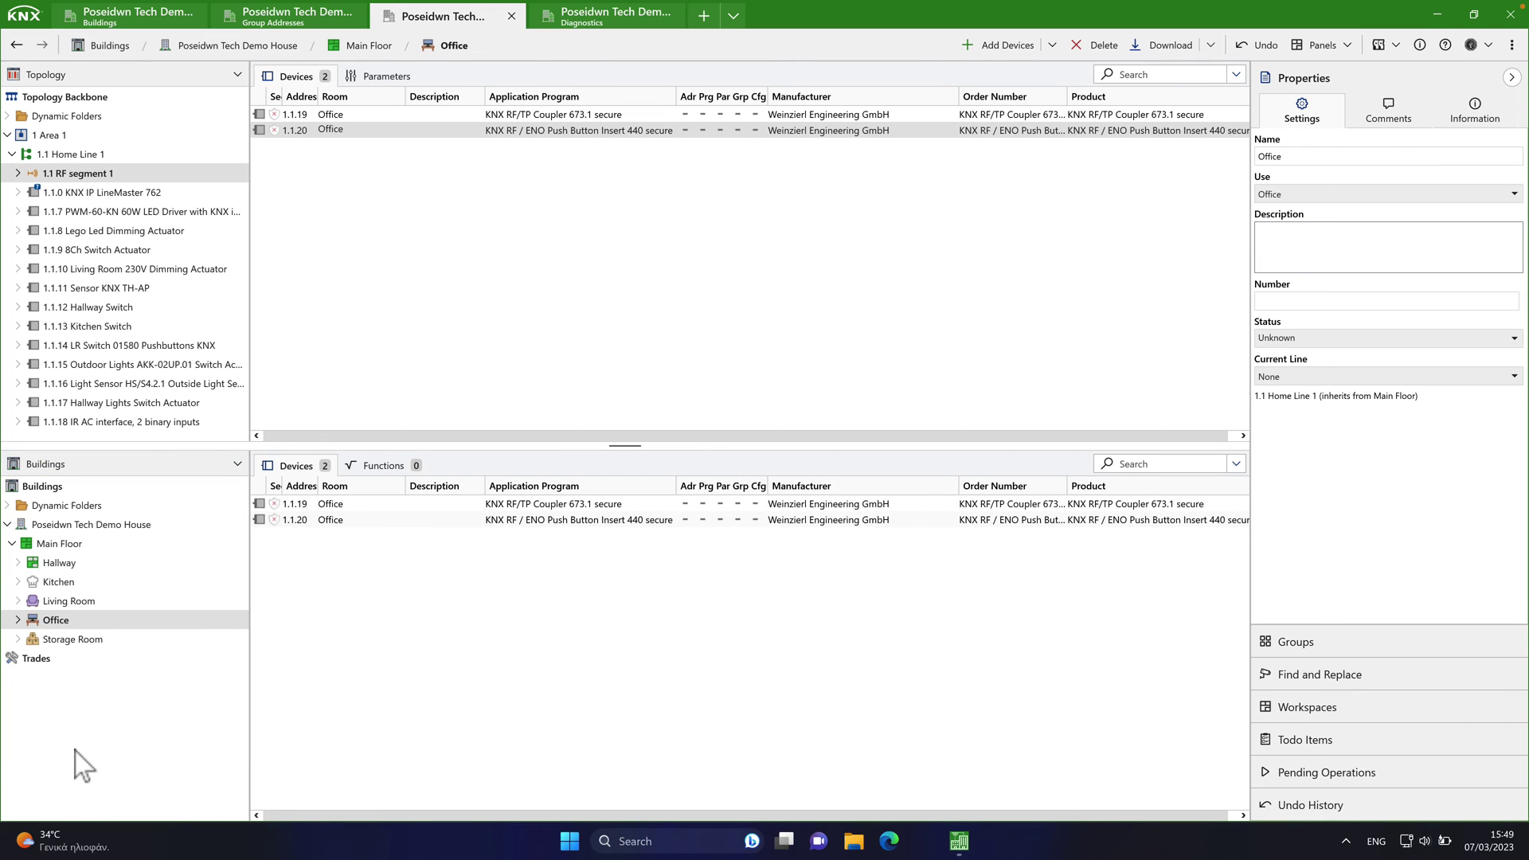
left_click(494, 383)
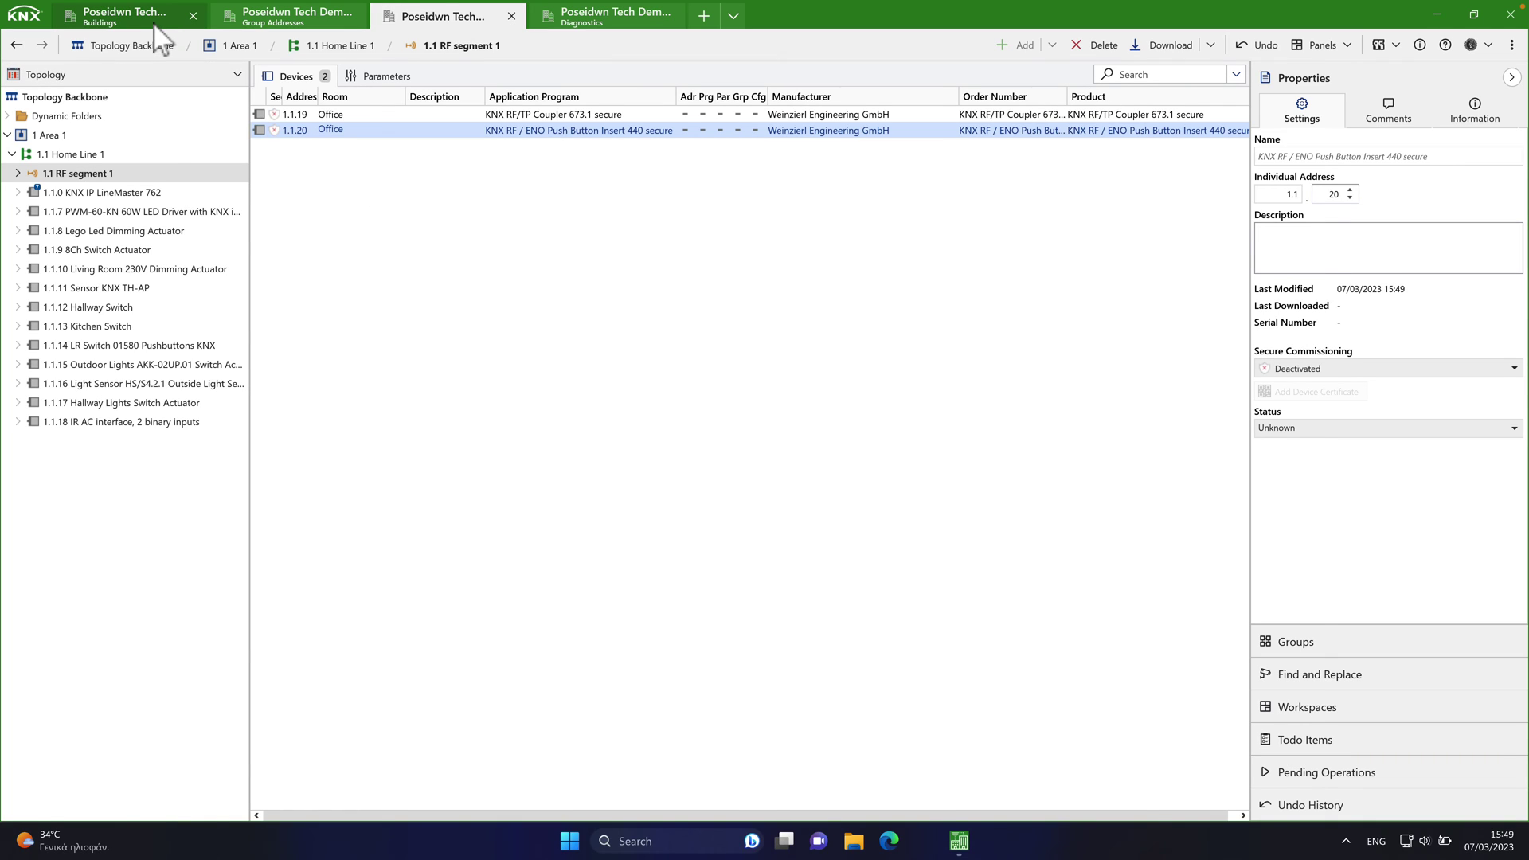
left_click(124, 16)
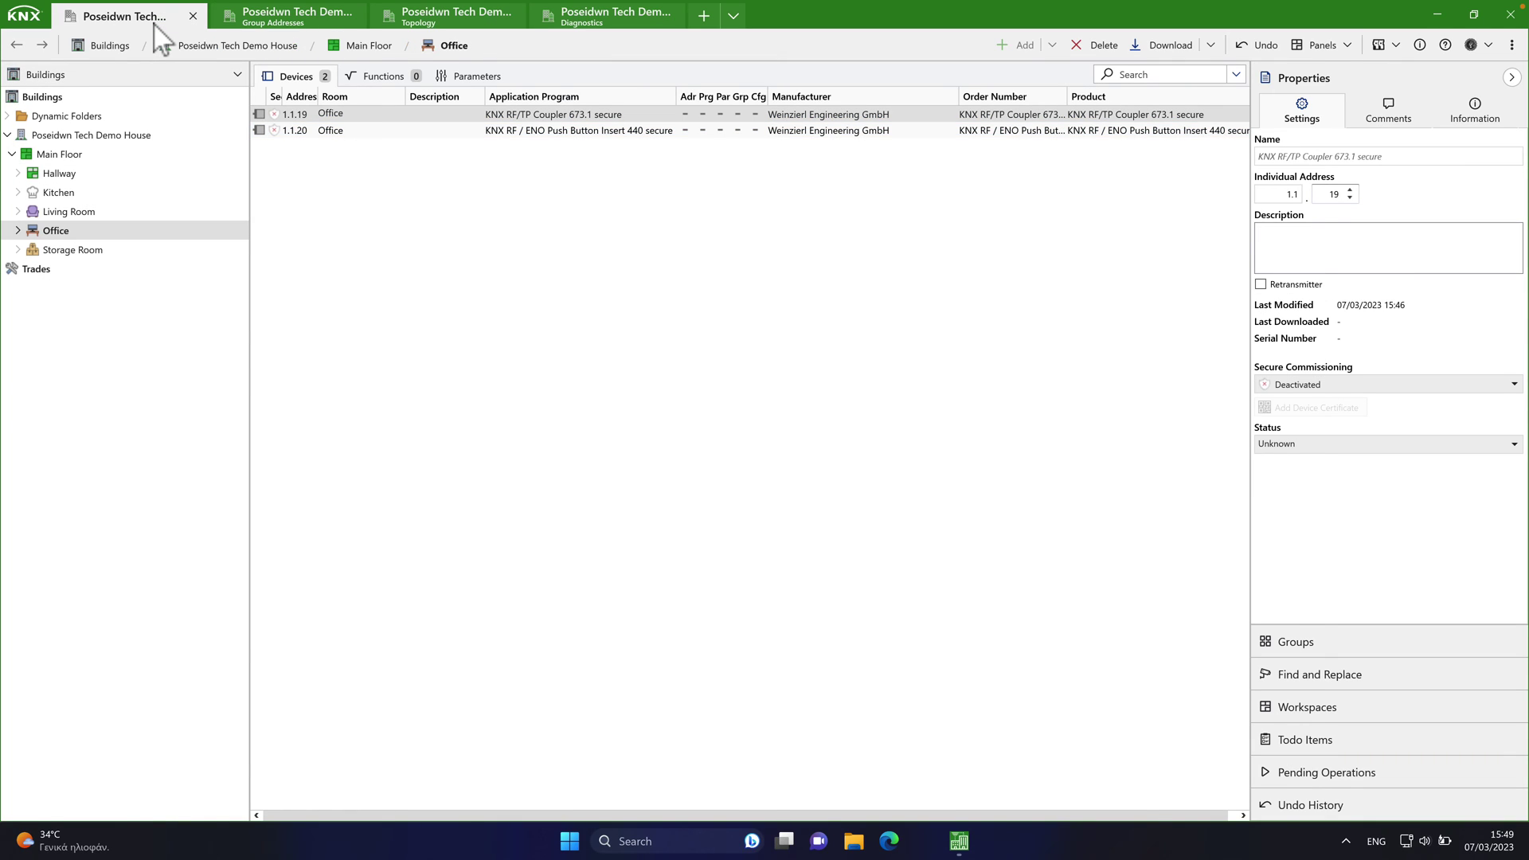
left_click(414, 114)
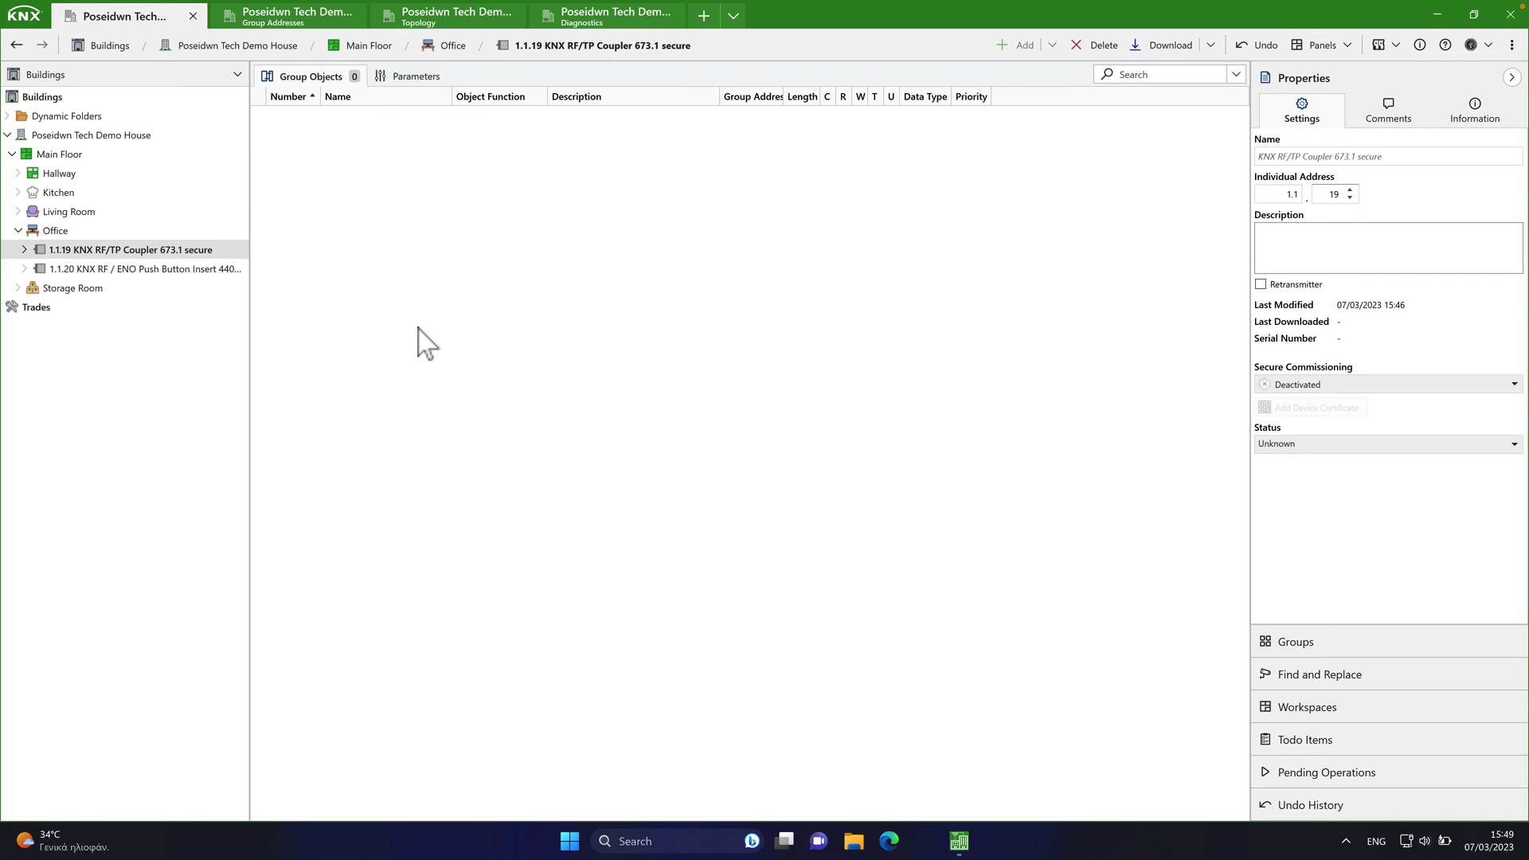
- Review coupler 1.1.19's General, TP->RF and RF->TP routing parameters, then its group objects
left_click(414, 78)
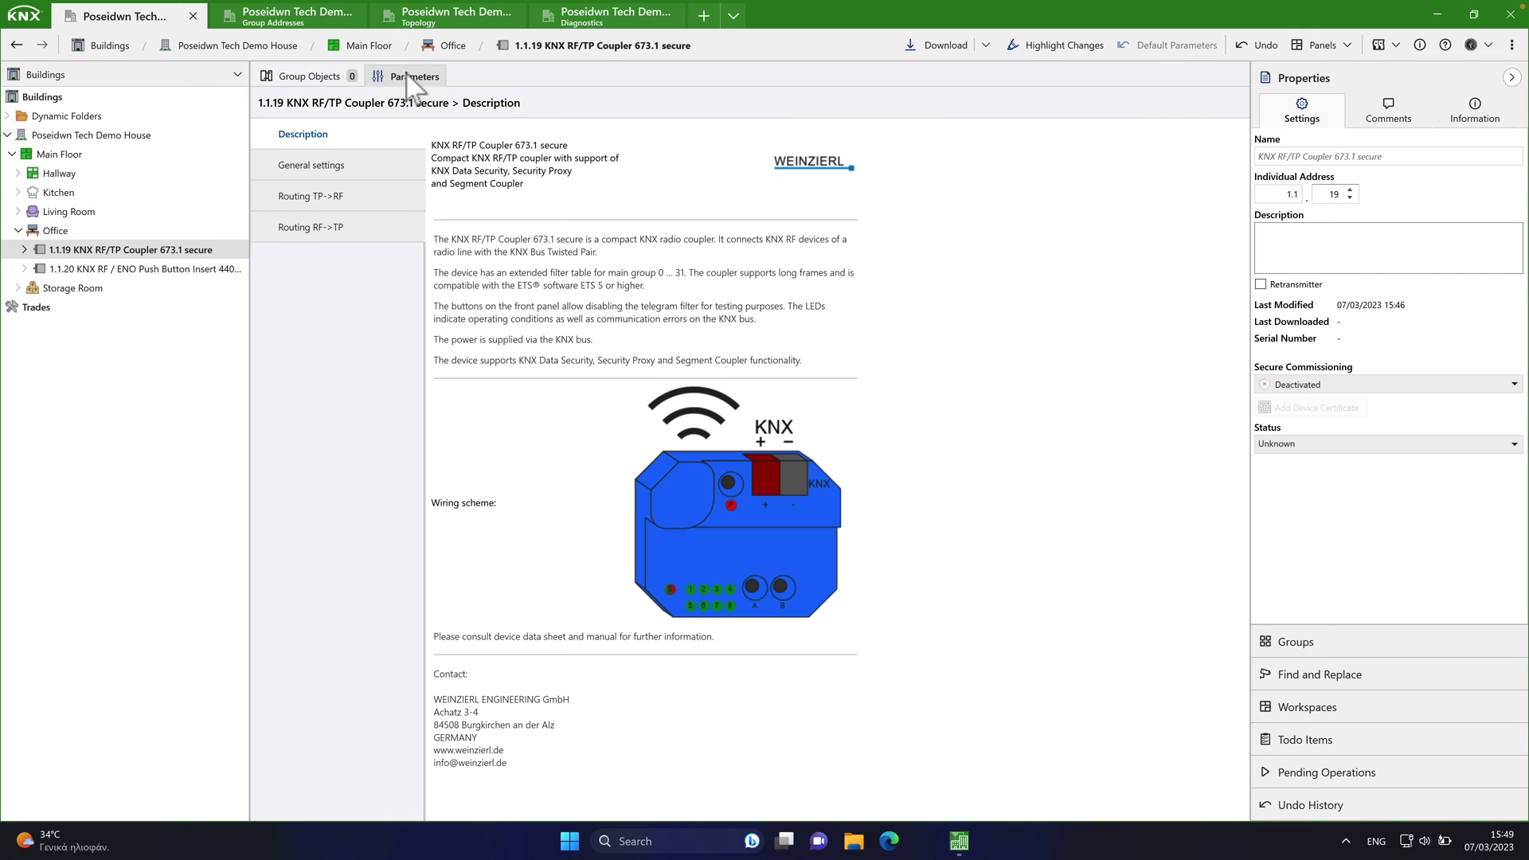
left_click(352, 168)
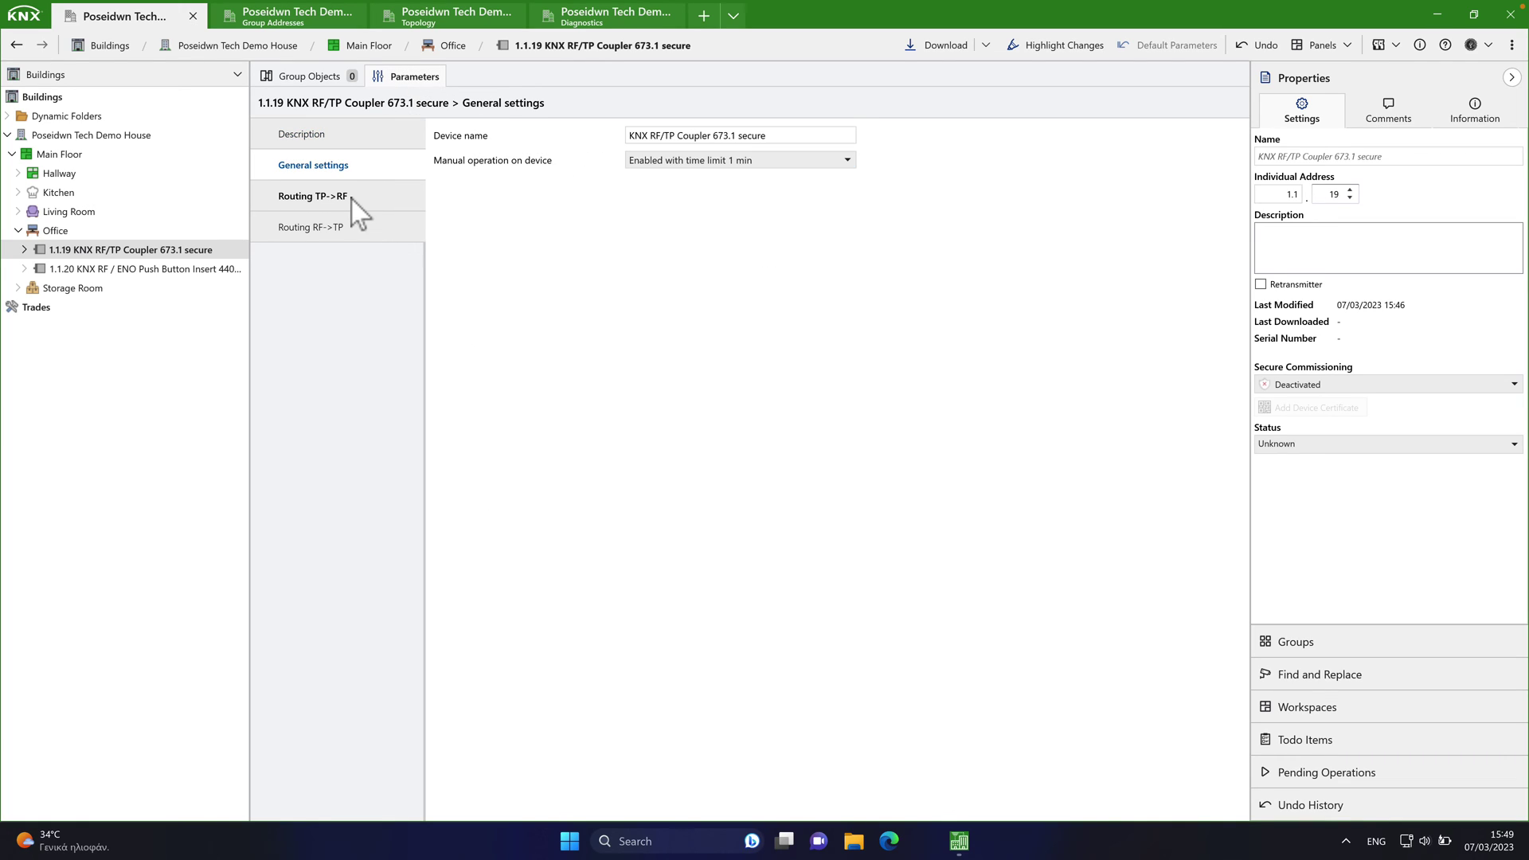
left_click(353, 204)
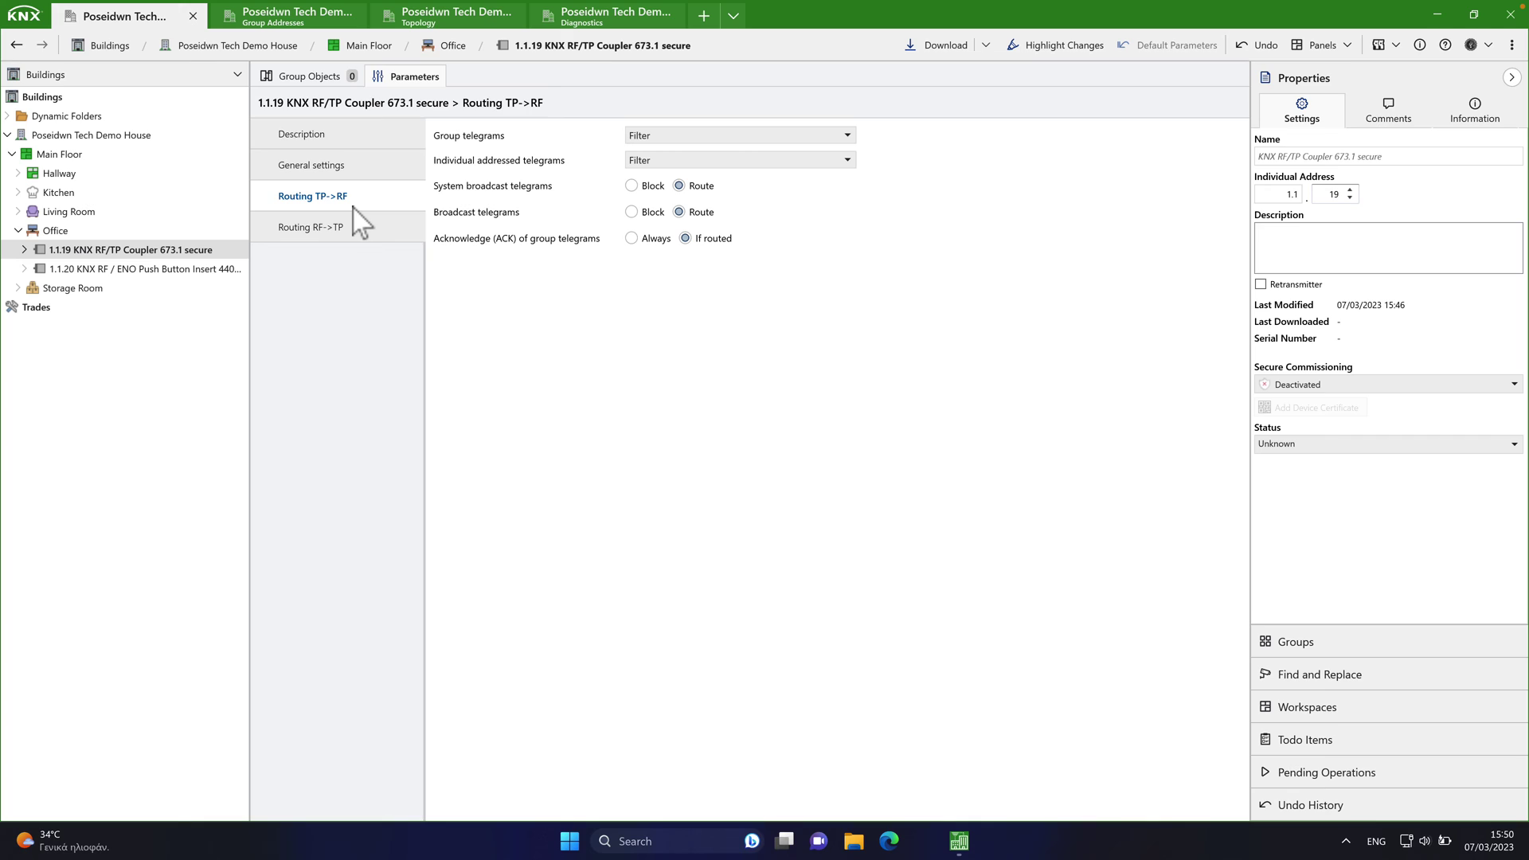
left_click(369, 237)
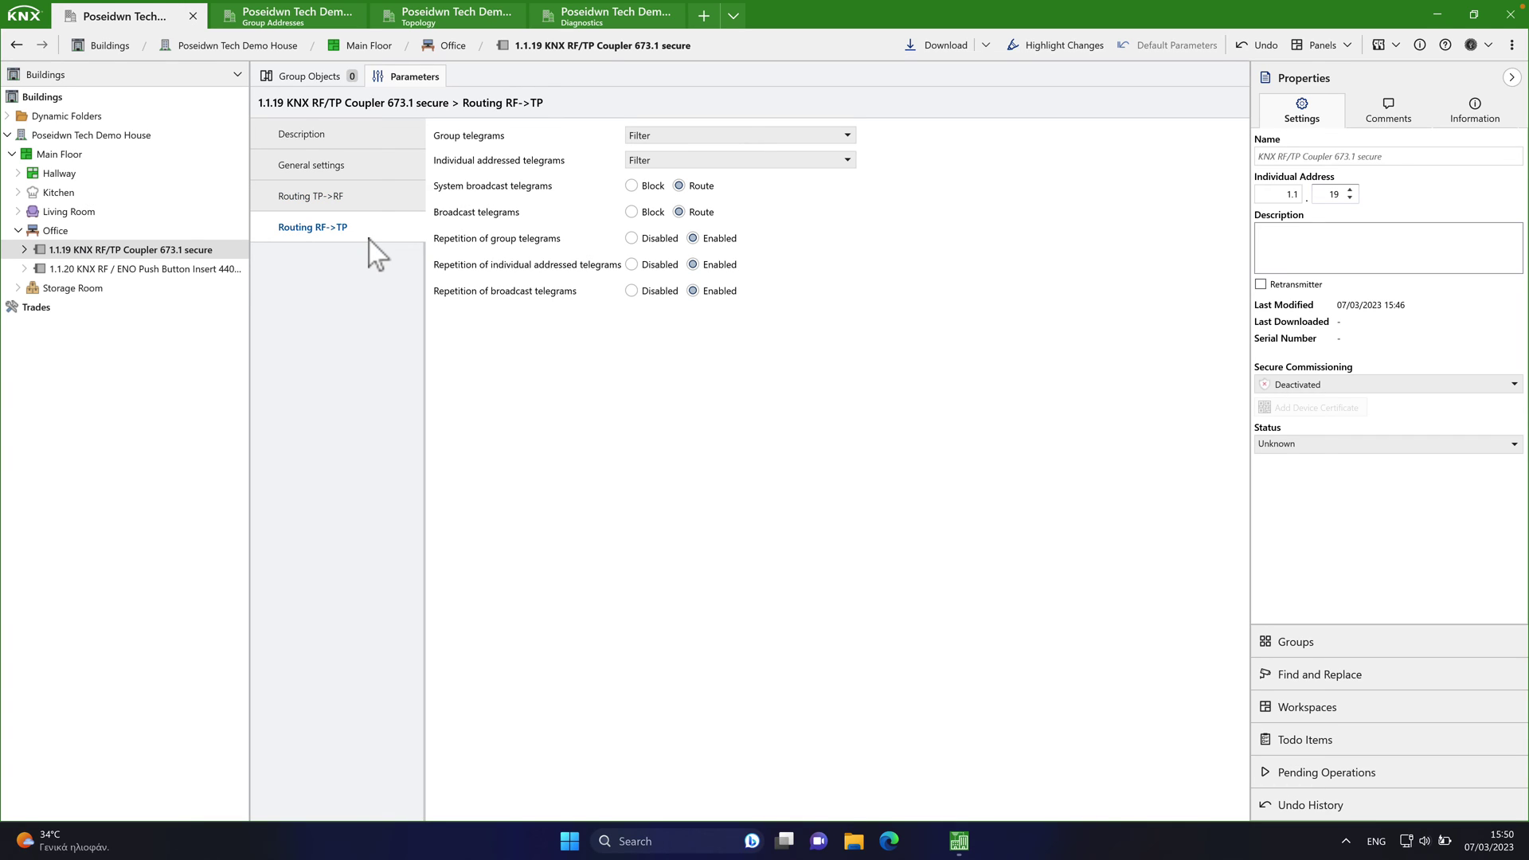
left_click(365, 201)
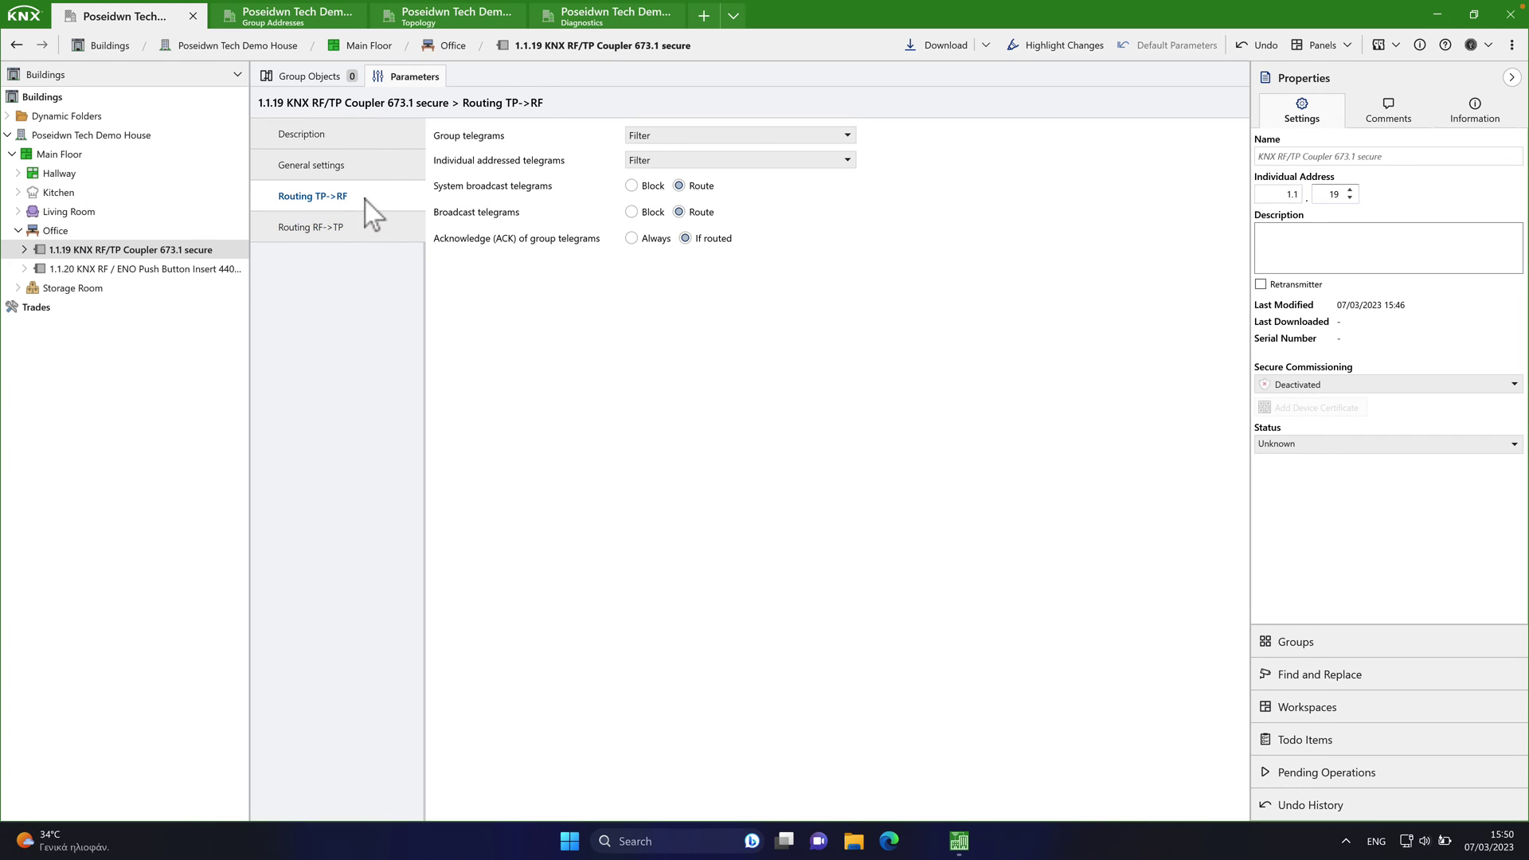
left_click(311, 80)
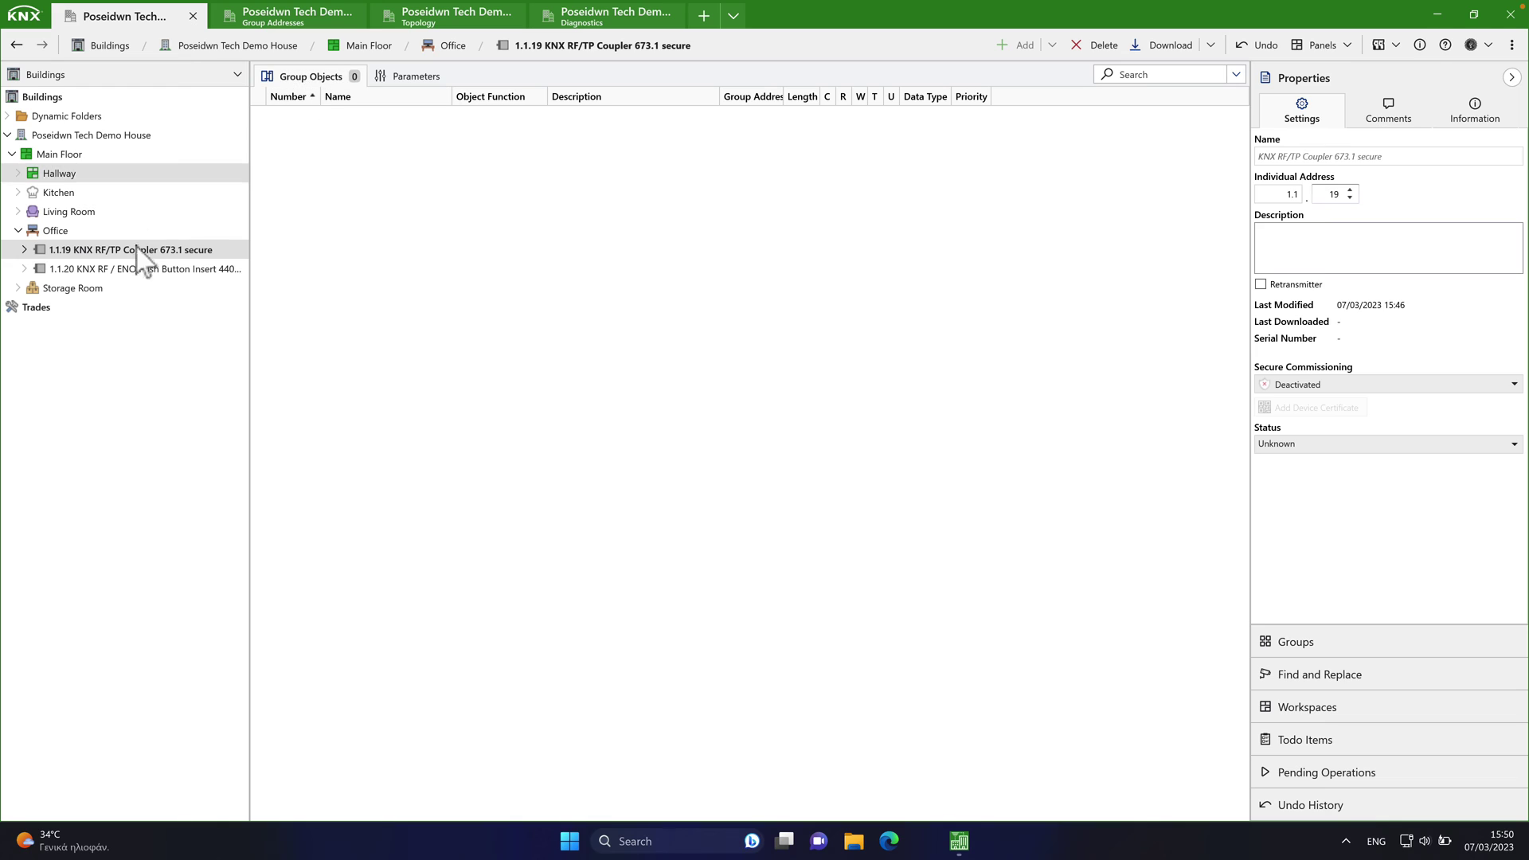
- In push button 1.1.20's parameters, set Button A0 to Scene with Scene 1
left_click(119, 272)
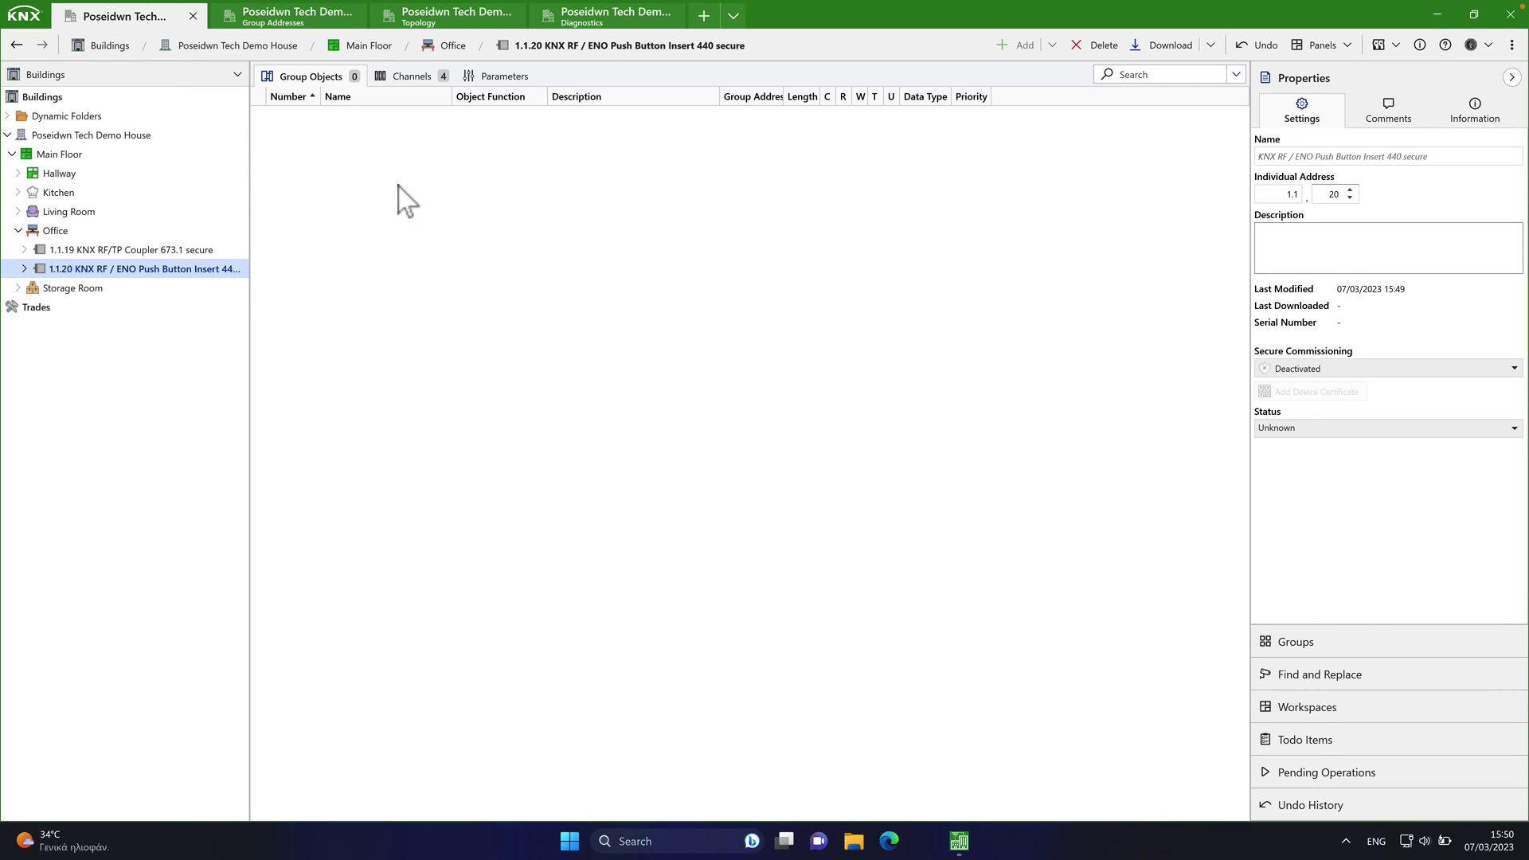
left_click(505, 76)
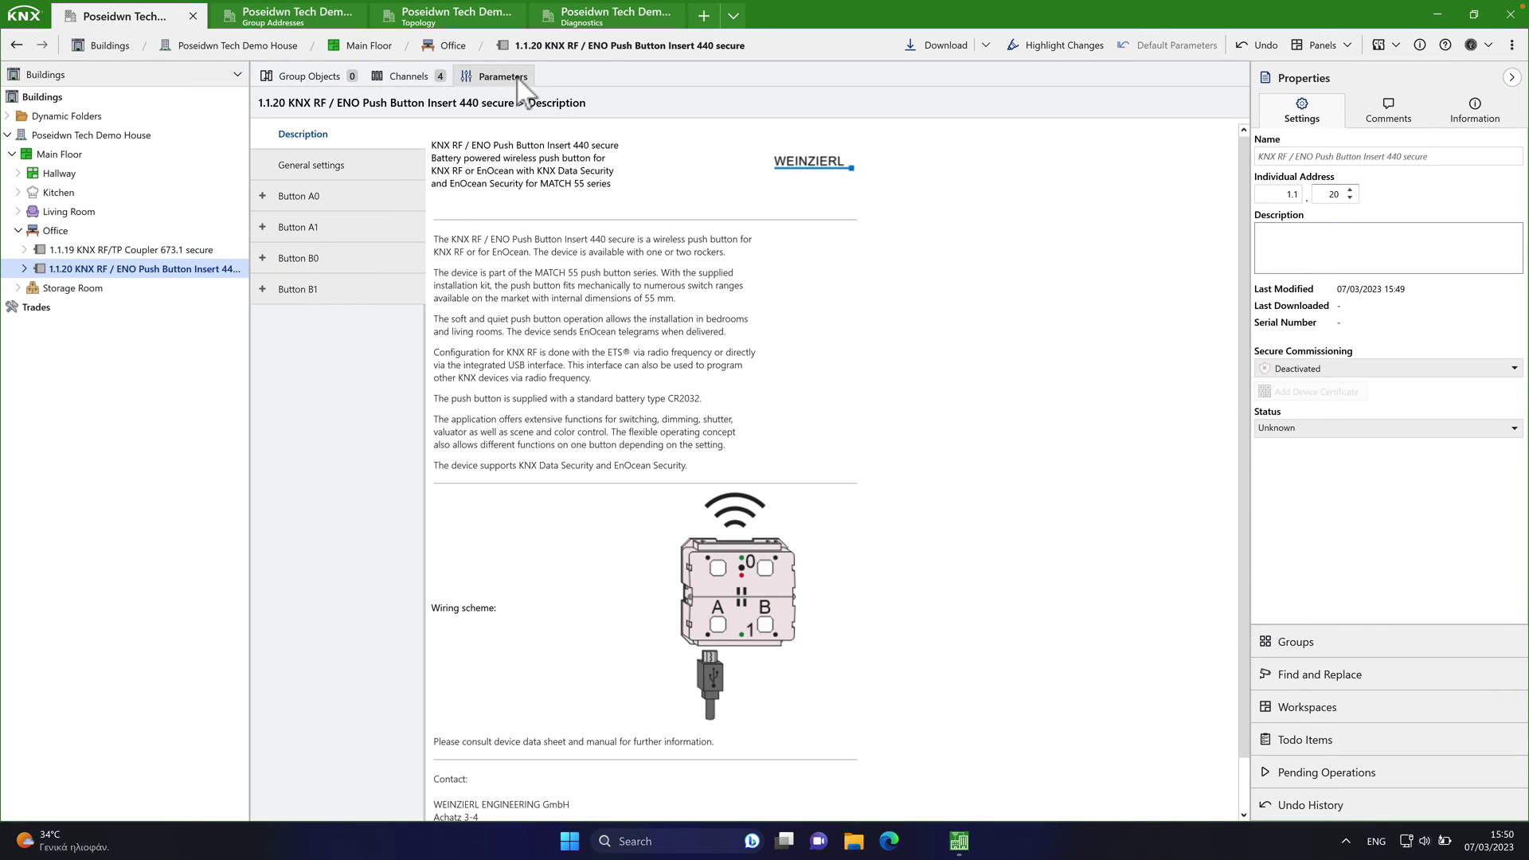
left_click(324, 171)
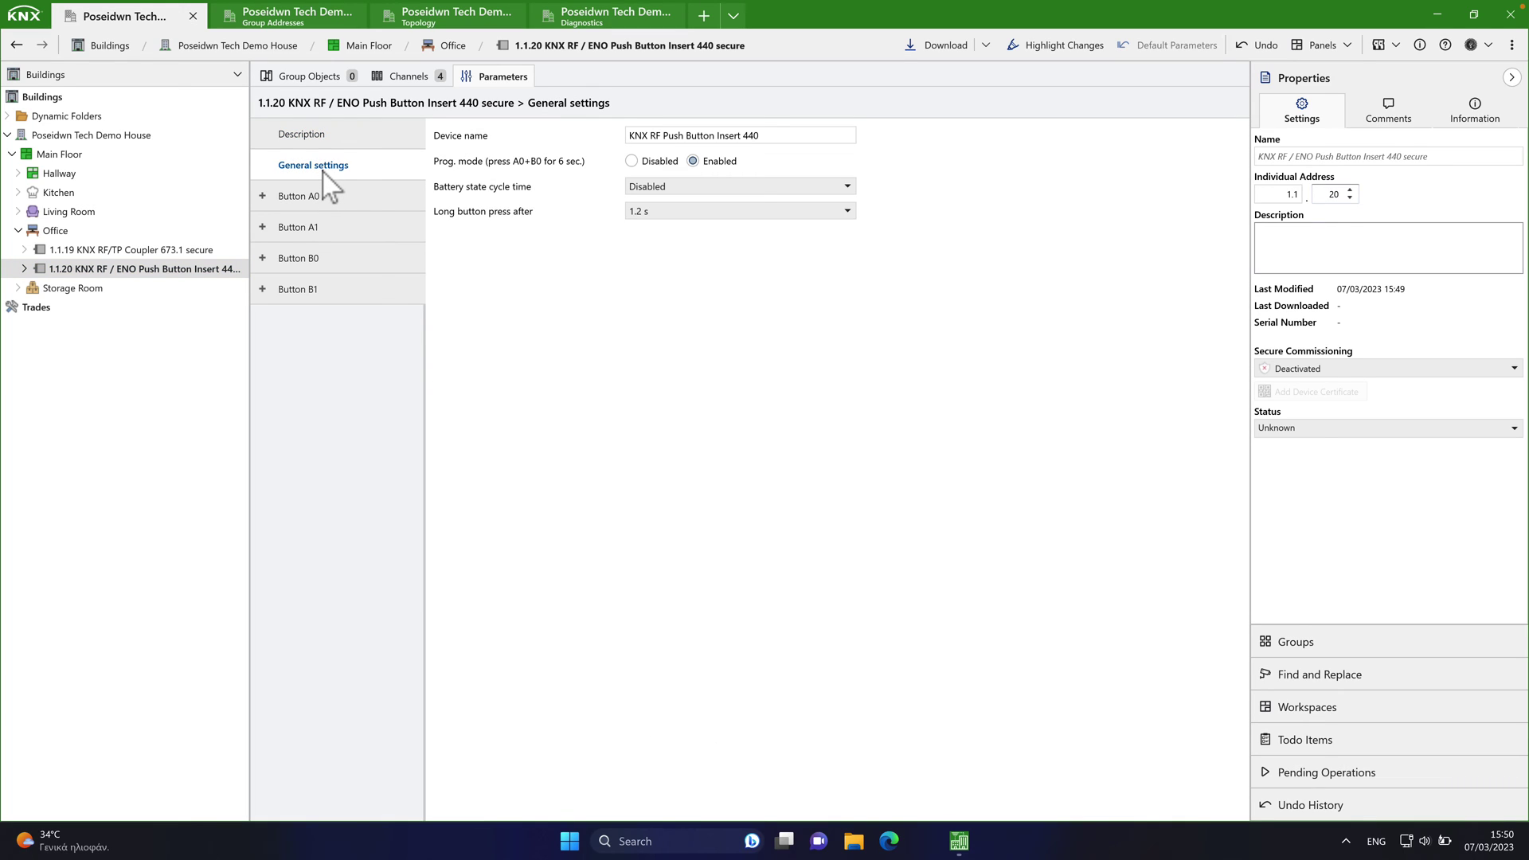
left_click(324, 198)
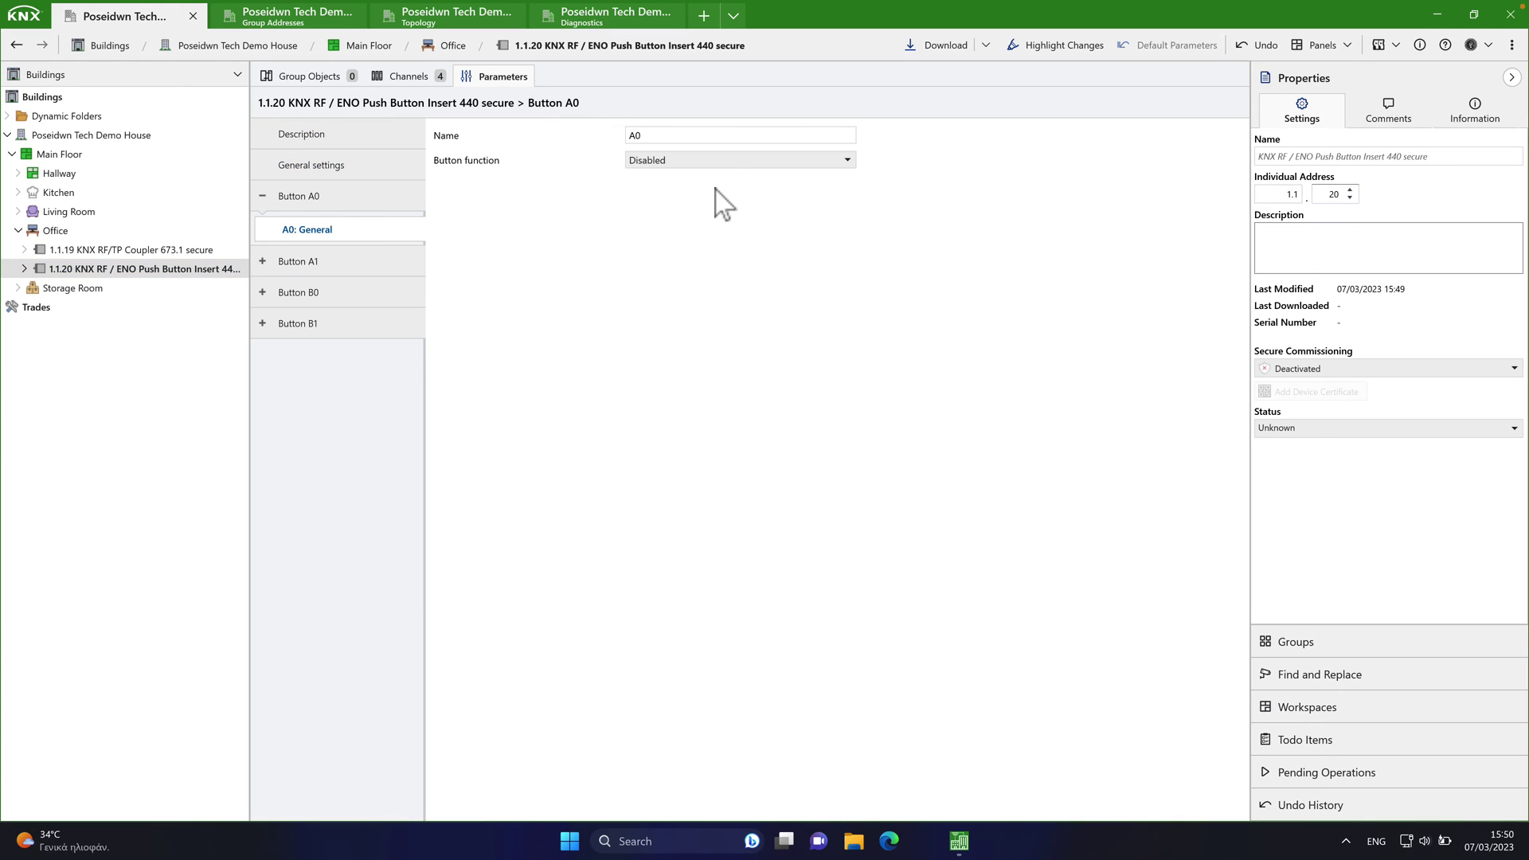
left_click(711, 161)
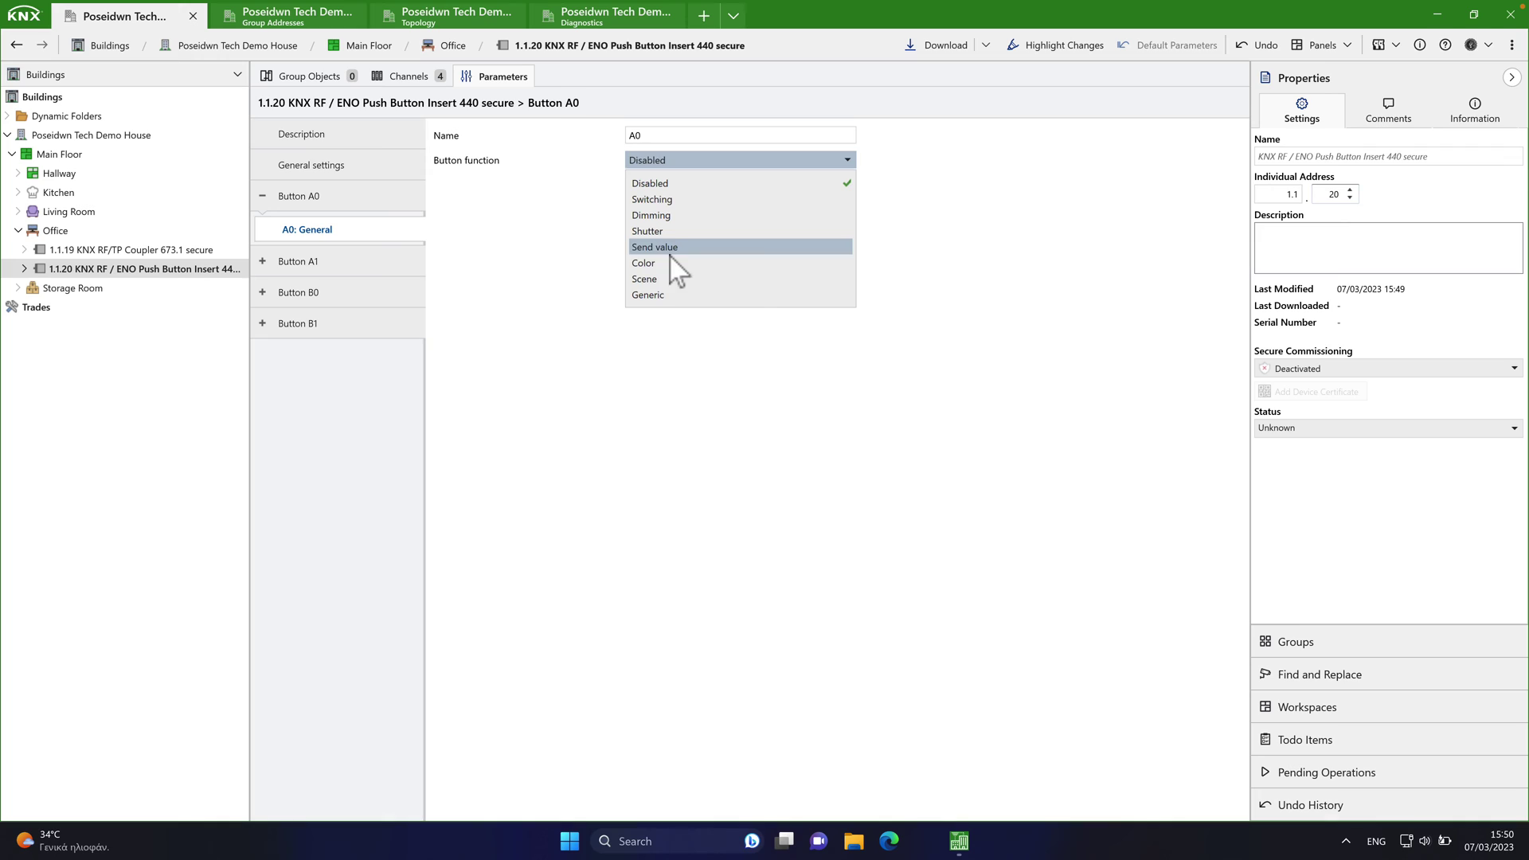
left_click(660, 278)
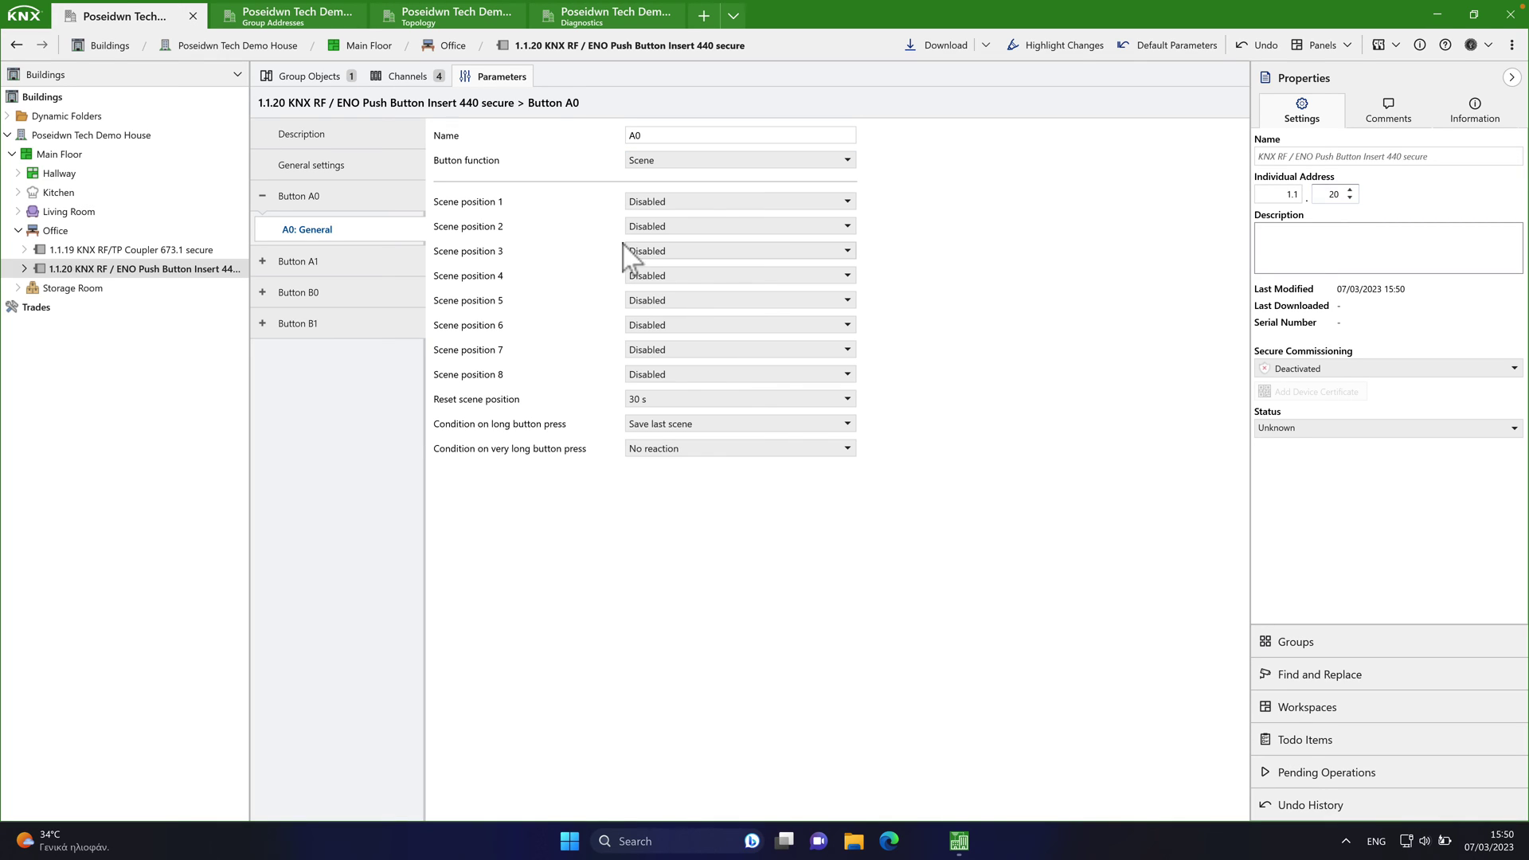
left_click(690, 203)
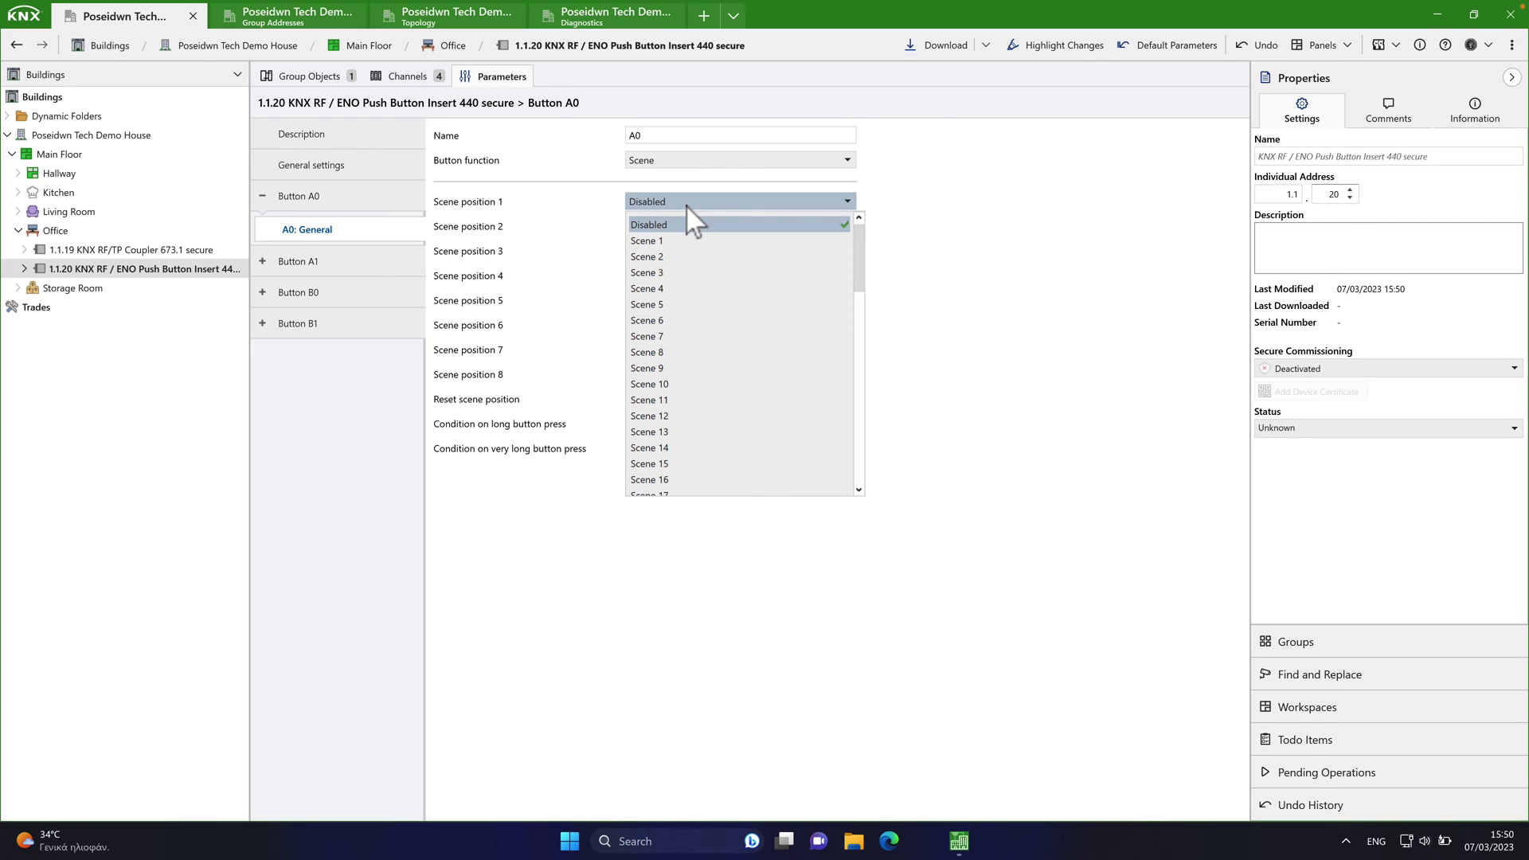
left_click(664, 241)
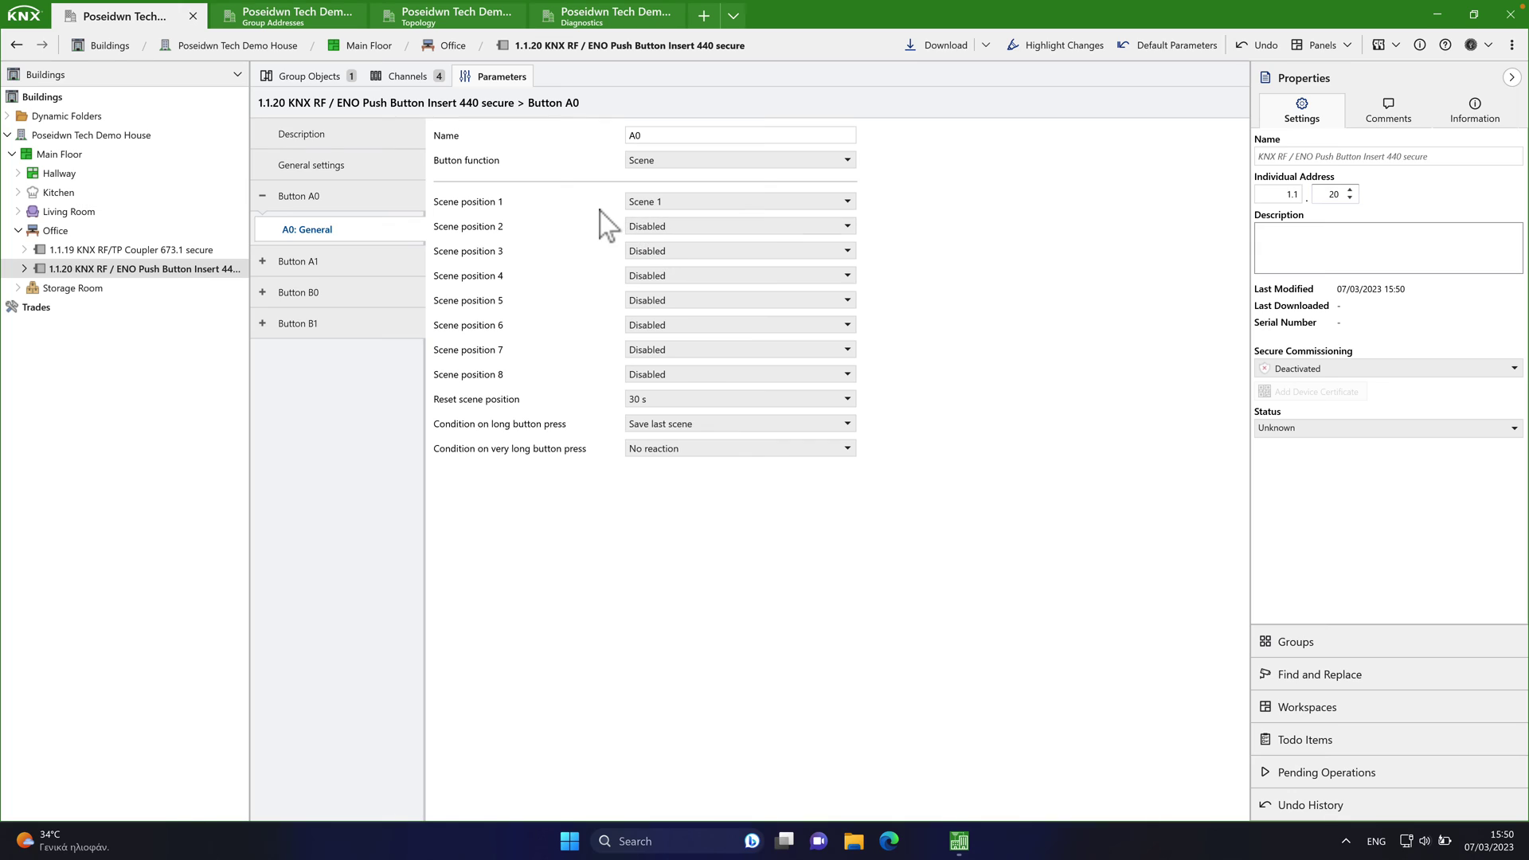
- Set Button A1 to the Scene function recalling Scene 2
left_click(333, 263)
left_click(669, 163)
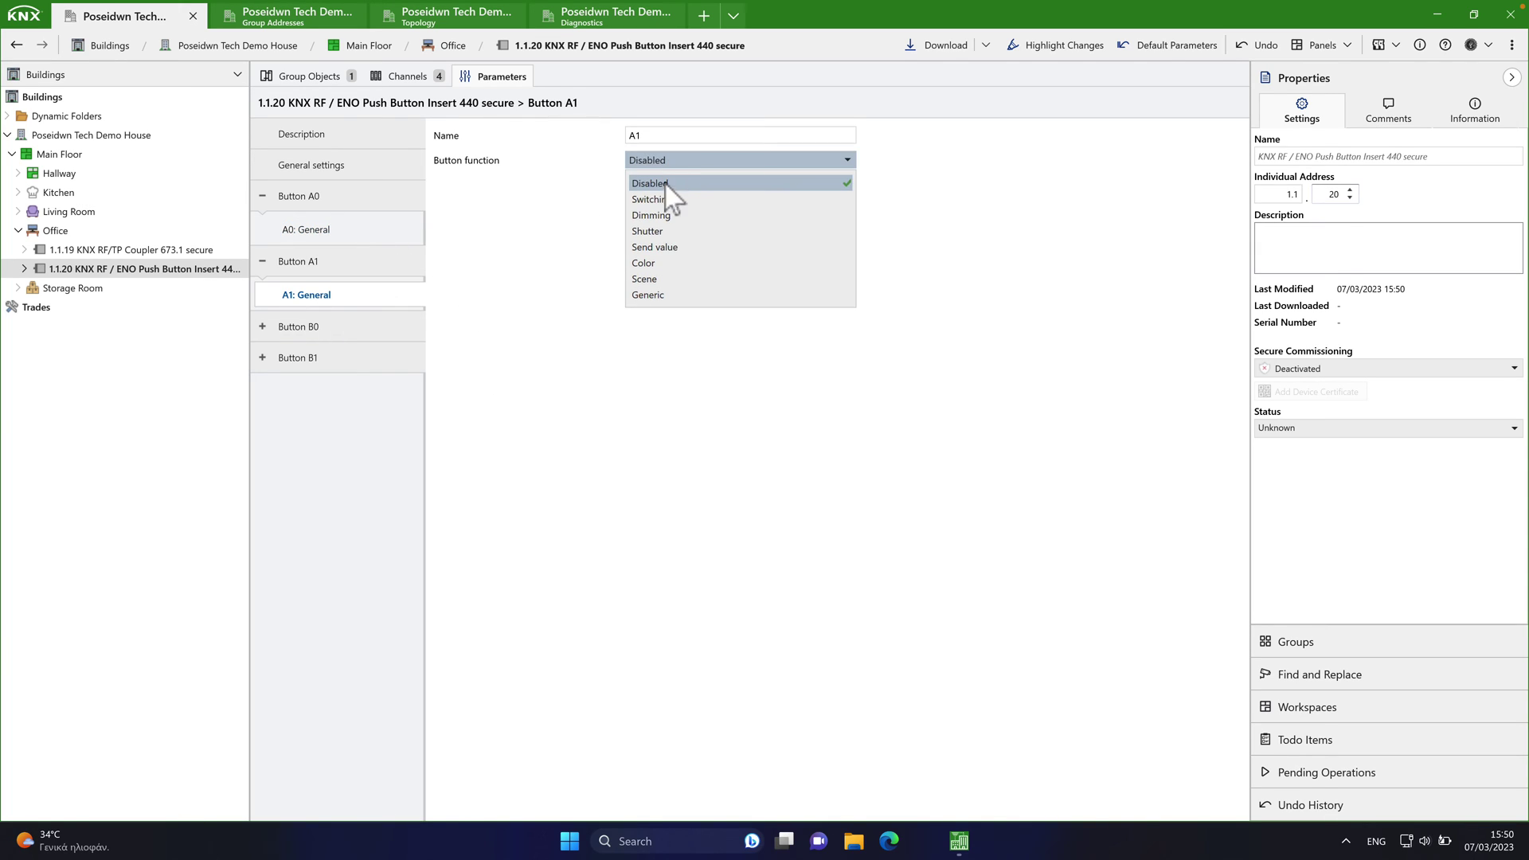
left_click(665, 279)
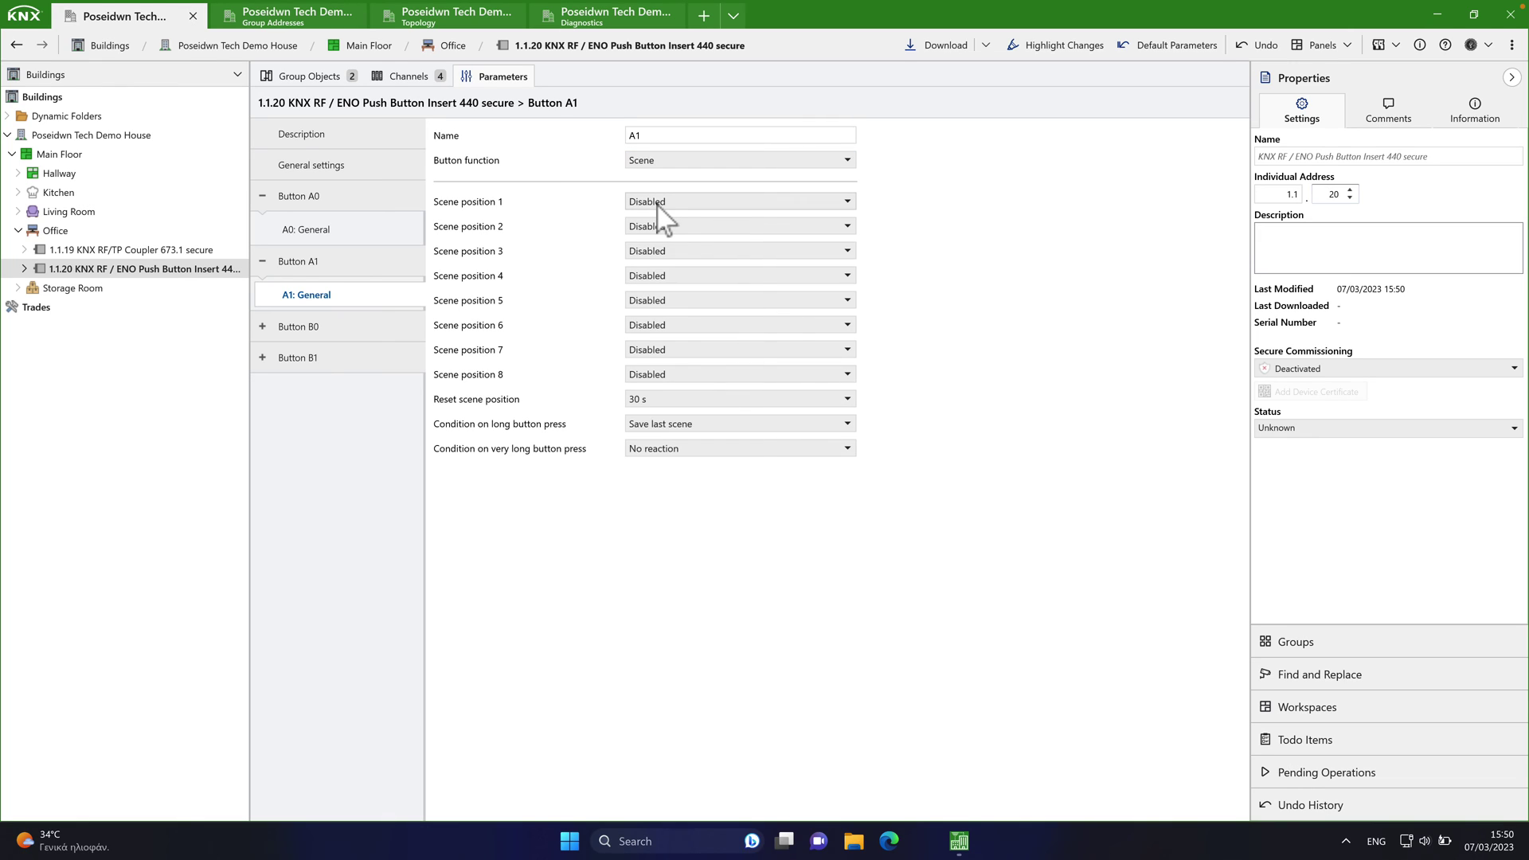
left_click(659, 202)
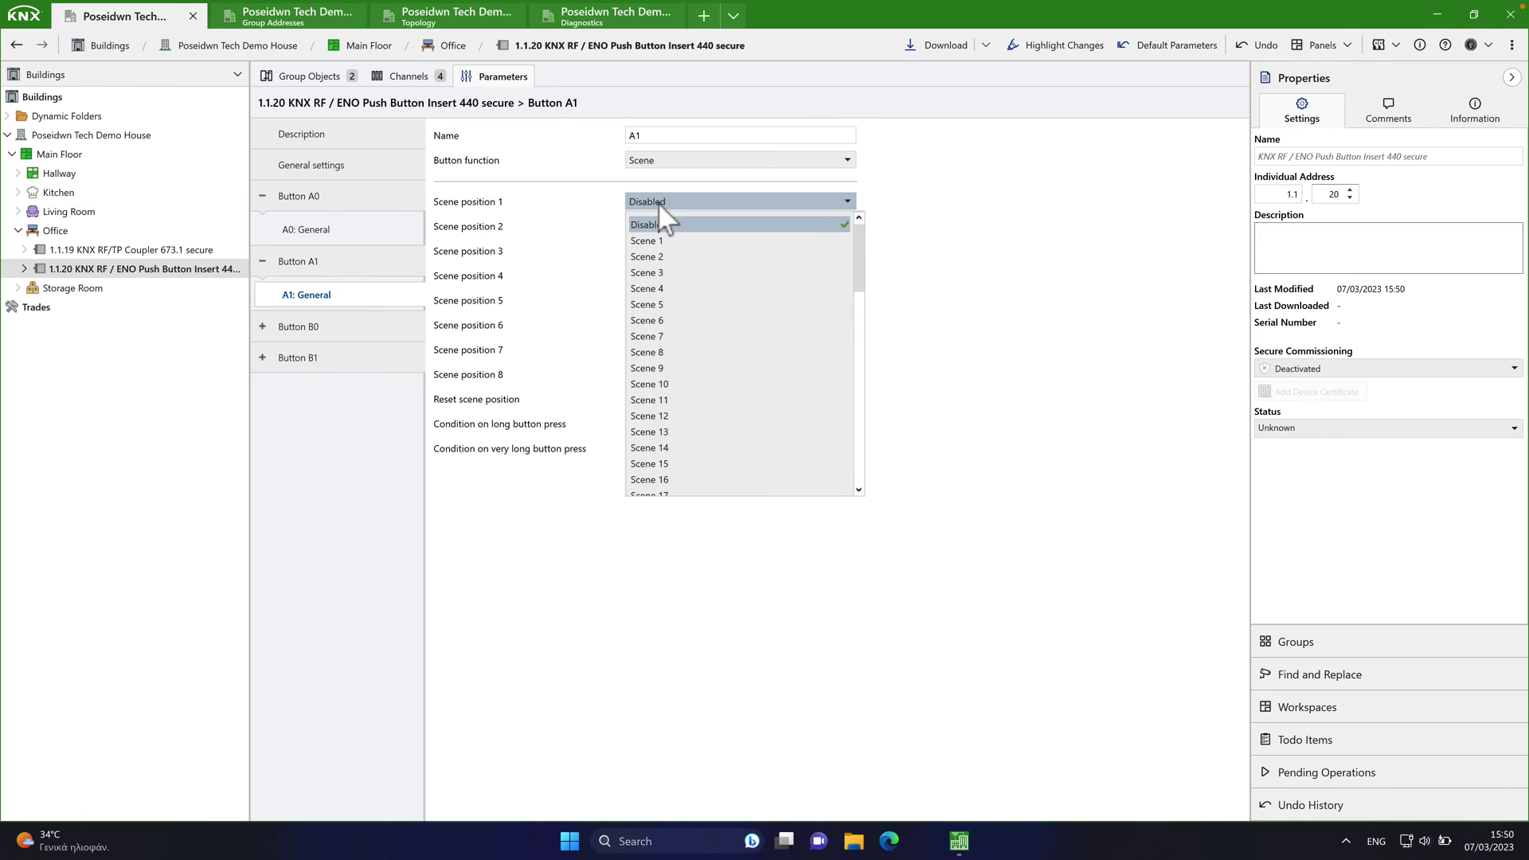
left_click(665, 257)
- Set Button B0 to the Scene function recalling Scene 3
left_click(302, 327)
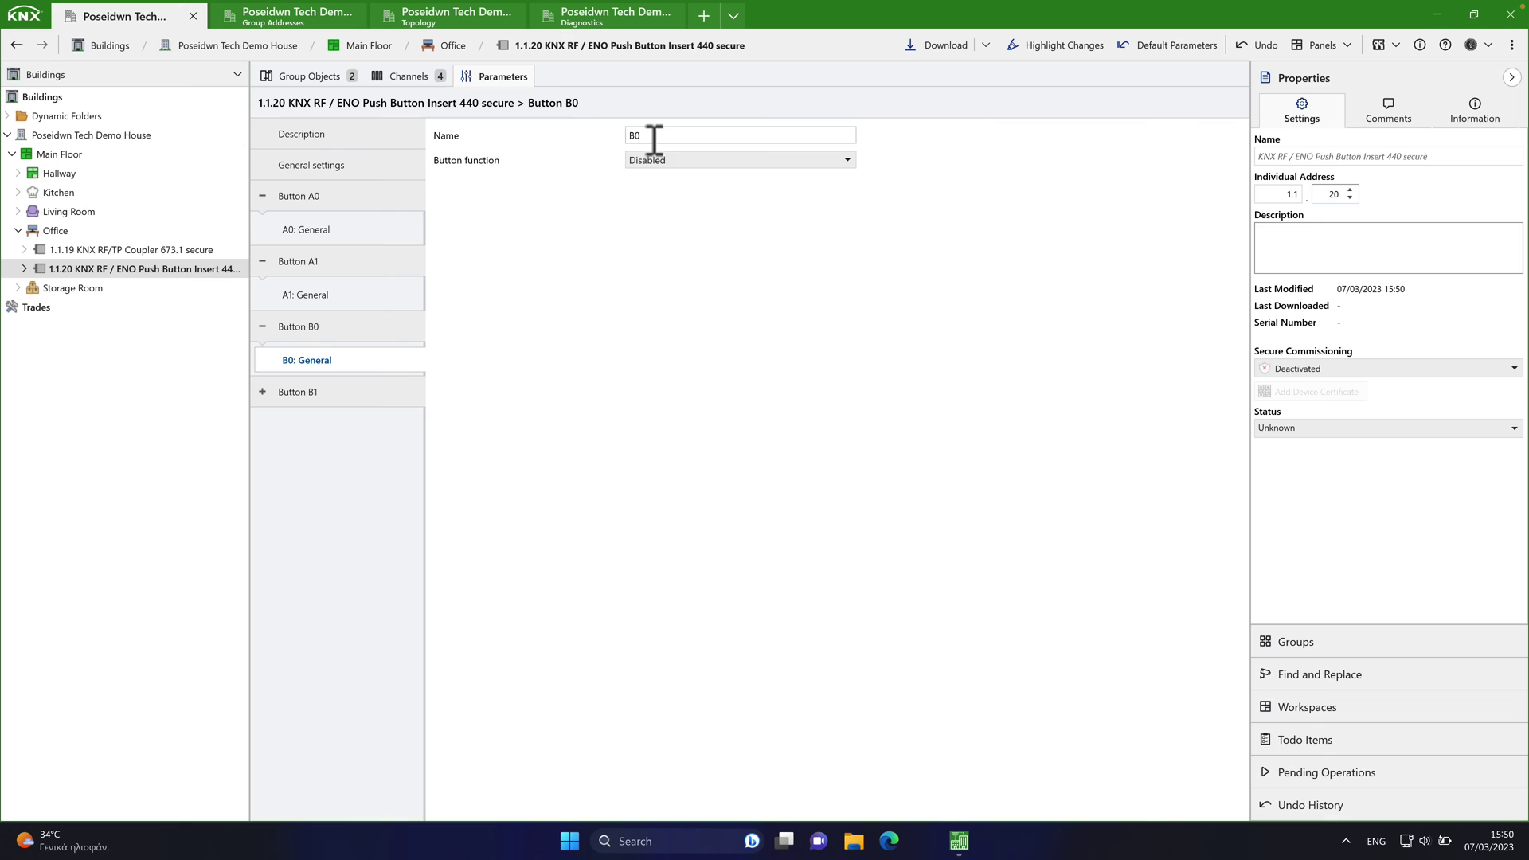
left_click(659, 160)
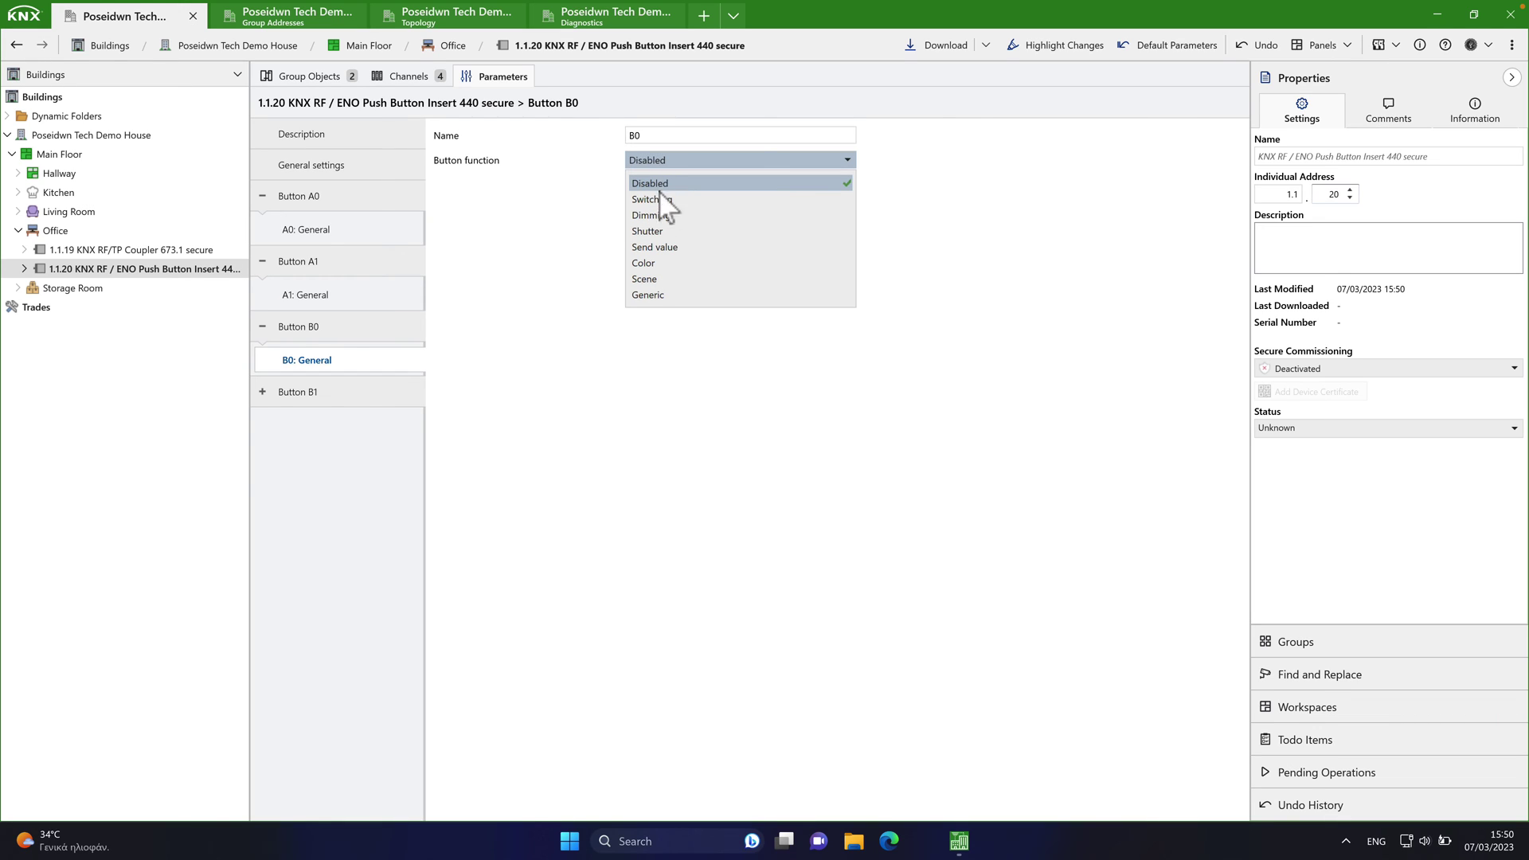
left_click(657, 285)
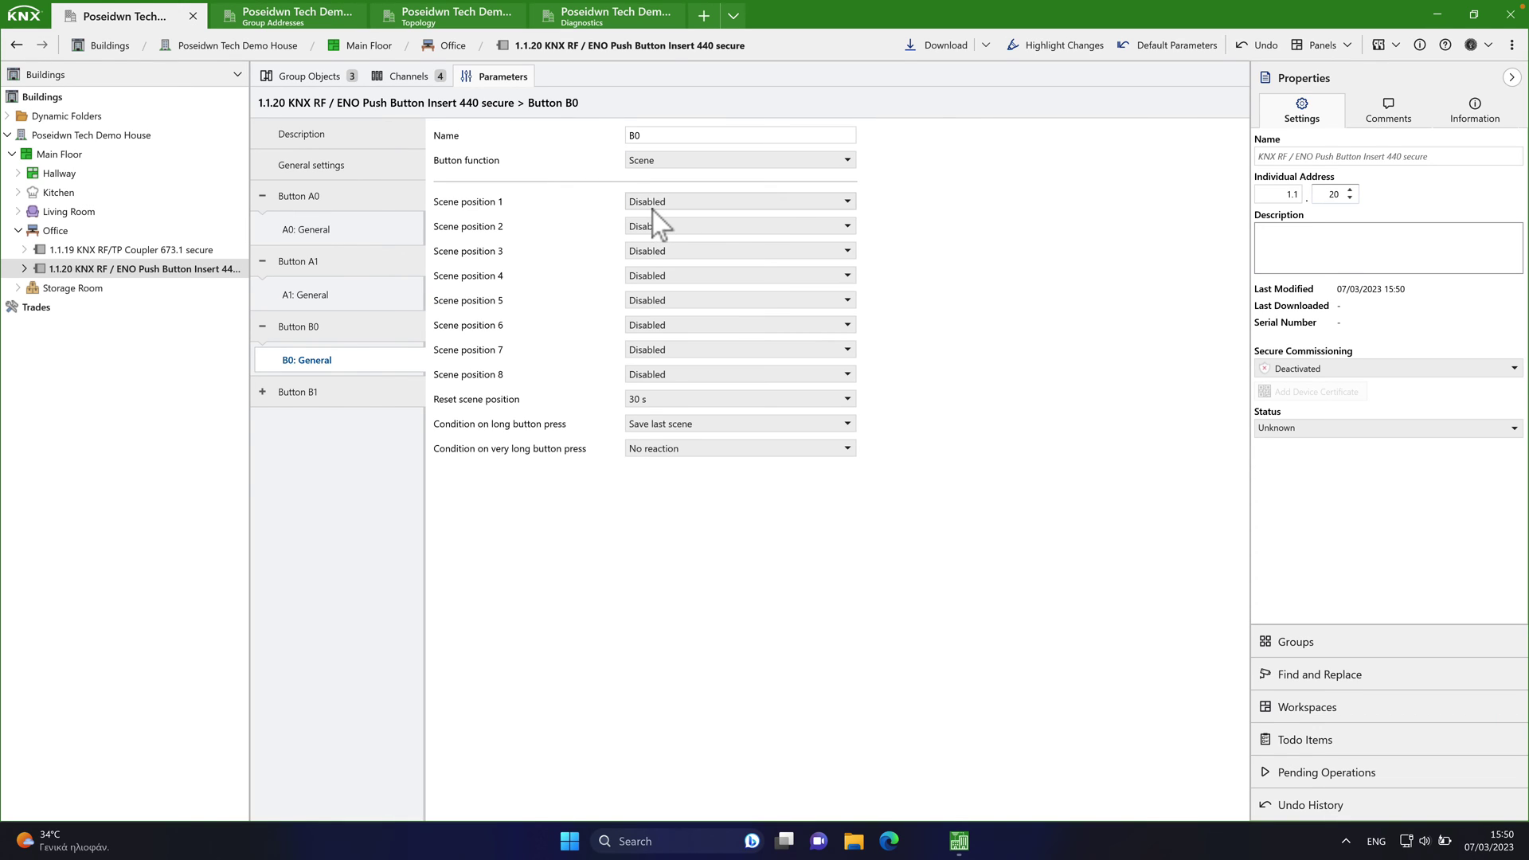
left_click(654, 203)
left_click(654, 272)
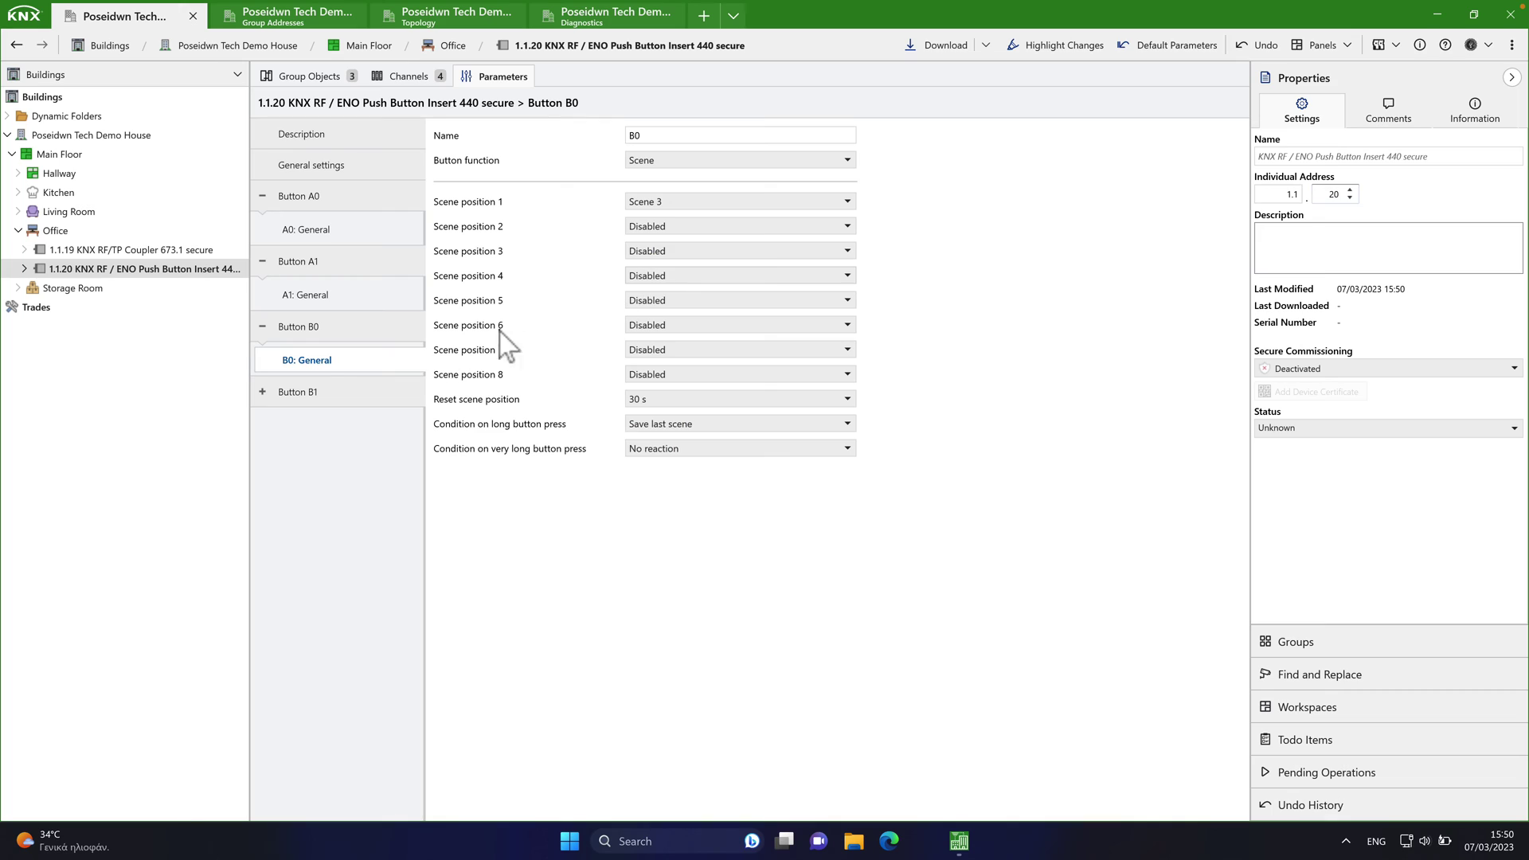
- Set Button B1 to Scene 4, then view the push button's scene group objects
left_click(308, 394)
left_click(657, 160)
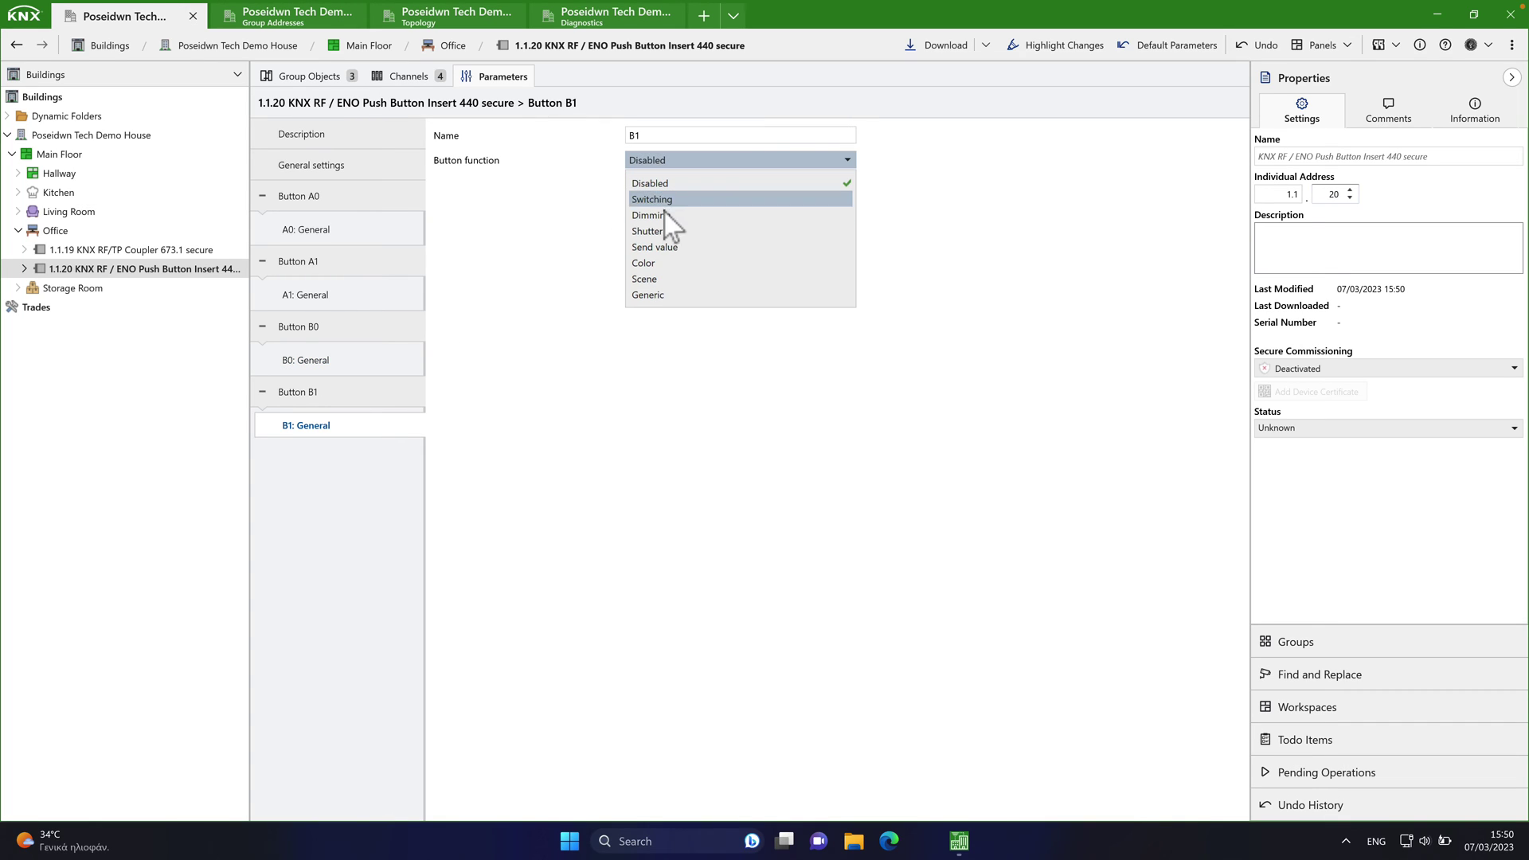
left_click(657, 279)
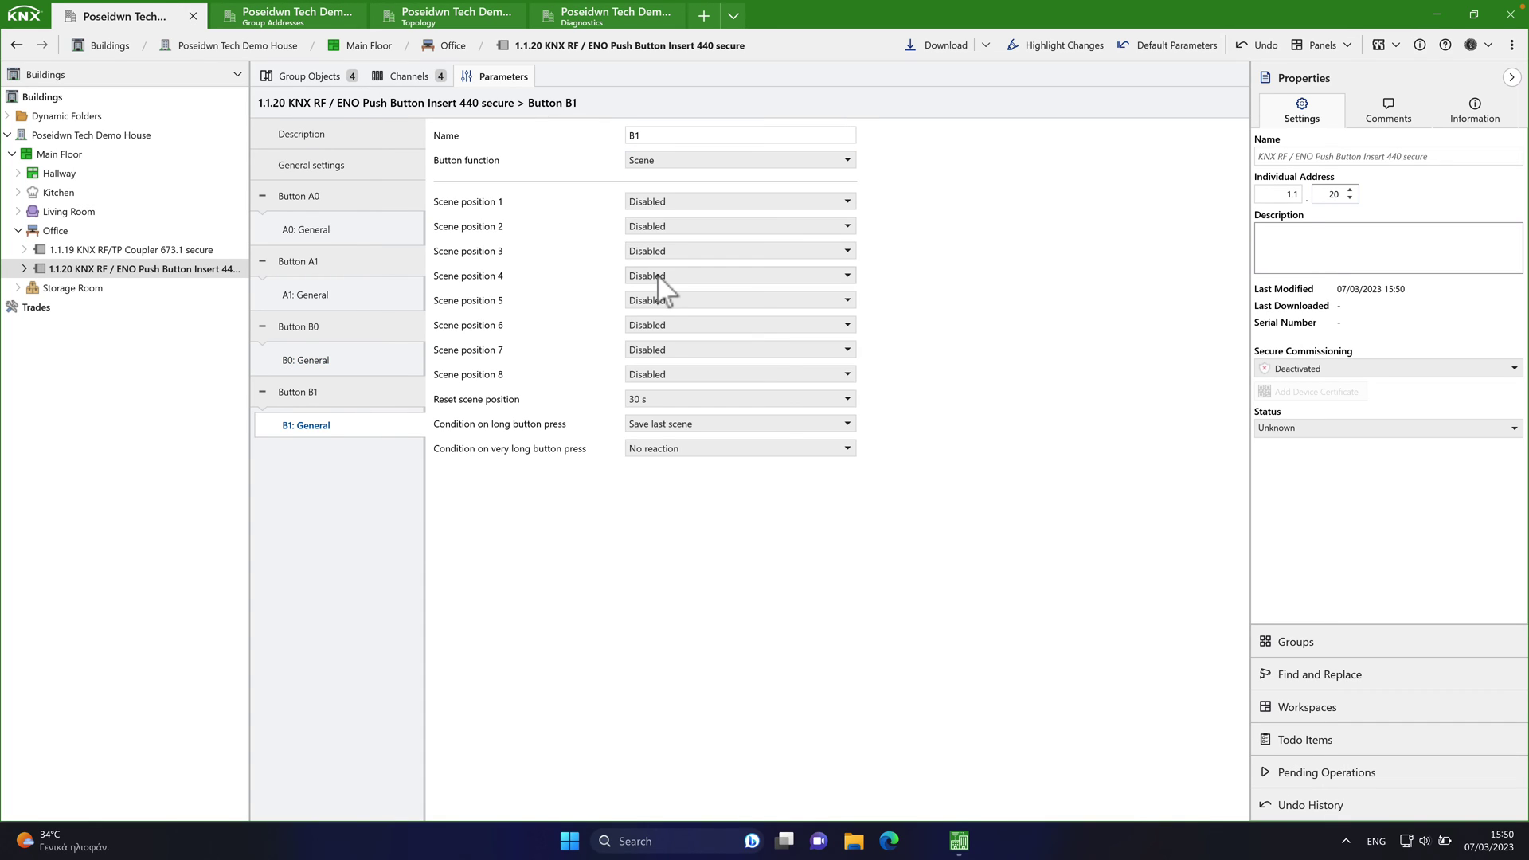
left_click(696, 201)
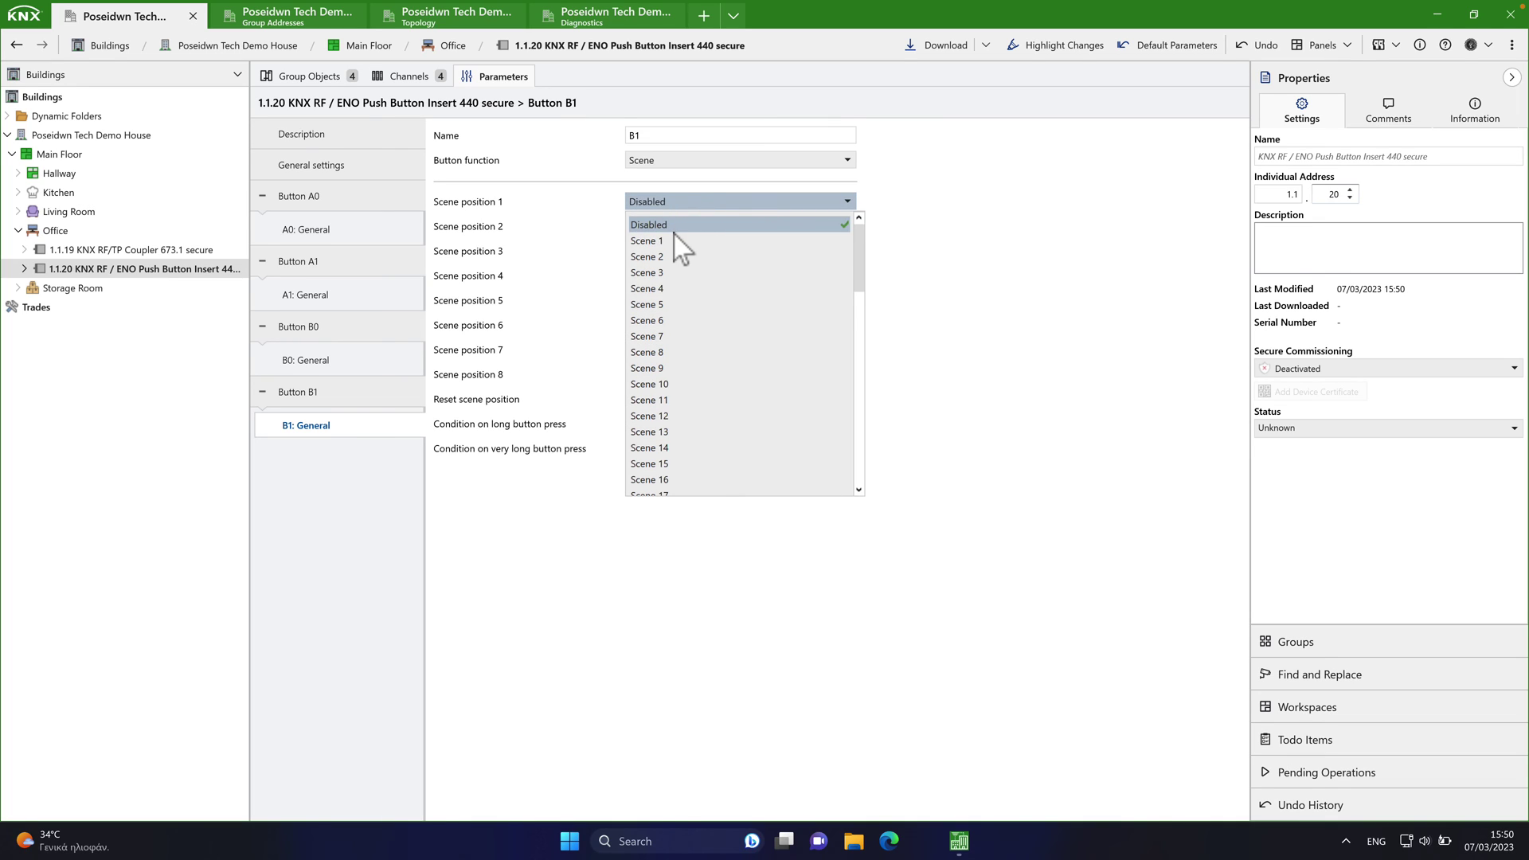
left_click(666, 288)
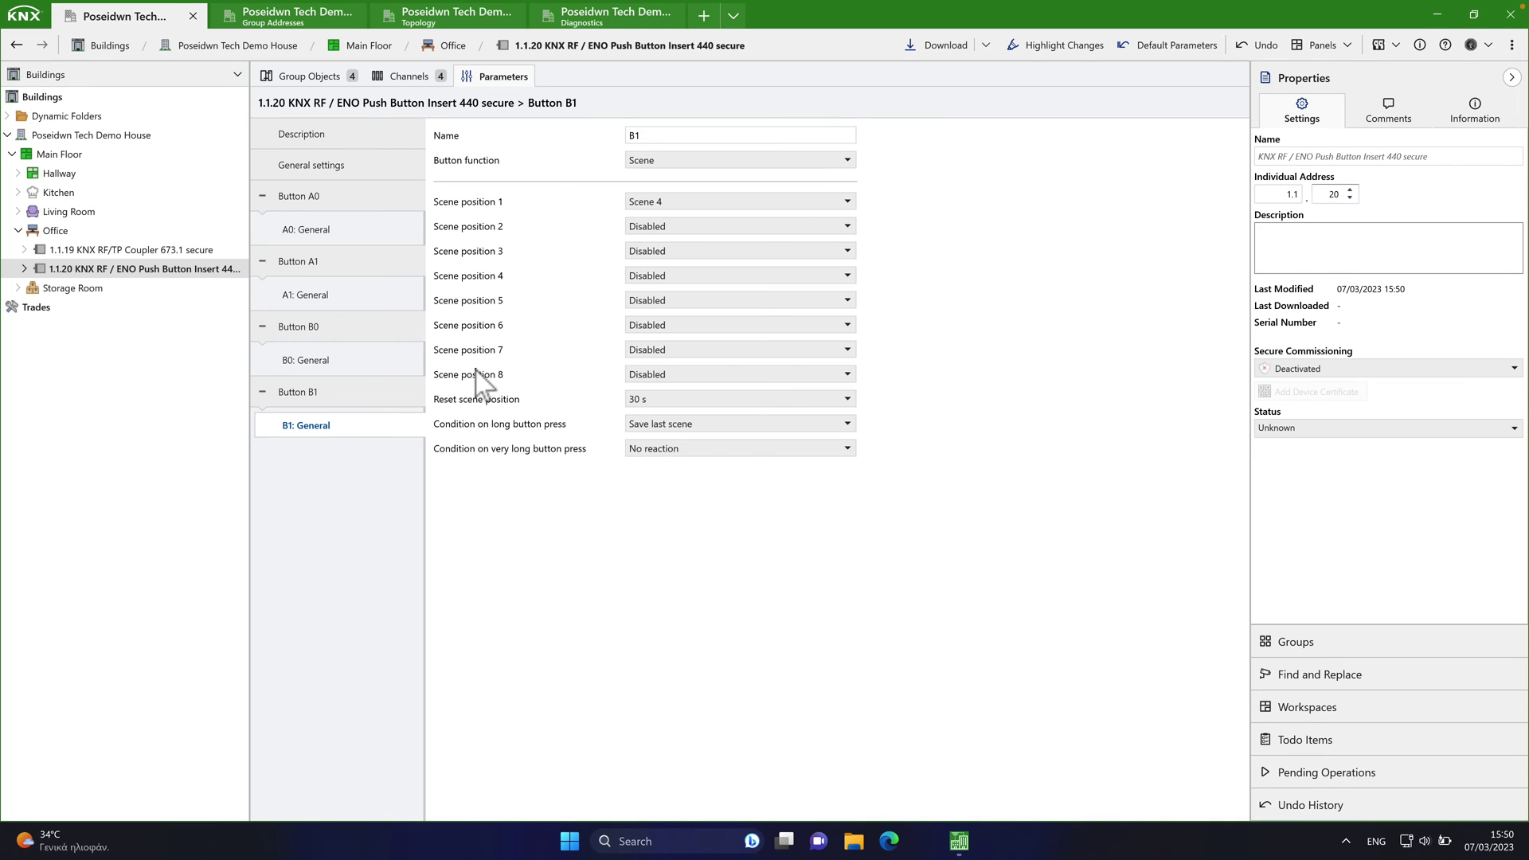
left_click(362, 360)
left_click(358, 295)
left_click(358, 233)
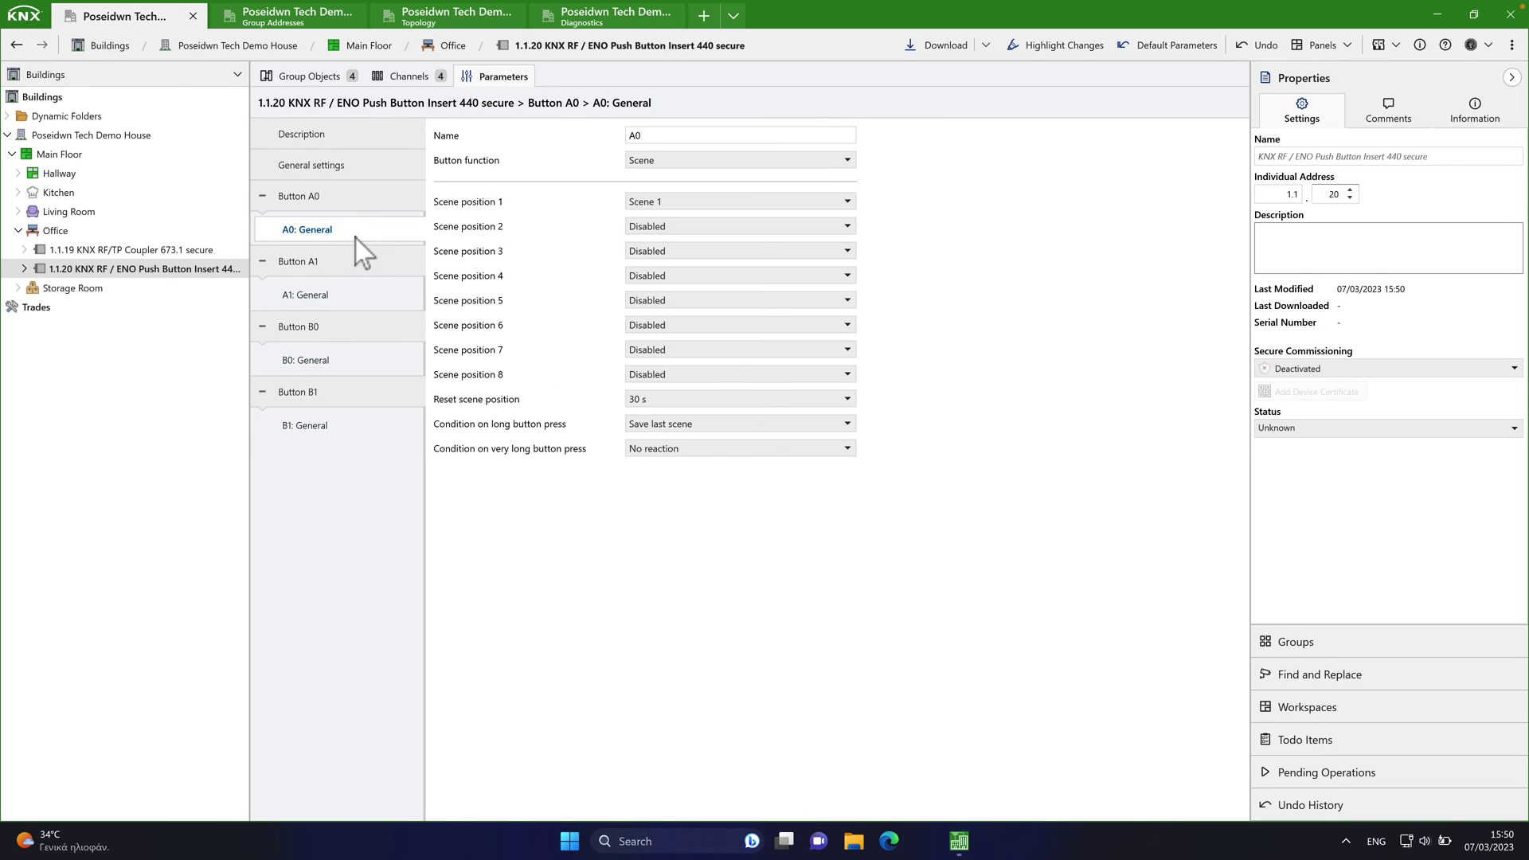
left_click(306, 77)
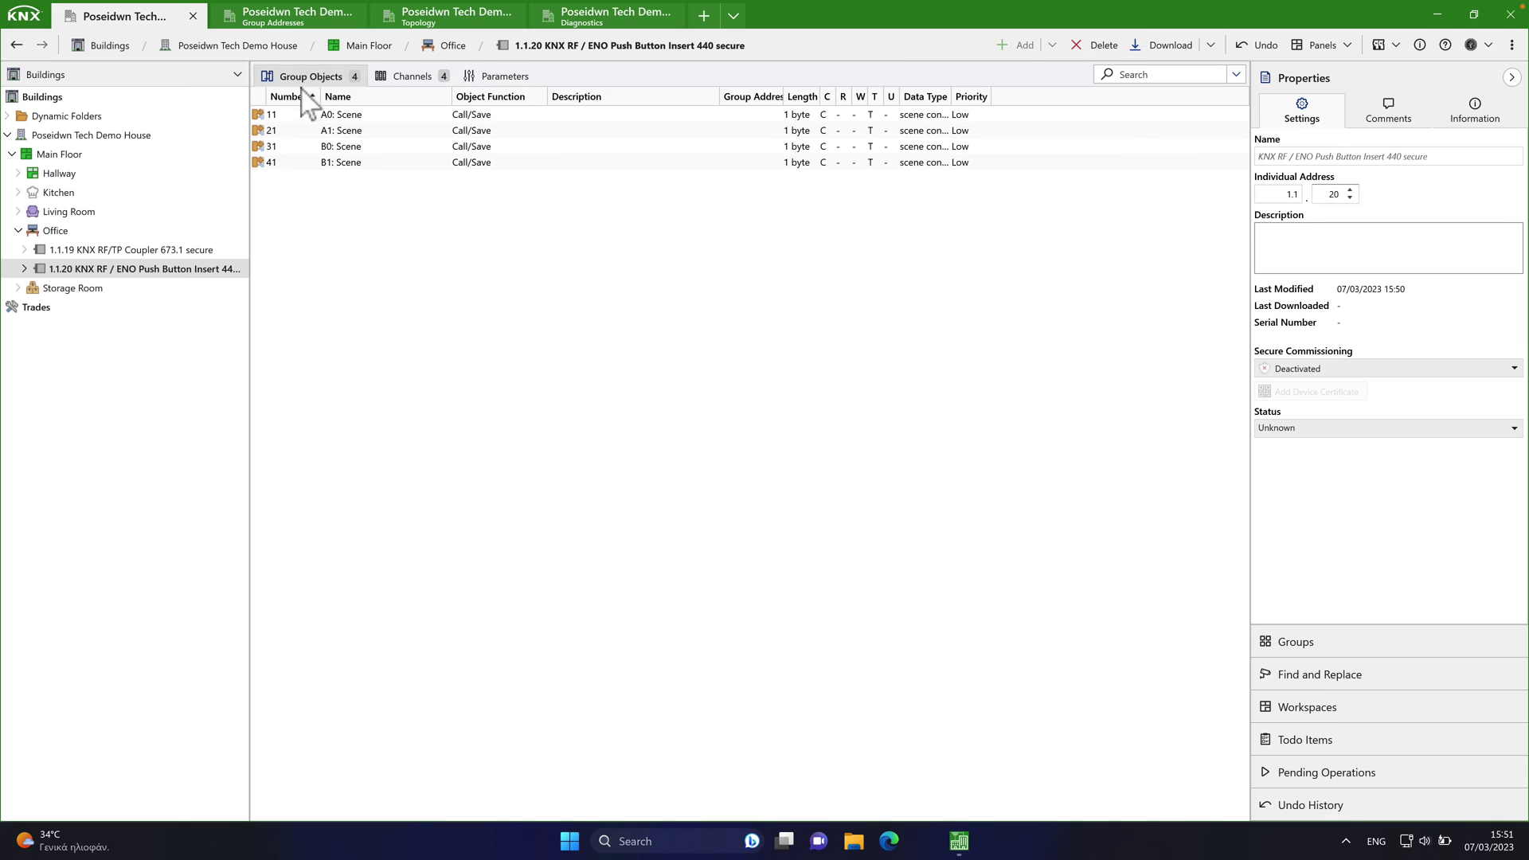
- Drag 0/2/0 Living_Room_Scenes from Central Functions > Scenes onto the A0, A1, B0, B1 scene objects
left_click(567, 116)
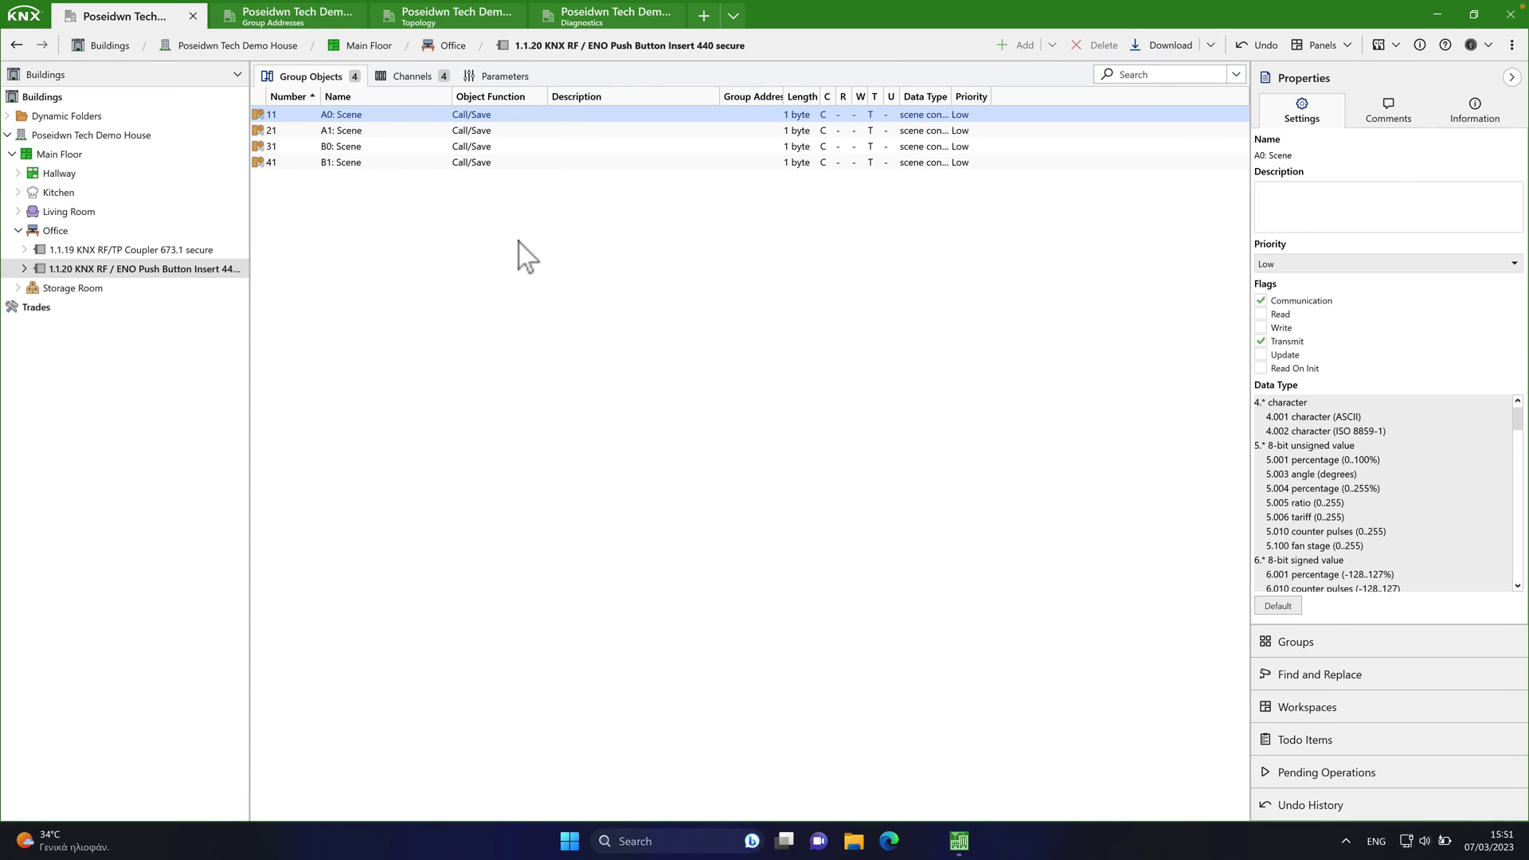
left_click(1368, 651)
left_click(1264, 195)
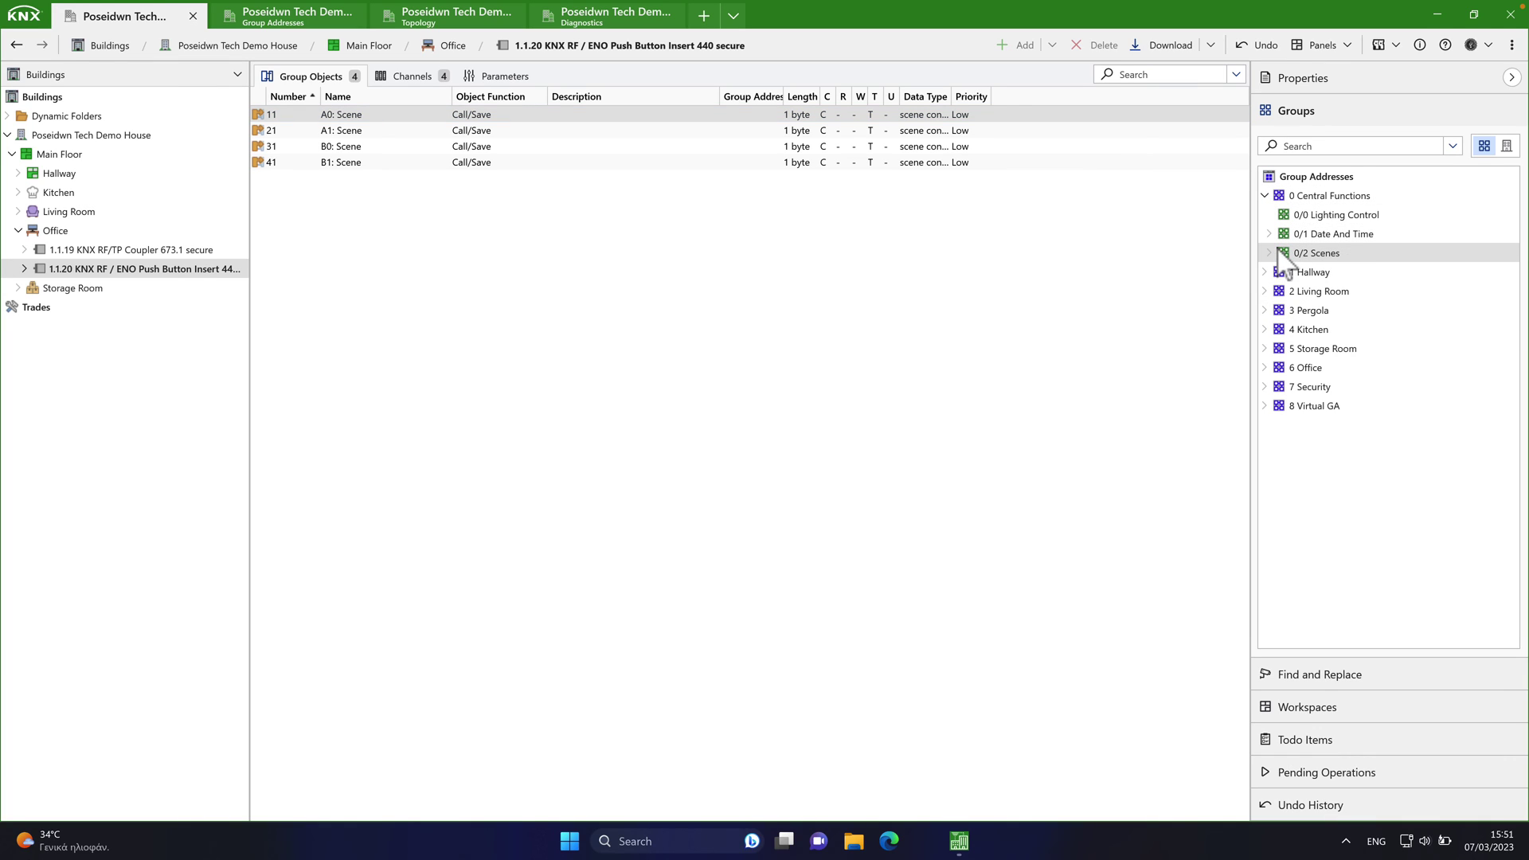
left_click(1269, 252)
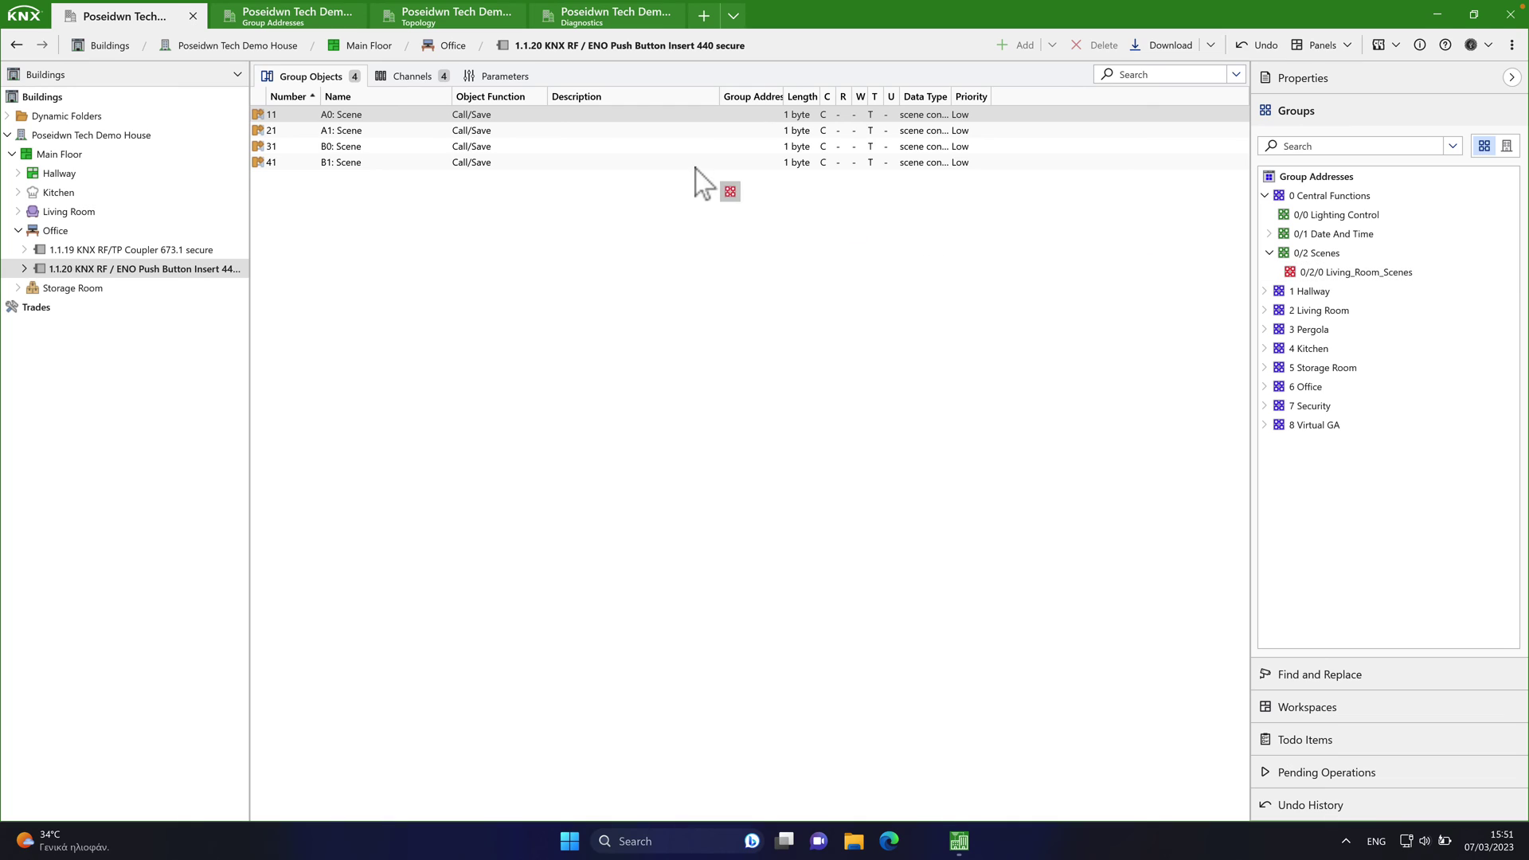
left_click_drag(1321, 279, 690, 136)
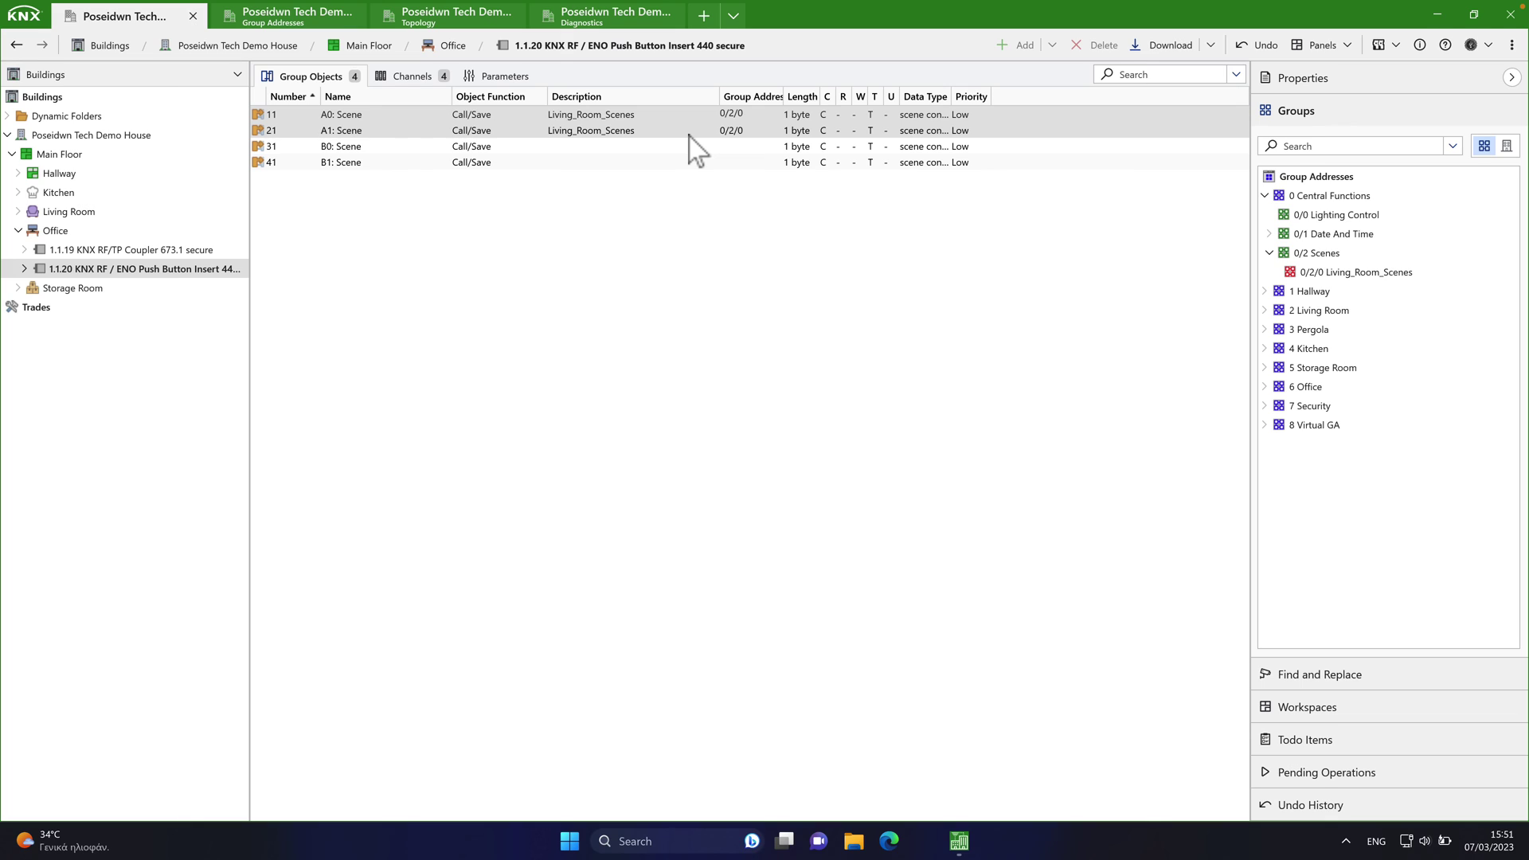
left_click_drag(688, 136, 683, 151)
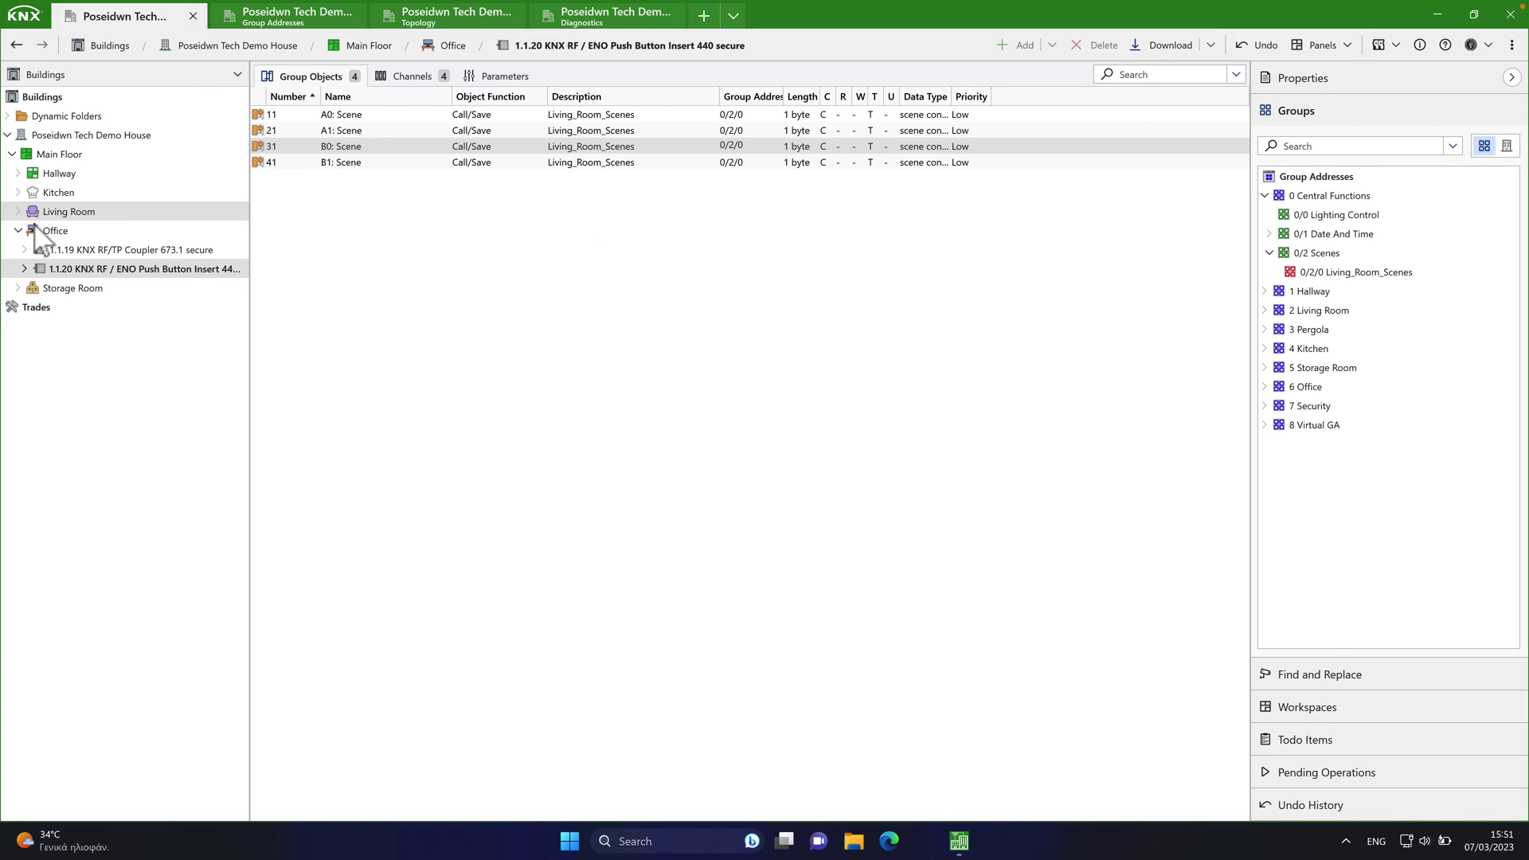
- Run a full download to Office devices RF coupler 1.1.19 and RF push button 1.1.20
left_click(54, 231)
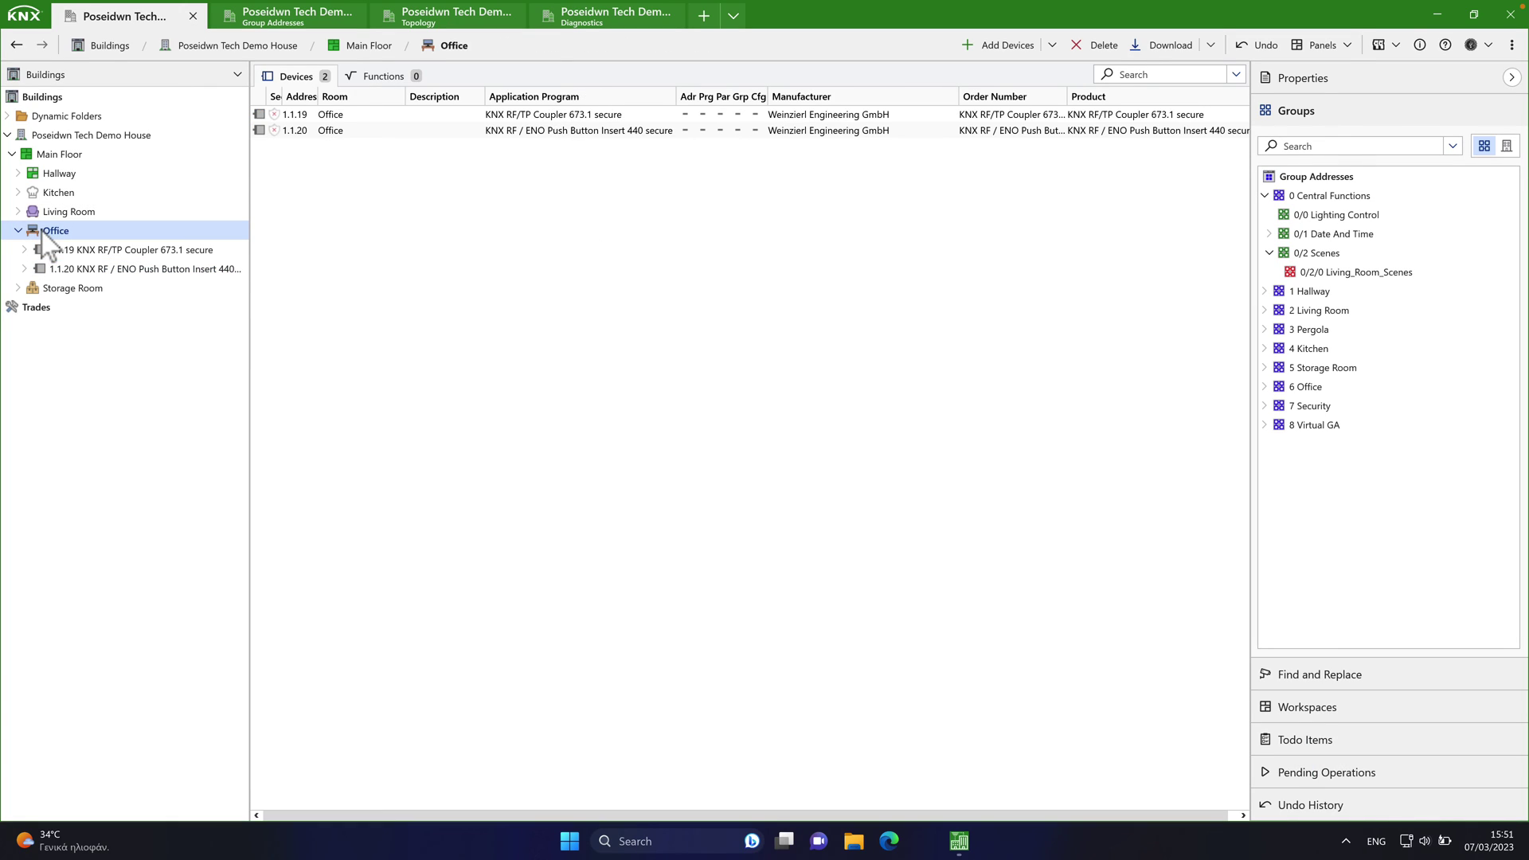
right_click(871, 114)
mouse_move(917, 152)
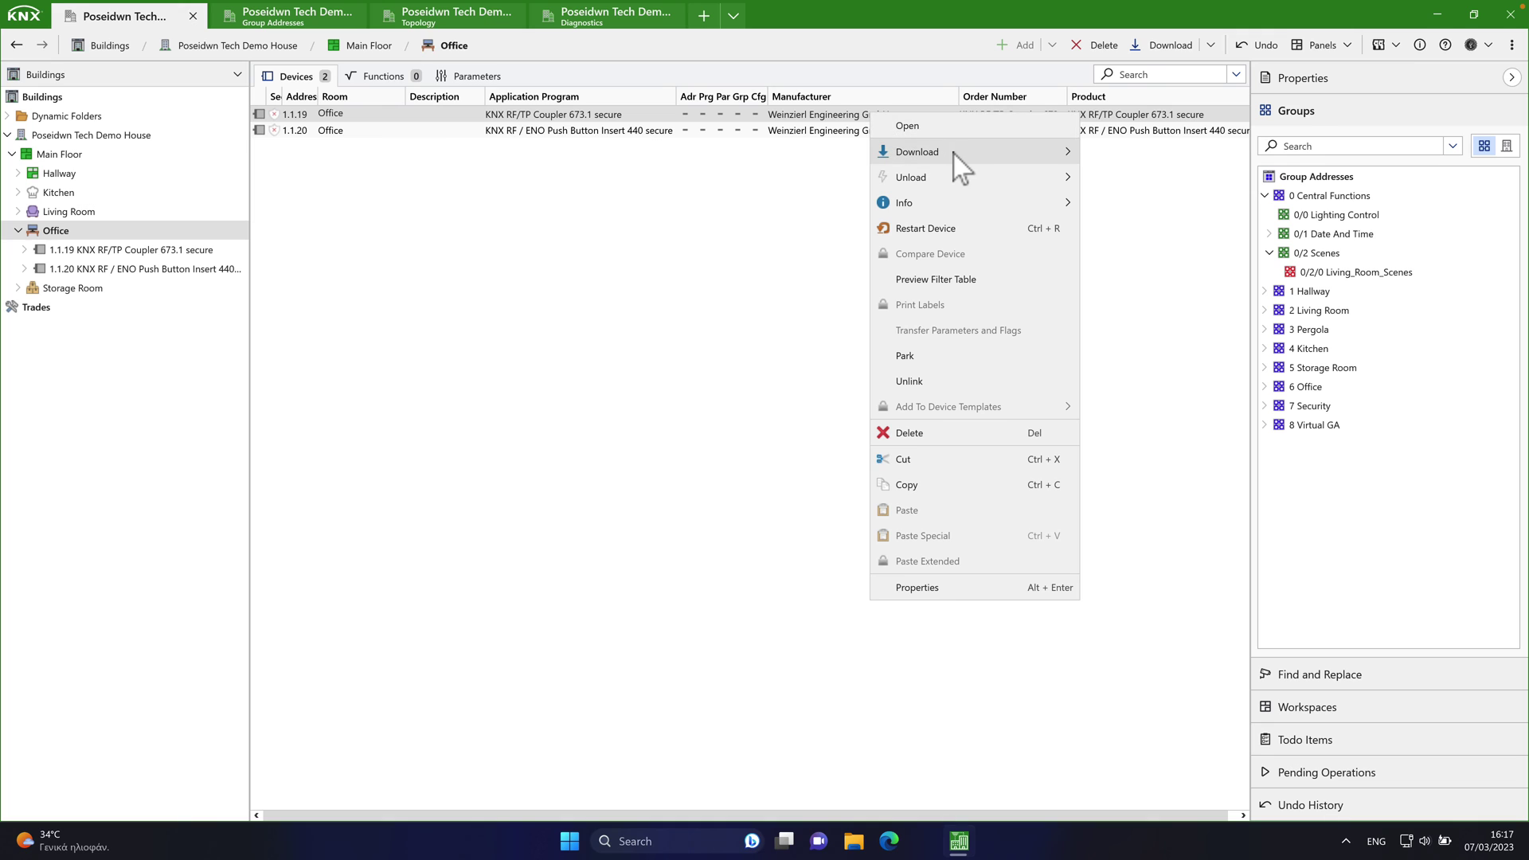
left_click(1147, 154)
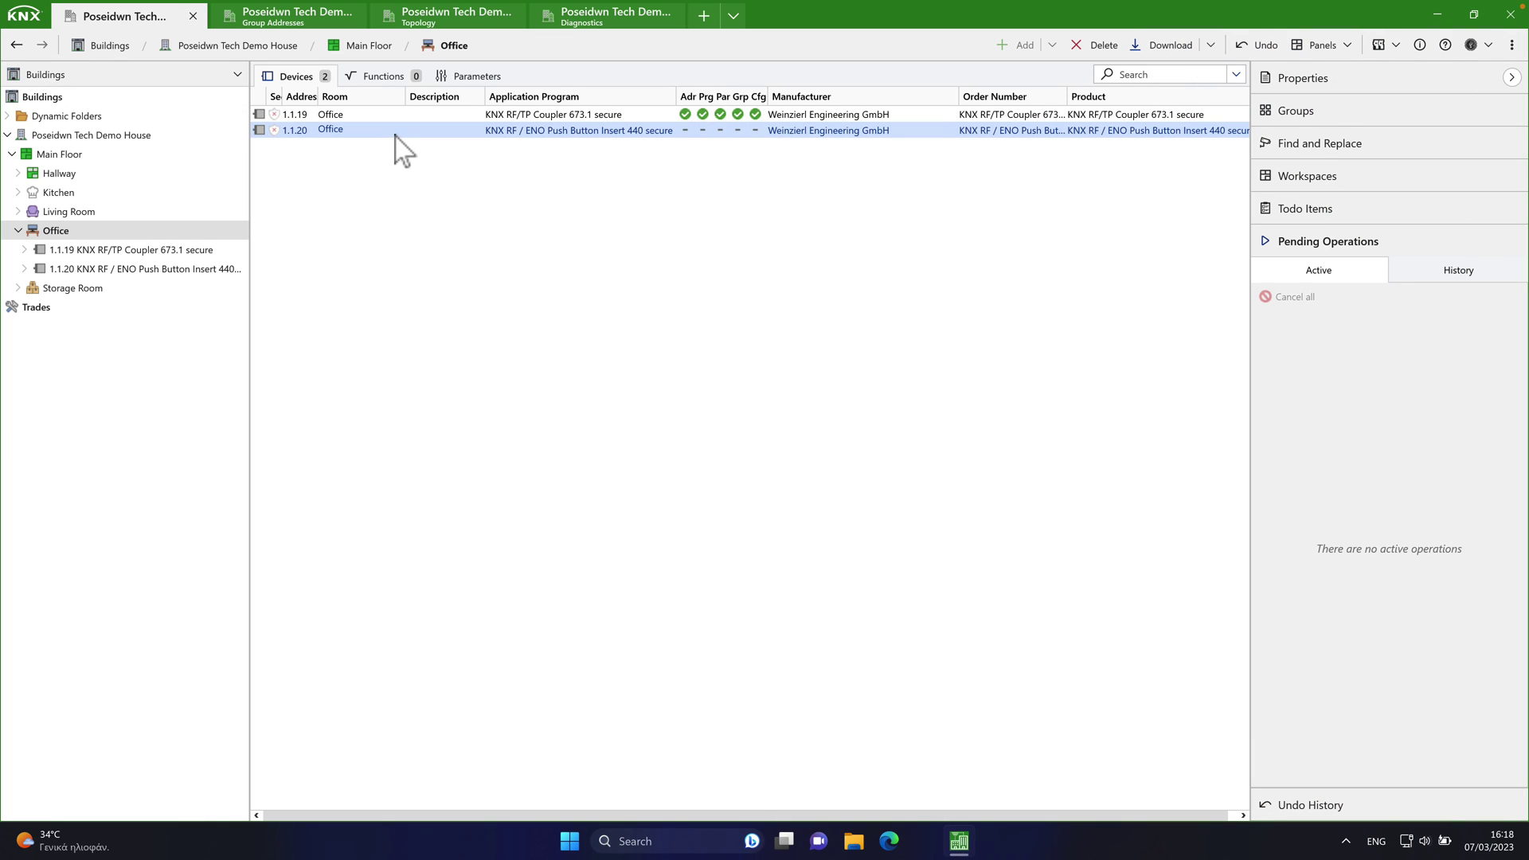
right_click(395, 134)
mouse_move(442, 173)
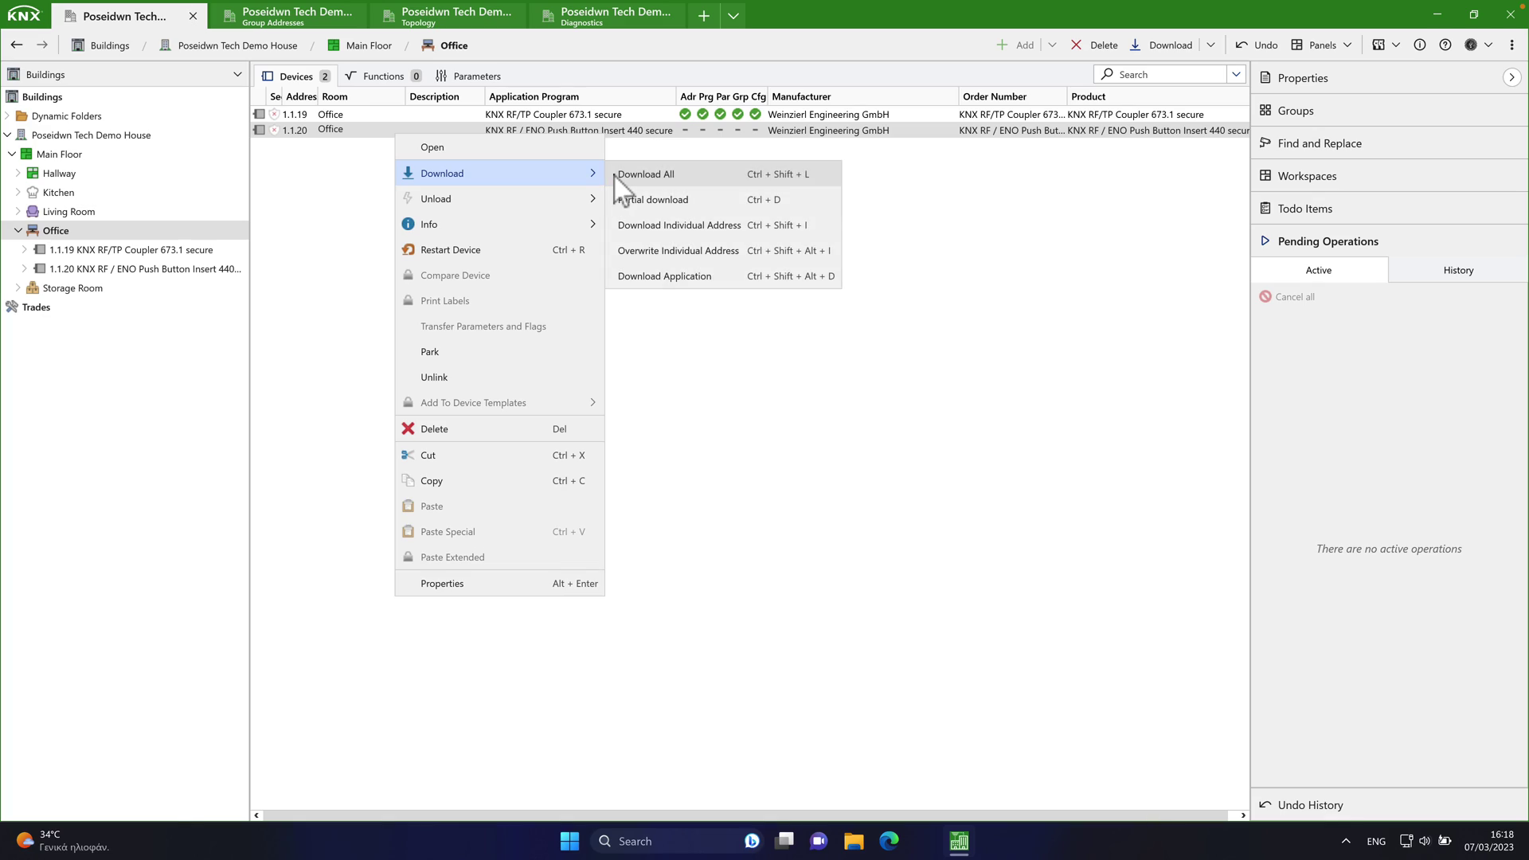
left_click(611, 175)
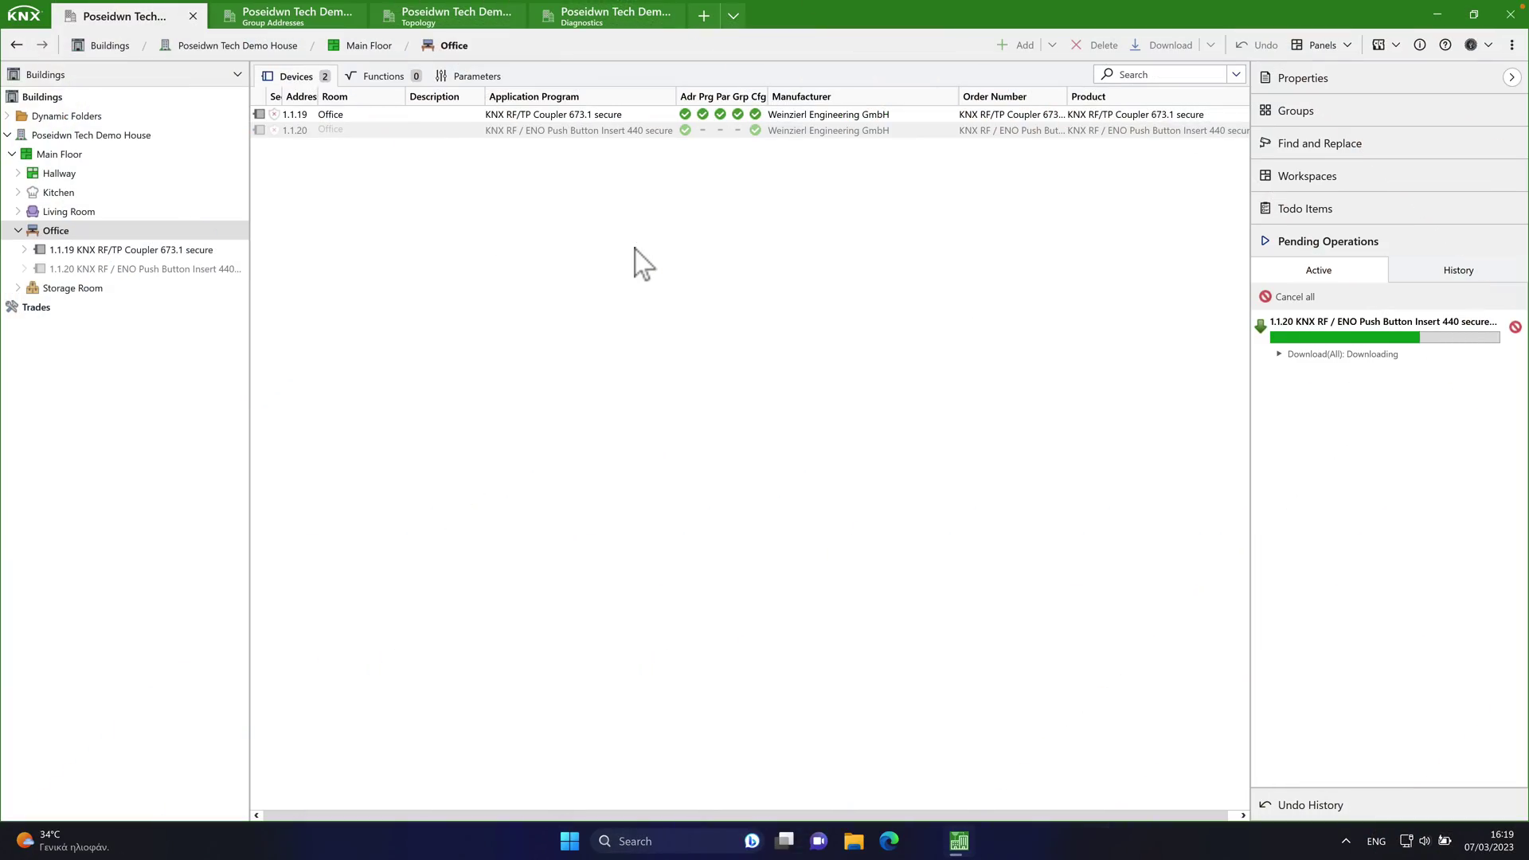
- Start recording bus telegrams in the Group Monitor
left_click(614, 20)
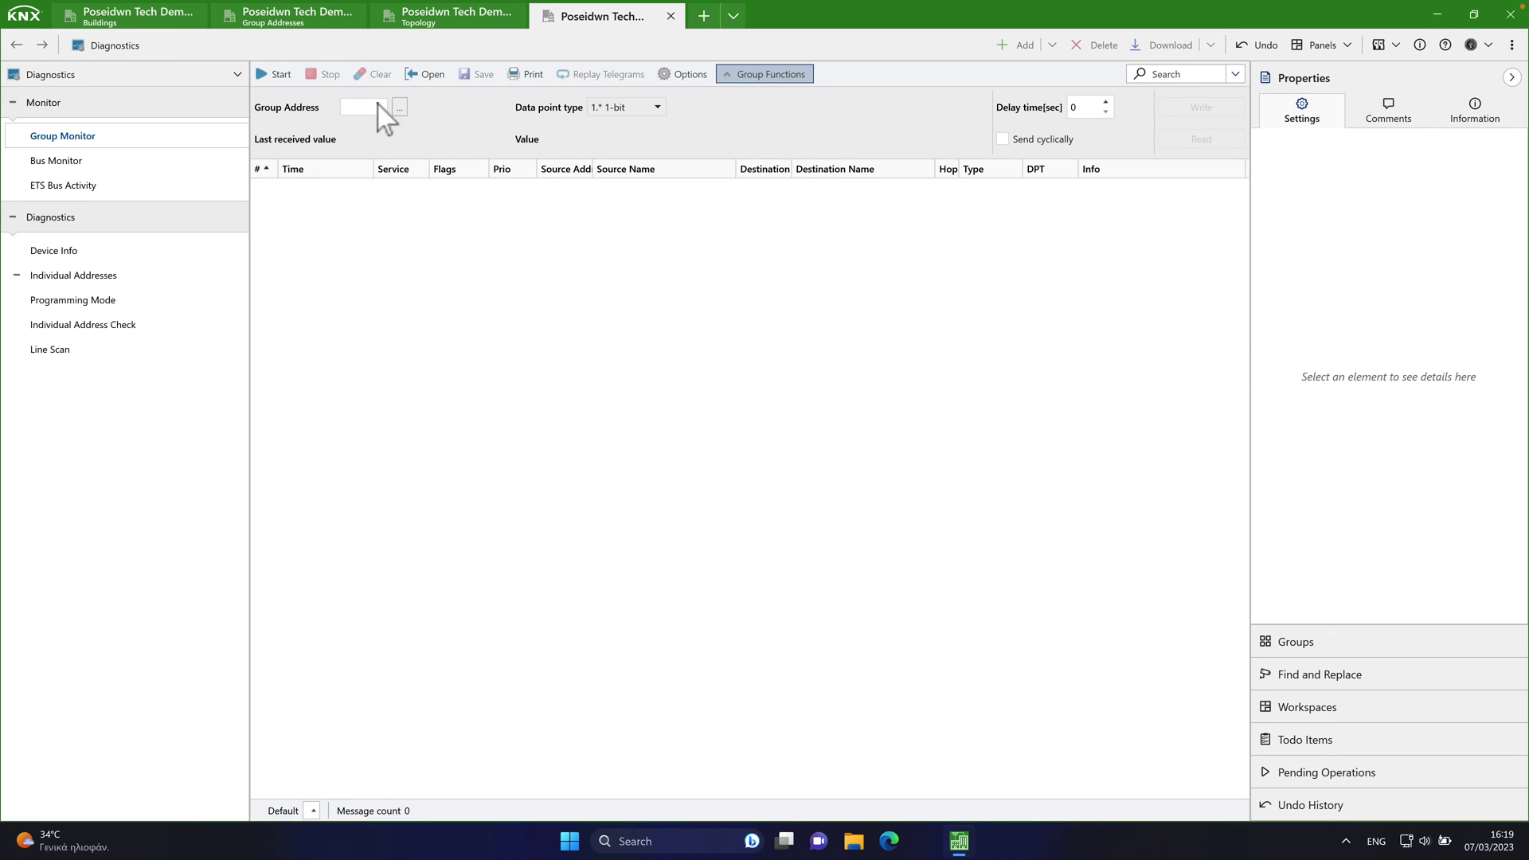
left_click(269, 81)
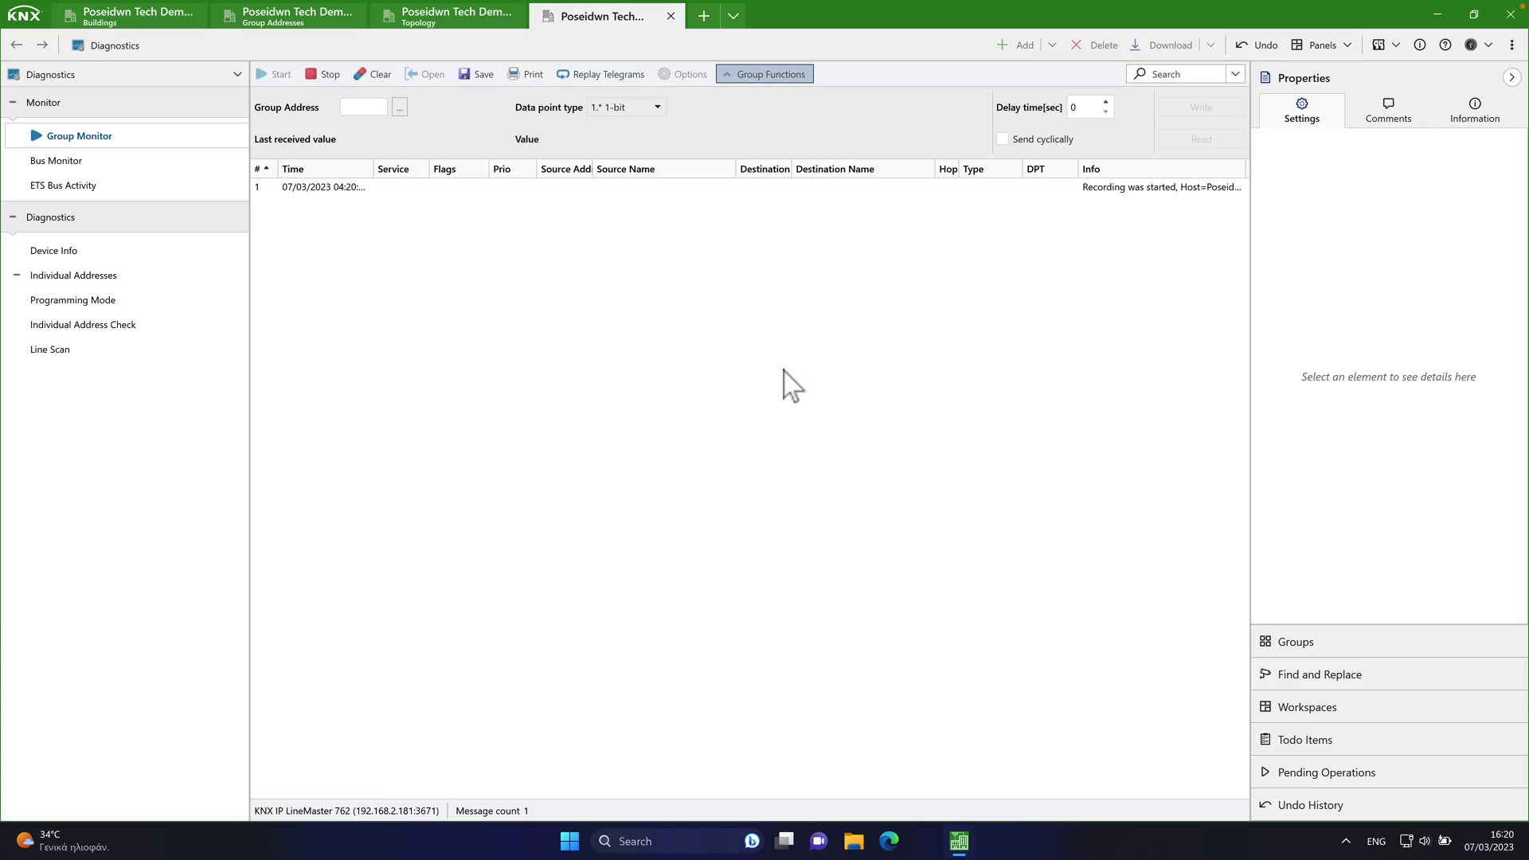